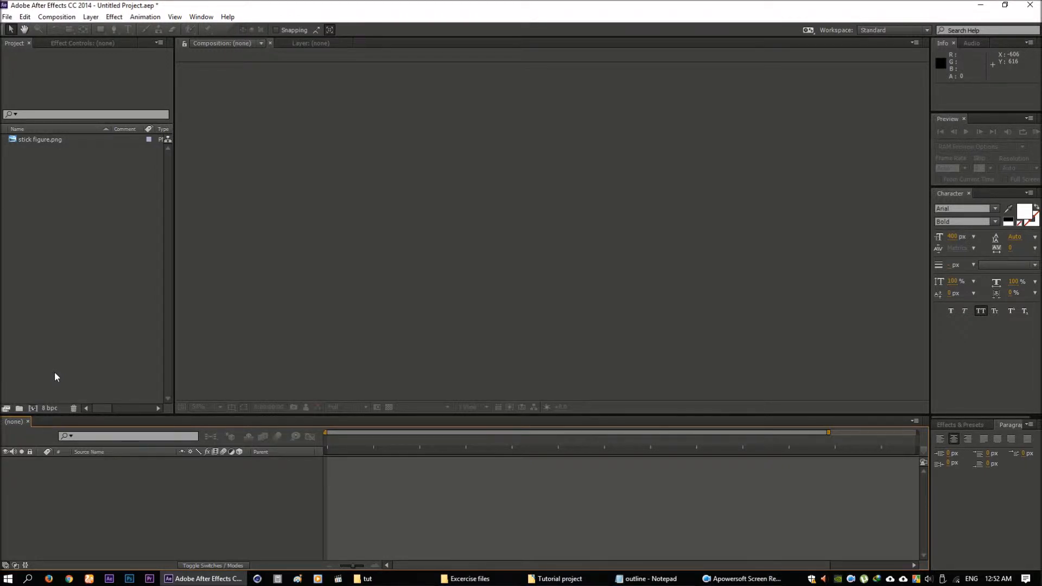
# - Create a 10-second composition with the HDTV 1080 25 preset, 1920 x 1080 px at 25 frames per second
pyautogui.click(33, 409)
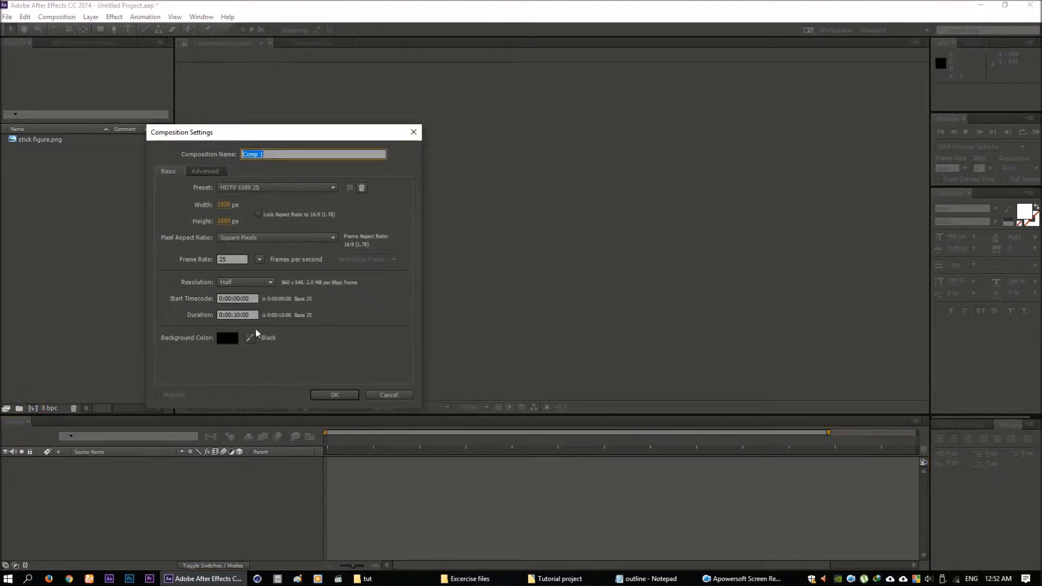
pyautogui.click(340, 396)
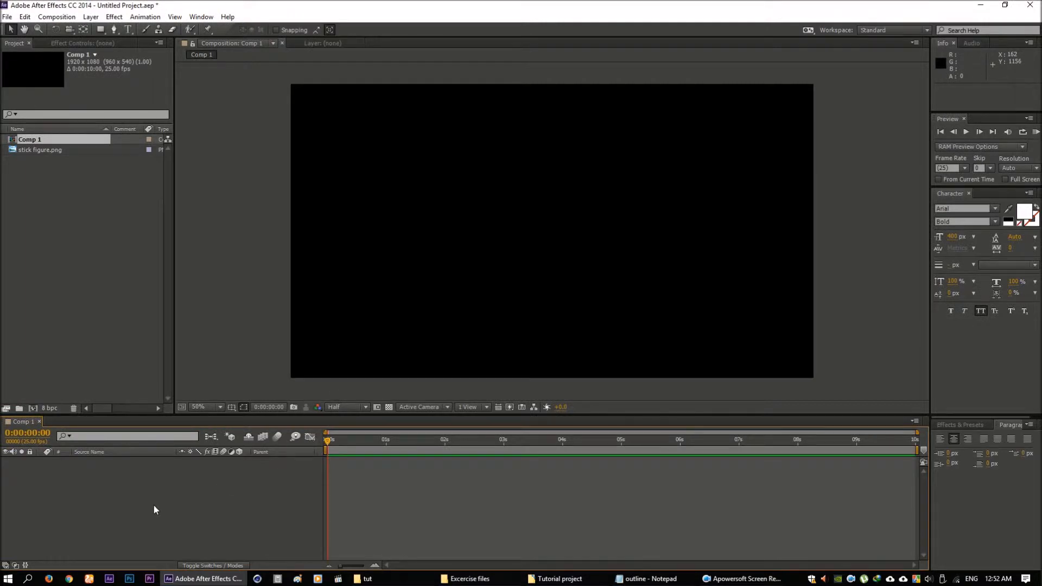
# - Add a black, composition-sized solid layer named particle
pyautogui.rightClick(131, 513)
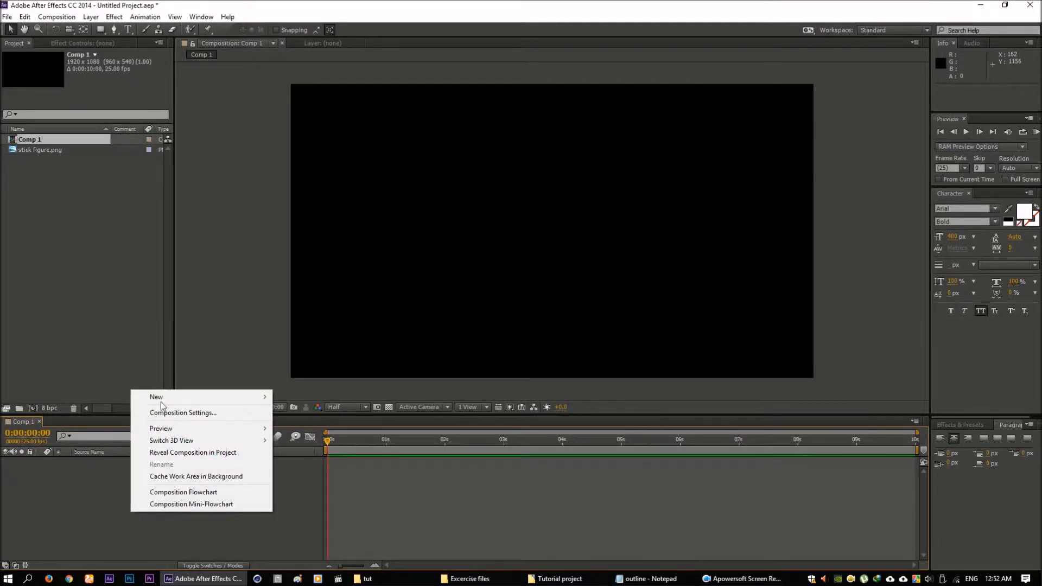
pyautogui.moveTo(214, 398)
pyautogui.click(306, 424)
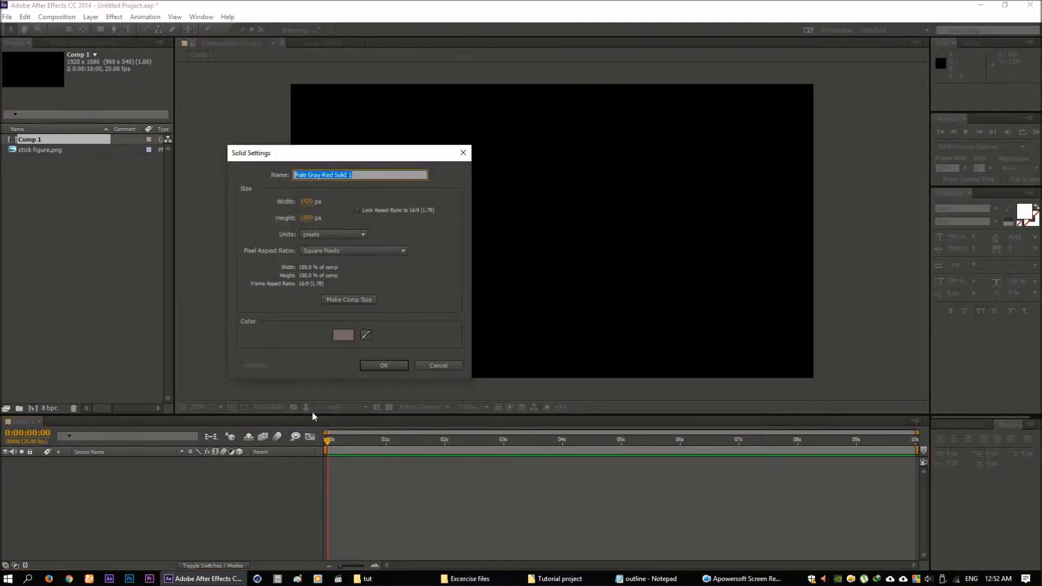
pyautogui.click(343, 335)
pyautogui.click(322, 486)
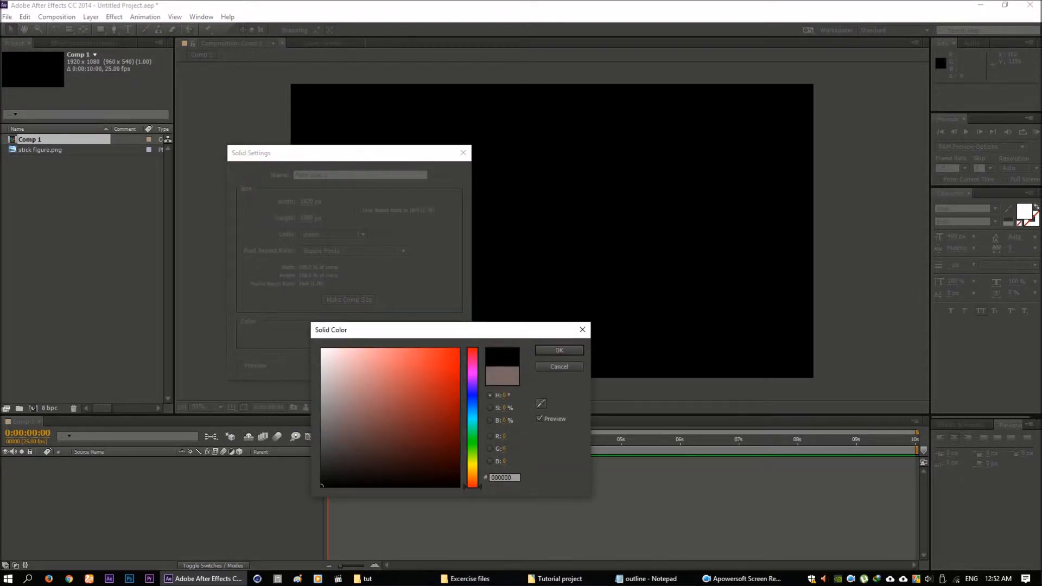
pyautogui.click(563, 353)
pyautogui.click(349, 174)
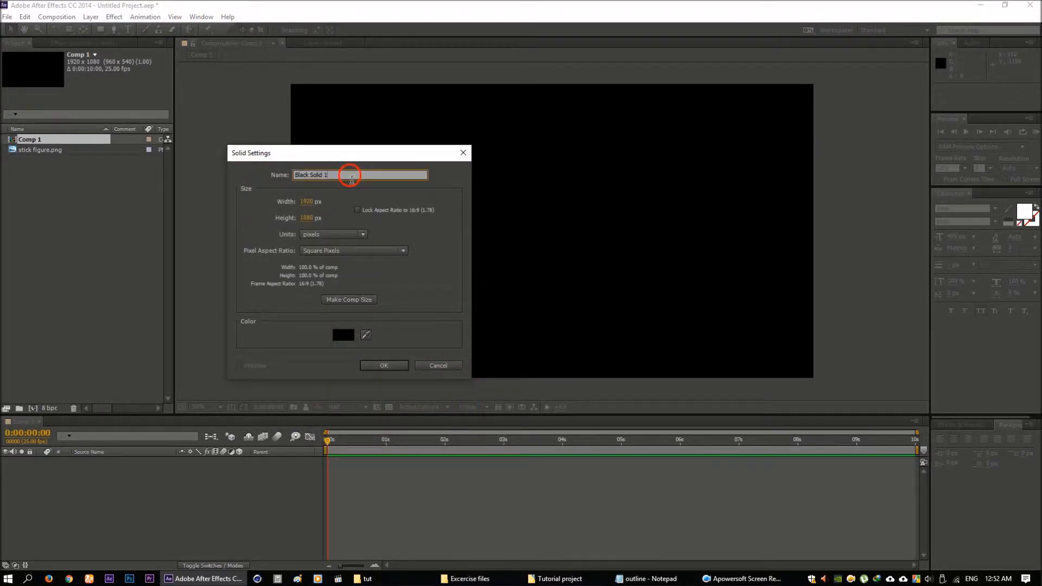
pyautogui.write('particvle')
pyautogui.press('BackSpace')
pyautogui.press('BackSpace')
pyautogui.press('BackSpace')
pyautogui.write('le')
pyautogui.click(397, 369)
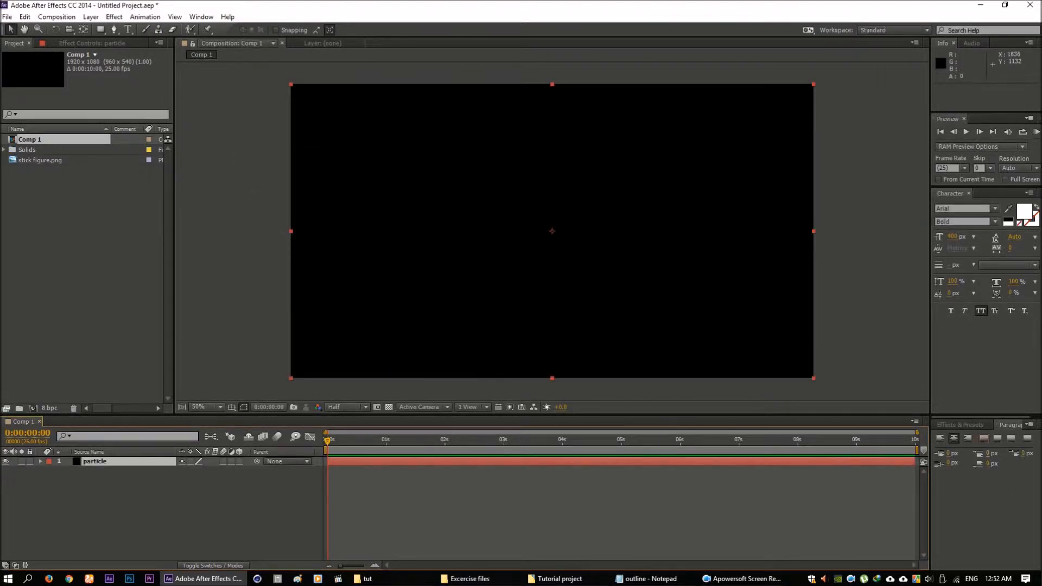
# - Look through the Simulation effects for CC Particle Systems II, CC Particle World and Particle Playground
pyautogui.click(970, 428)
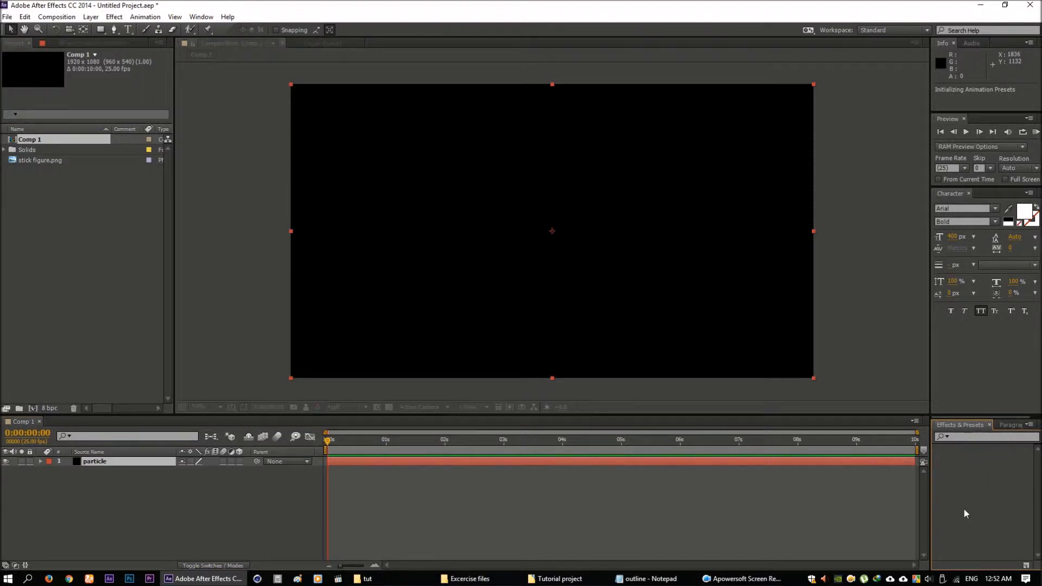
pyautogui.scroll(-6, 968, 499)
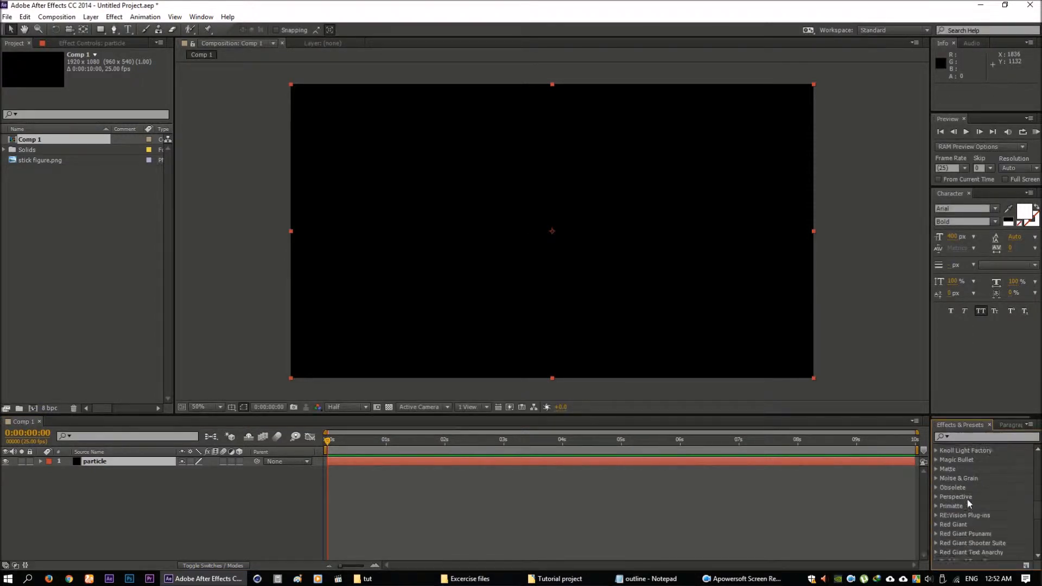
pyautogui.scroll(-3, 968, 499)
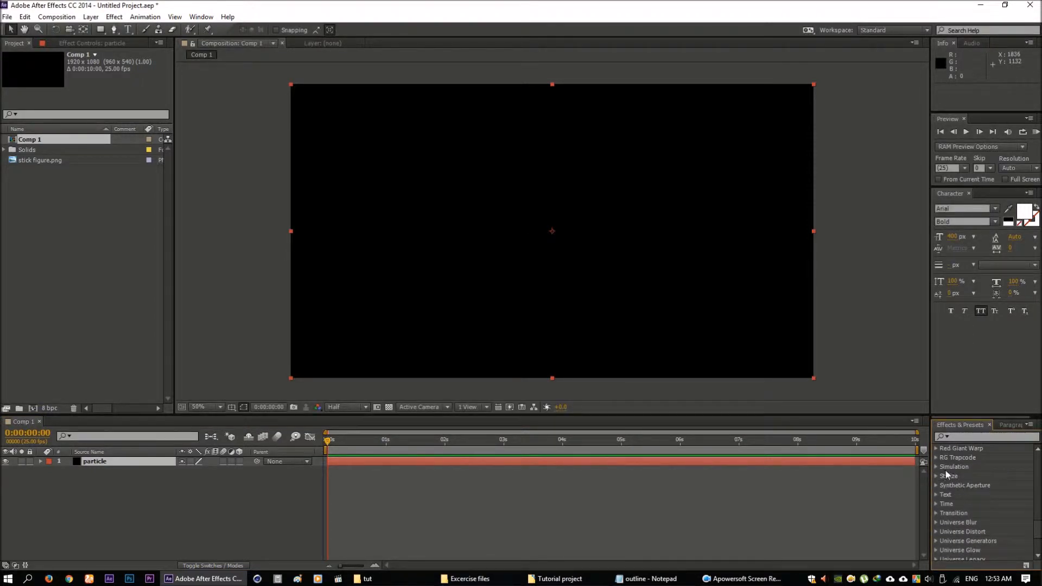
pyautogui.click(935, 467)
pyautogui.scroll(-1, 994, 501)
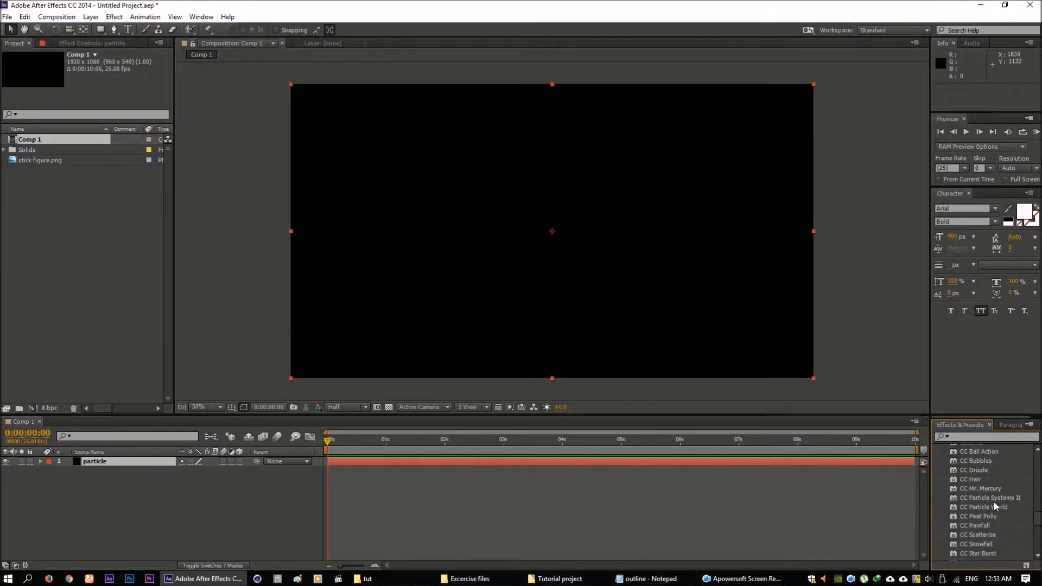
pyautogui.click(989, 498)
pyautogui.click(992, 508)
pyautogui.scroll(-1, 994, 509)
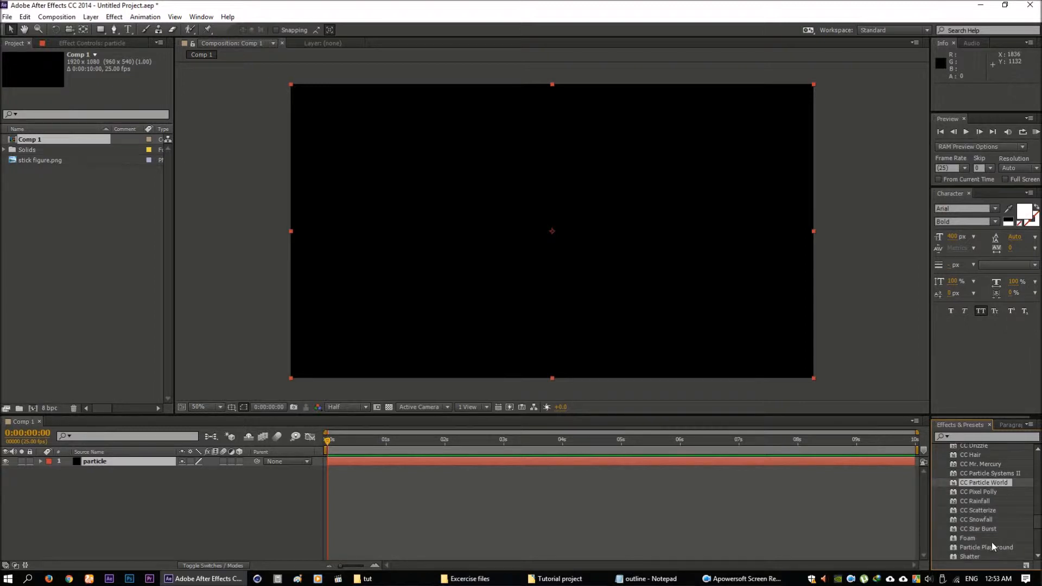
pyautogui.scroll(-1, 992, 546)
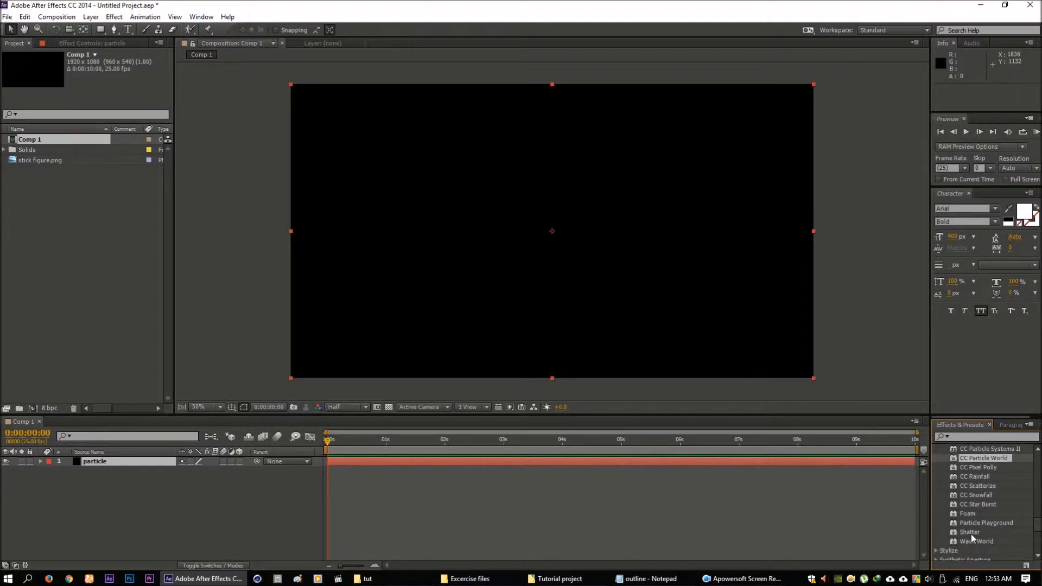
pyautogui.click(977, 524)
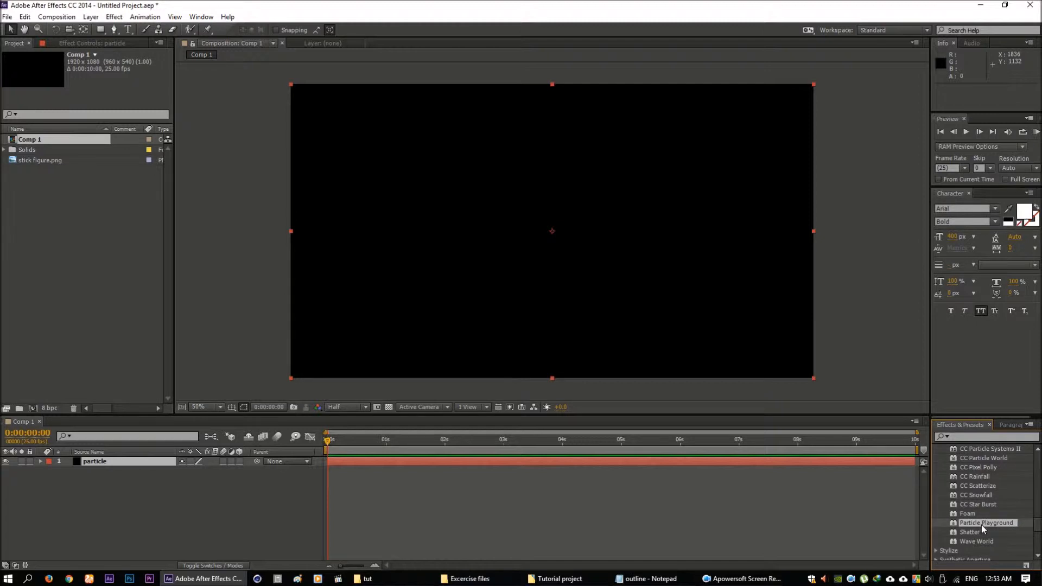
pyautogui.scroll(1, 981, 526)
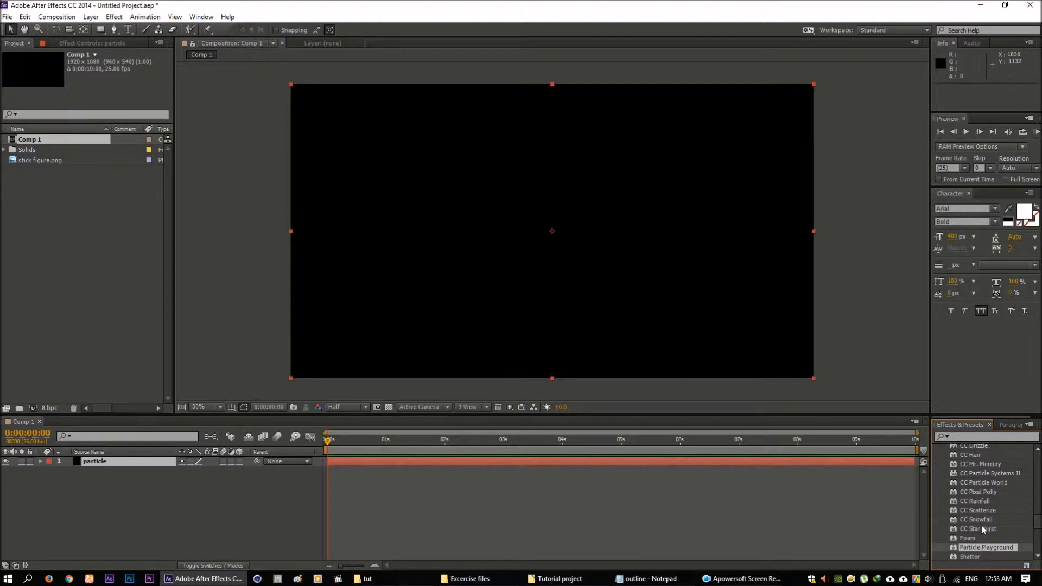
# - Apply CC Particle Systems II to the particle layer and preview the emission at frame 16
pyautogui.click(985, 474)
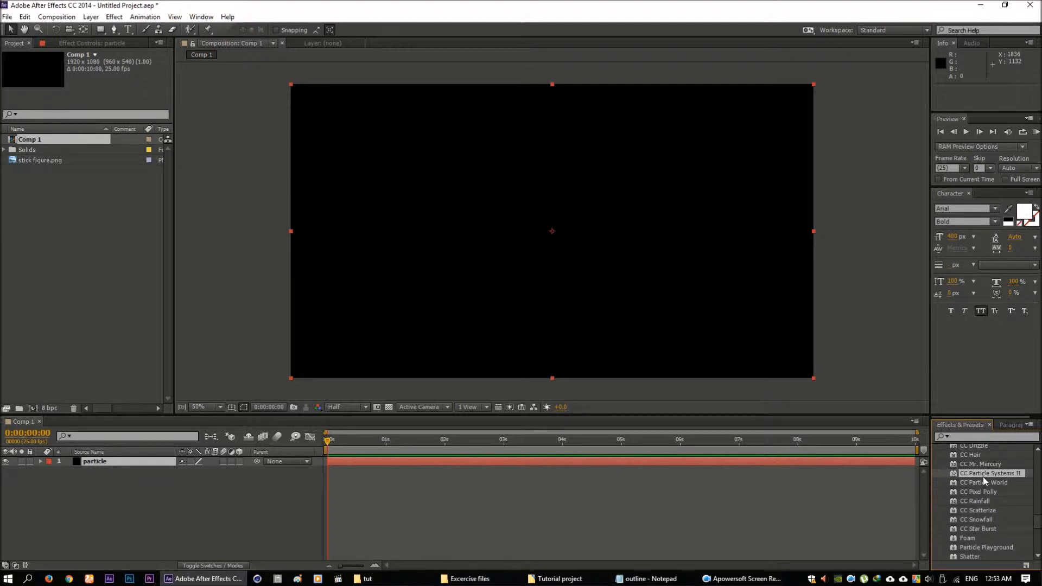
pyautogui.moveTo(982, 474); pyautogui.dragTo(130, 461)
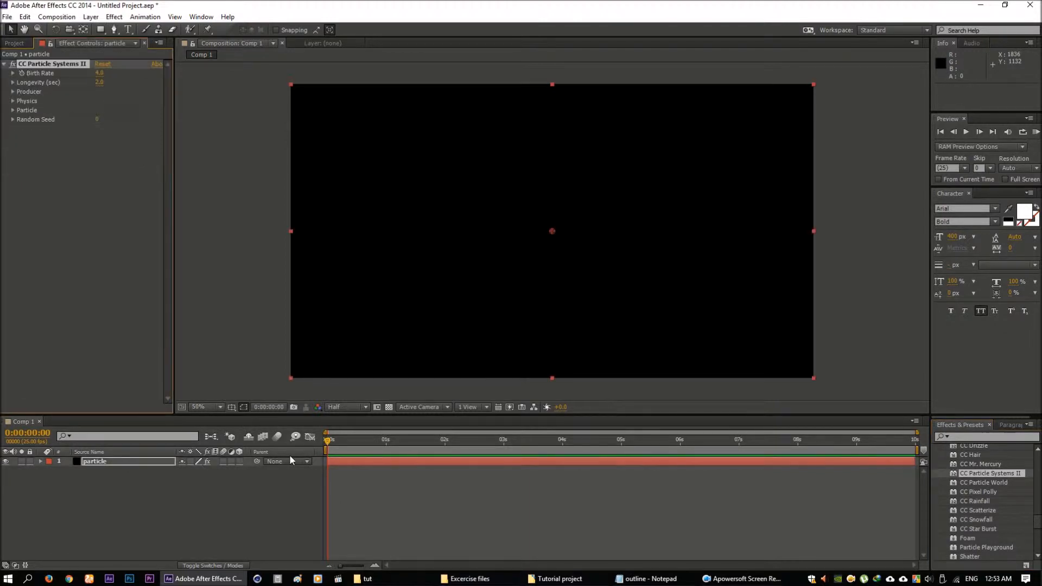
pyautogui.moveTo(329, 441); pyautogui.dragTo(365, 443)
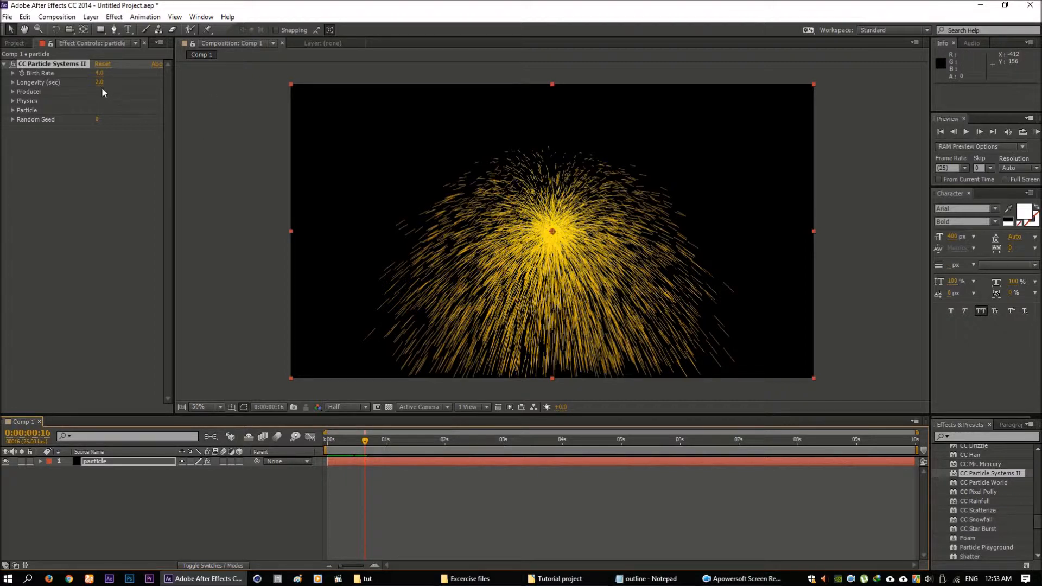
# - Try a Birth Rate of 6.2 on the particle system, and undo the change
pyautogui.moveTo(99, 73); pyautogui.dragTo(115, 74)
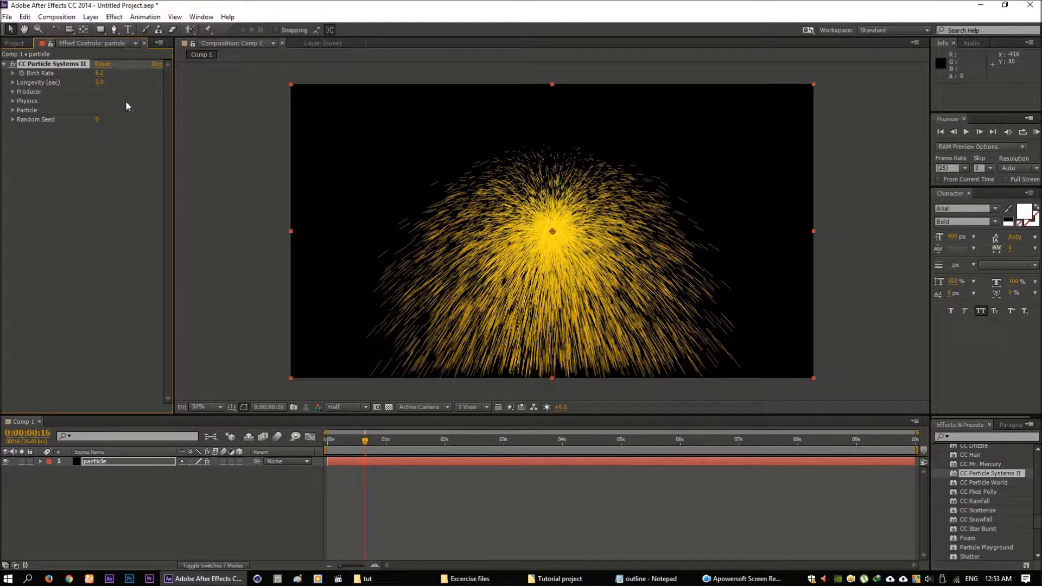
pyautogui.hotkey('ctrl', 'z')
pyautogui.hotkey('ctrl', 'z')
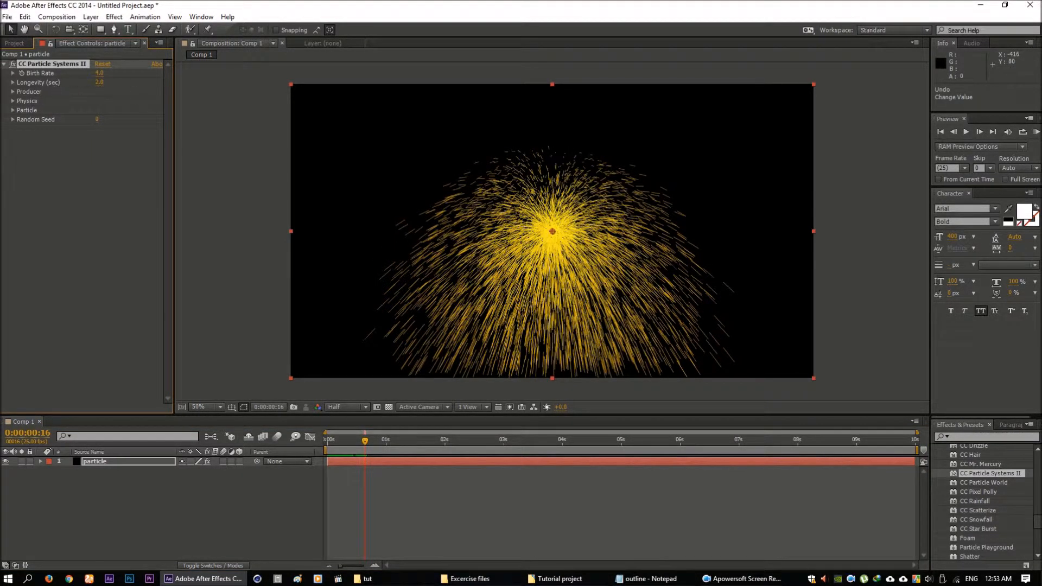
# - At frame 19, try shifting the Producer's horizontal Position towards the left of the frame, and undo the move
pyautogui.moveTo(368, 448); pyautogui.dragTo(374, 448)
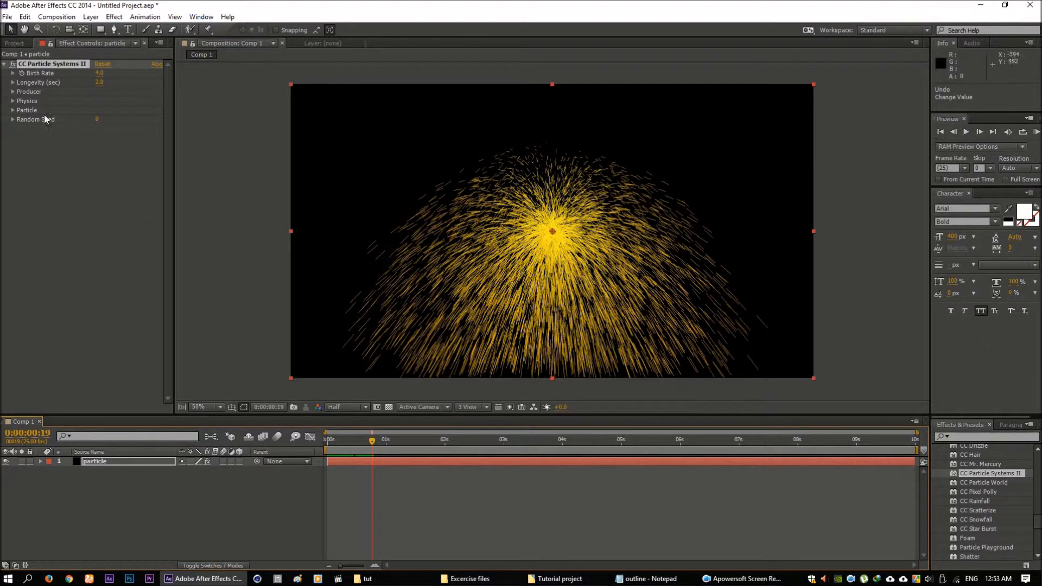
pyautogui.click(12, 91)
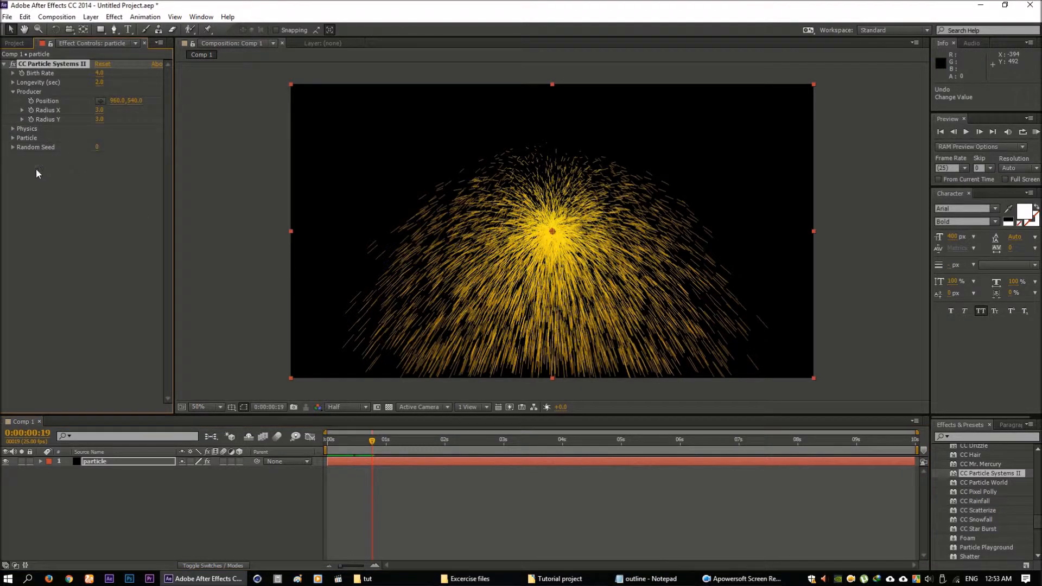
pyautogui.moveTo(117, 101); pyautogui.dragTo(121, 130)
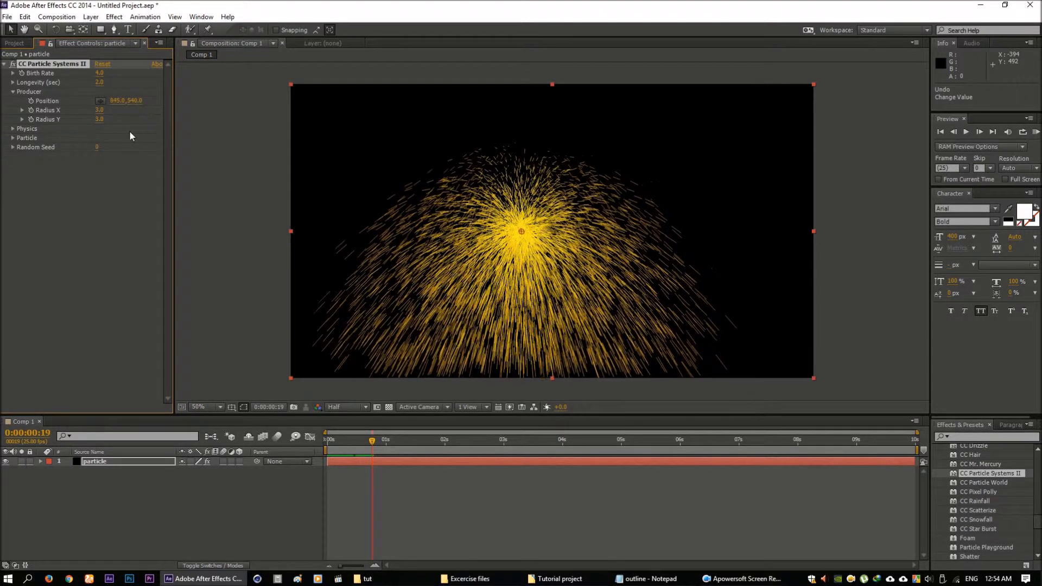
pyautogui.hotkey('ctrl', 'z')
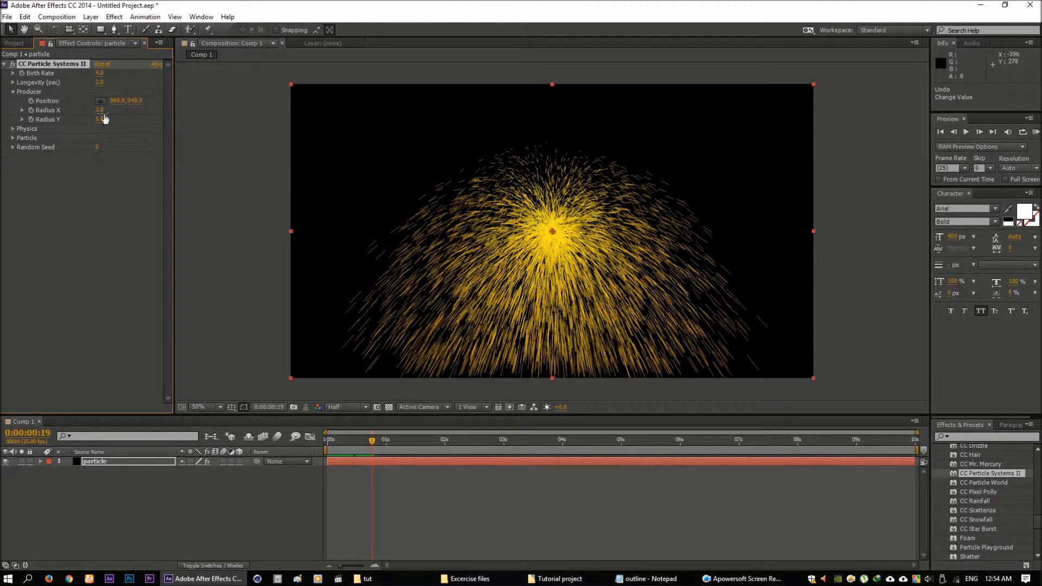
# - Try much larger Radius X and Radius Y values for the Producer, and undo both changes
pyautogui.moveTo(99, 111); pyautogui.dragTo(128, 120)
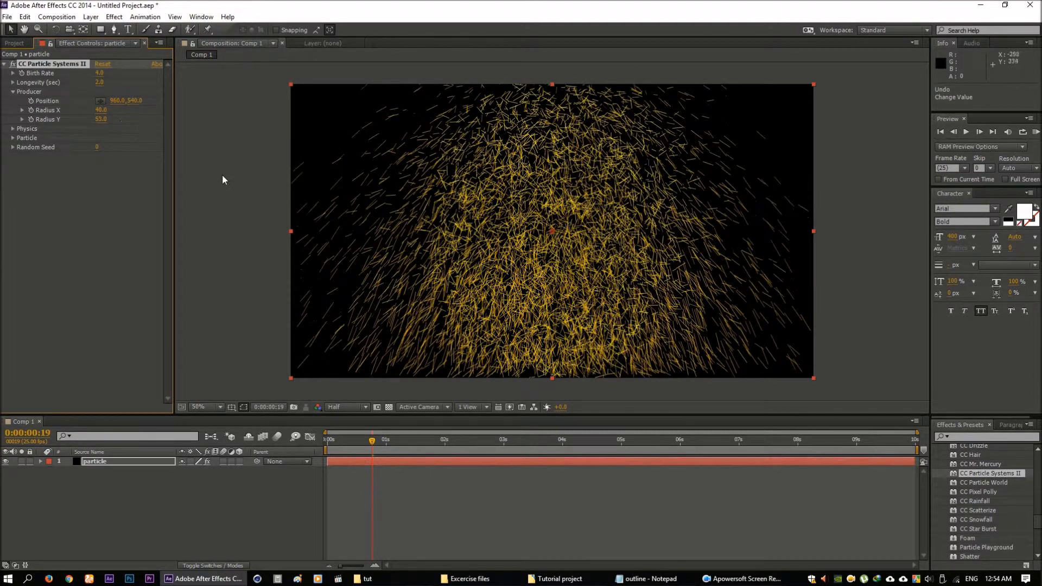
pyautogui.hotkey('ctrl', 'z')
pyautogui.hotkey('ctrl', 'z')
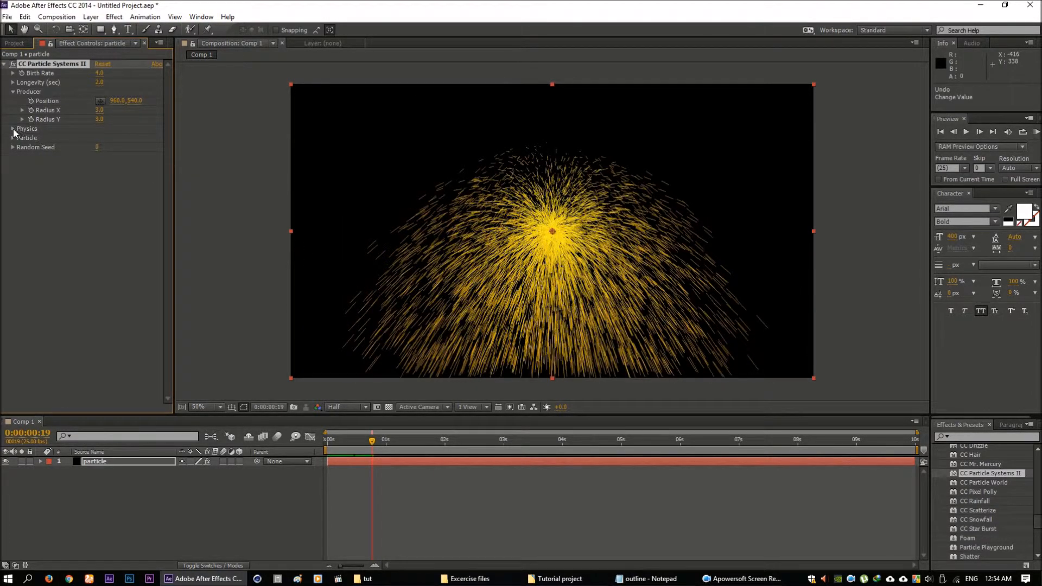
# - Try the Fractal Explosive animation type in the Physics settings and preview it at frame 11
pyautogui.click(13, 129)
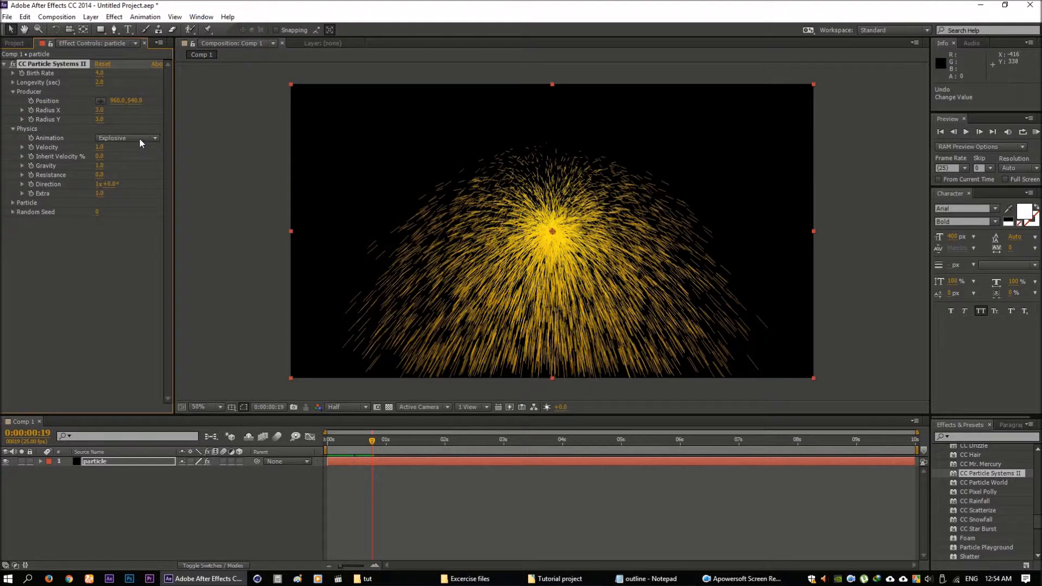
pyautogui.moveTo(372, 440)
pyautogui.mouseDown()
pyautogui.moveTo(340, 446)
pyautogui.moveTo(354, 446)
pyautogui.mouseUp()
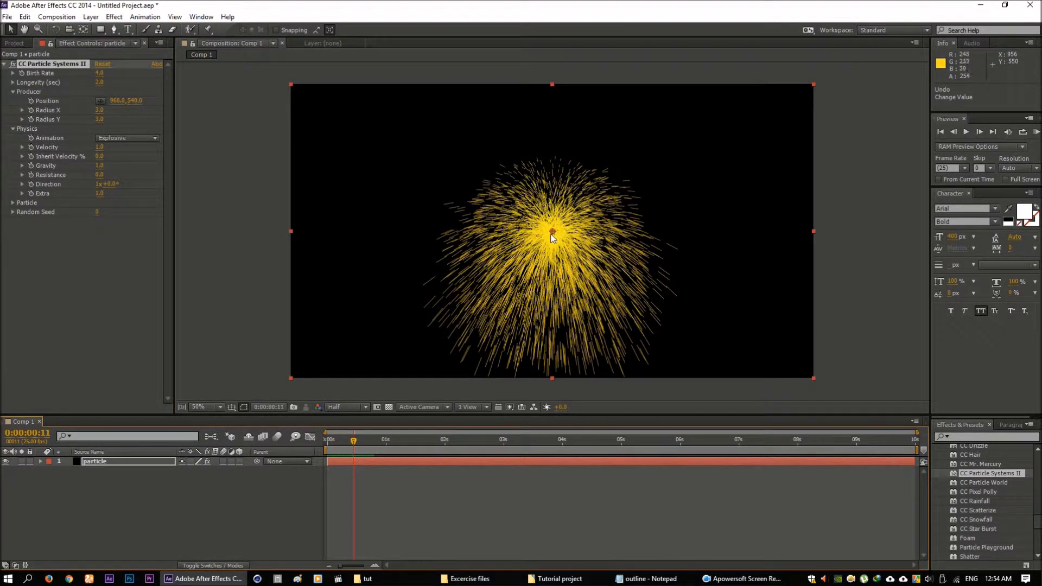
pyautogui.click(117, 139)
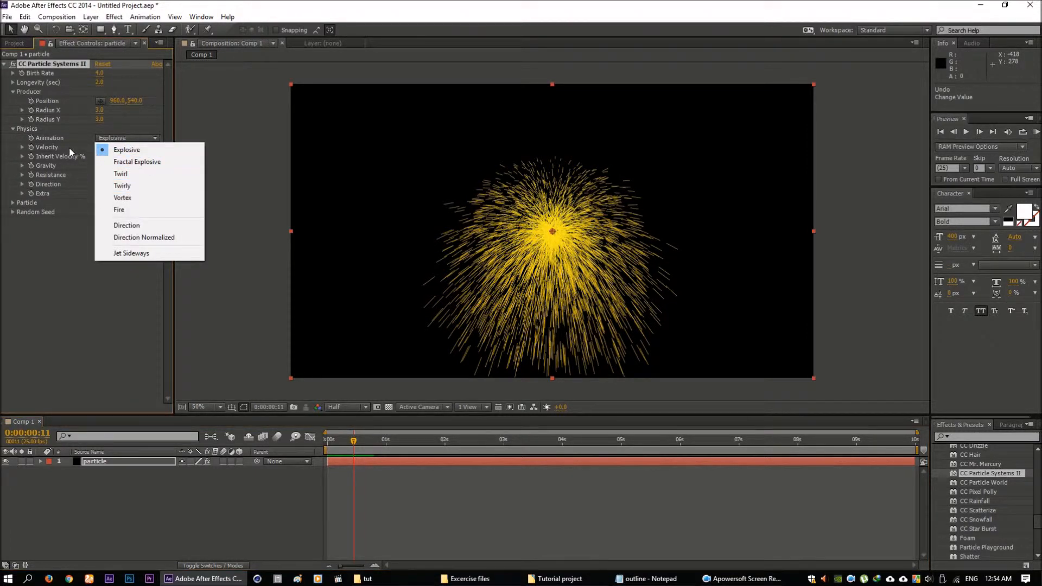
pyautogui.click(157, 161)
pyautogui.moveTo(377, 438); pyautogui.dragTo(354, 444)
# - Try the Twirl animation type for the particles and preview it at frame 10
pyautogui.click(133, 139)
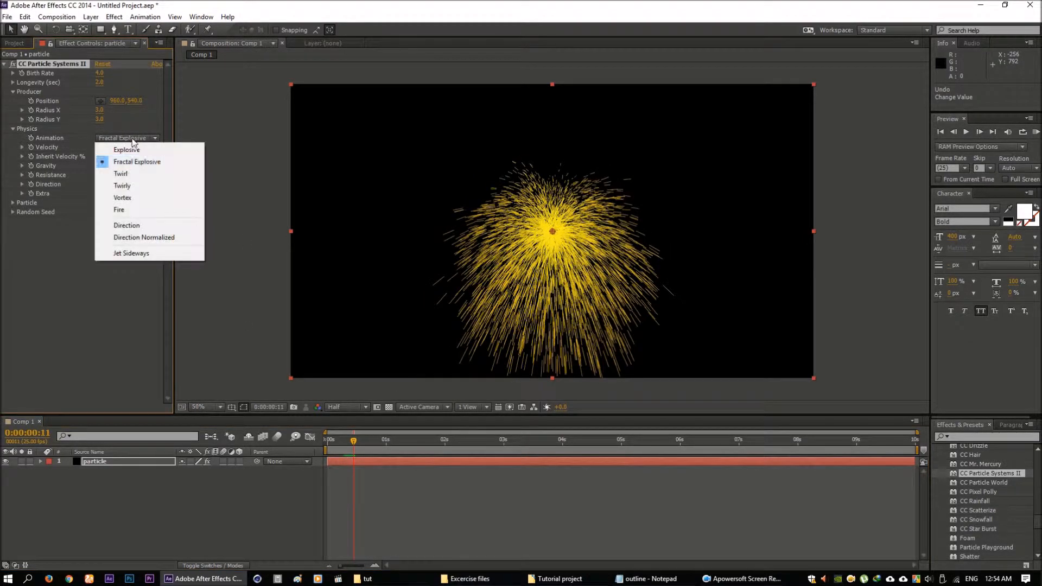
pyautogui.click(135, 174)
pyautogui.moveTo(356, 443)
pyautogui.mouseDown()
pyautogui.moveTo(340, 444)
pyautogui.moveTo(351, 444)
pyautogui.mouseUp()
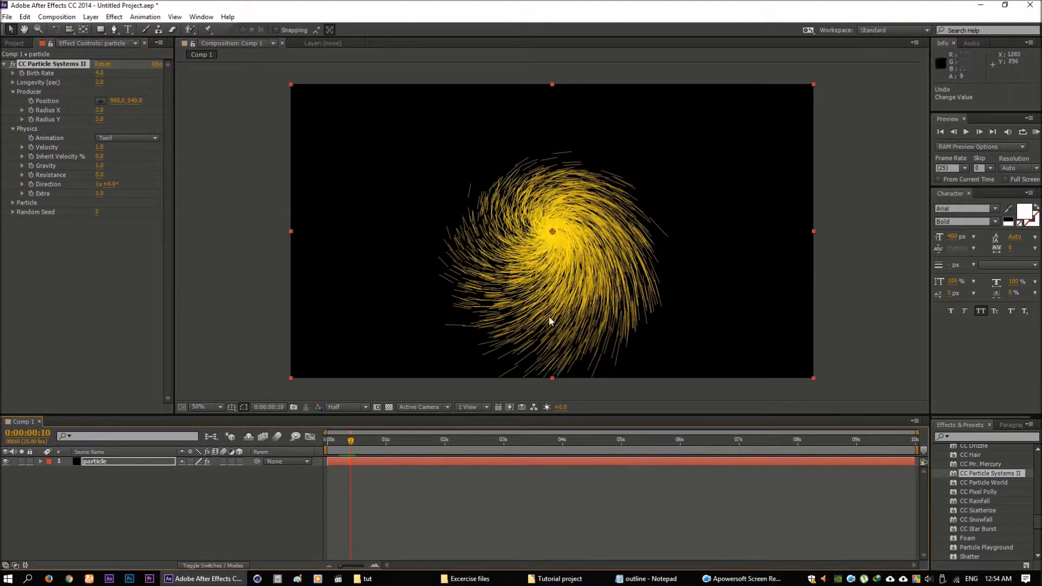
# - Try the Twirly animation type for the particles and preview it at frame 13
pyautogui.click(130, 139)
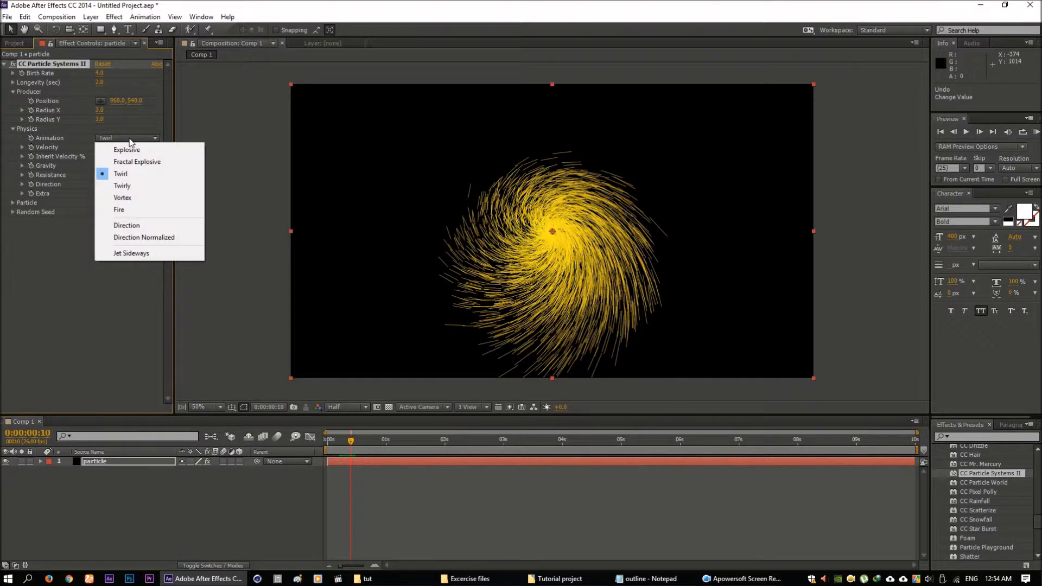
pyautogui.click(131, 186)
pyautogui.moveTo(352, 446)
pyautogui.mouseDown()
pyautogui.moveTo(337, 448)
pyautogui.moveTo(358, 446)
pyautogui.mouseUp()
# - Try the Vortex animation type for the particles and preview it at 0:00:01:03
pyautogui.click(129, 139)
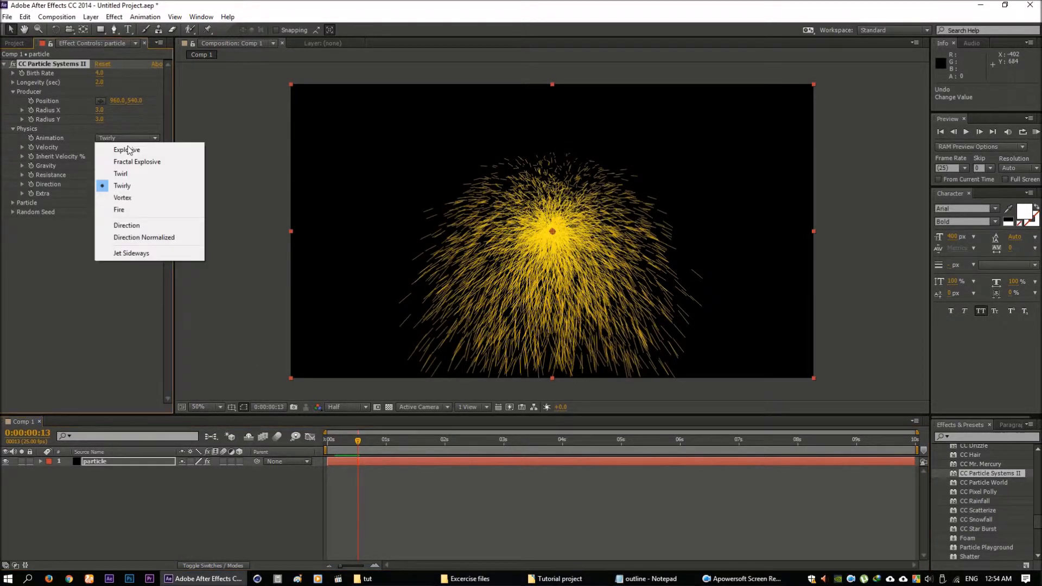
pyautogui.click(123, 197)
pyautogui.moveTo(358, 446); pyautogui.dragTo(393, 446)
# - Set the particles' Physics animation type to Fire
pyautogui.click(129, 139)
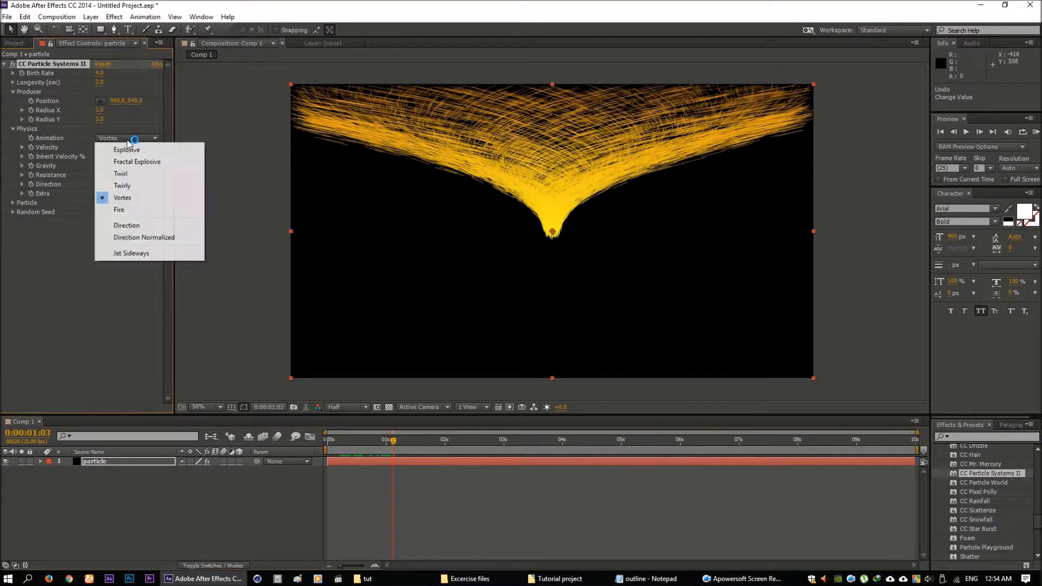
pyautogui.click(139, 210)
# - Set the particles' Physics animation type to Explosive and preview it at frame 18
pyautogui.click(129, 137)
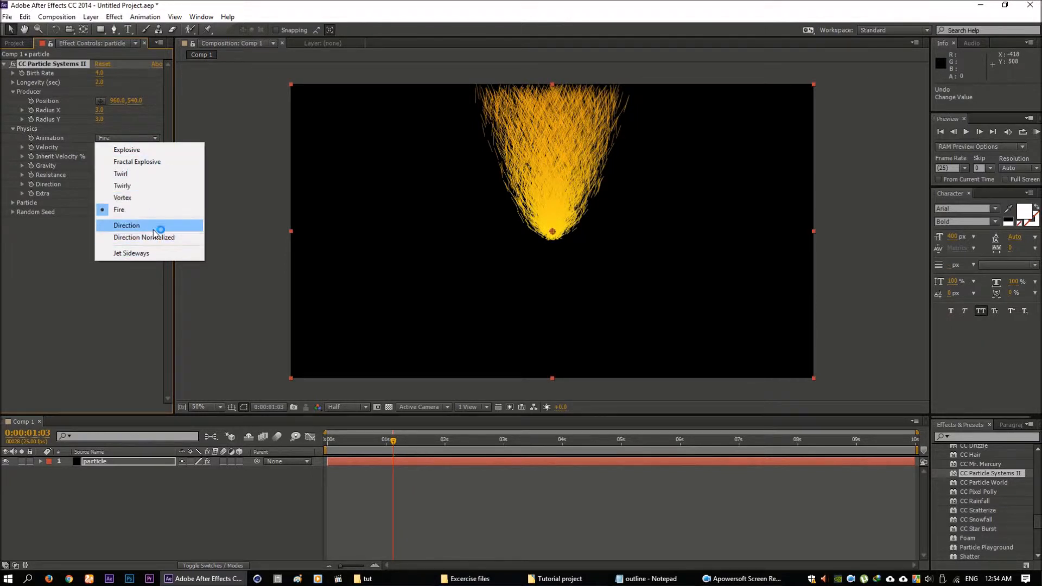
pyautogui.click(132, 157)
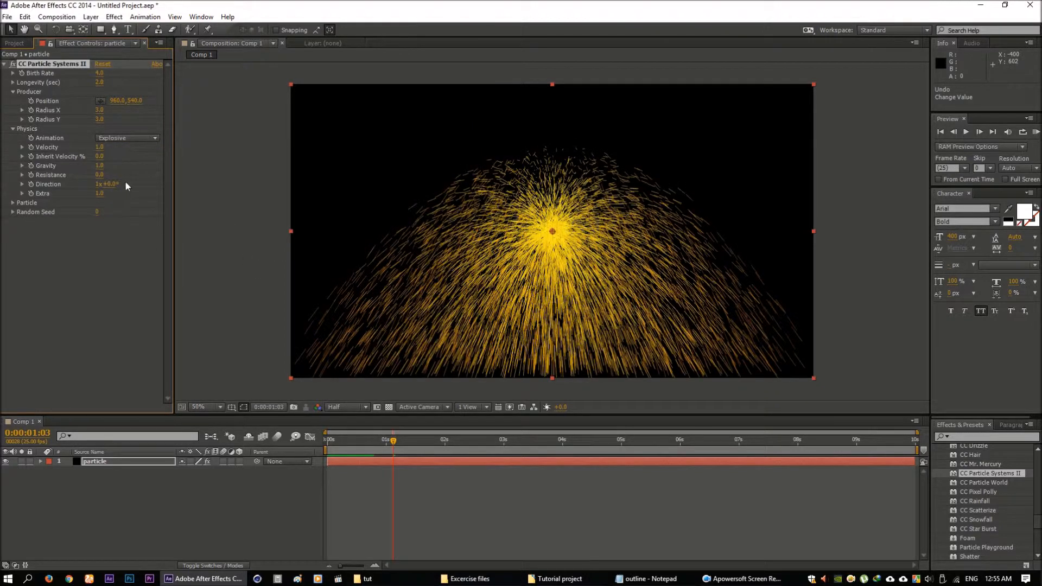
pyautogui.moveTo(392, 449); pyautogui.dragTo(370, 450)
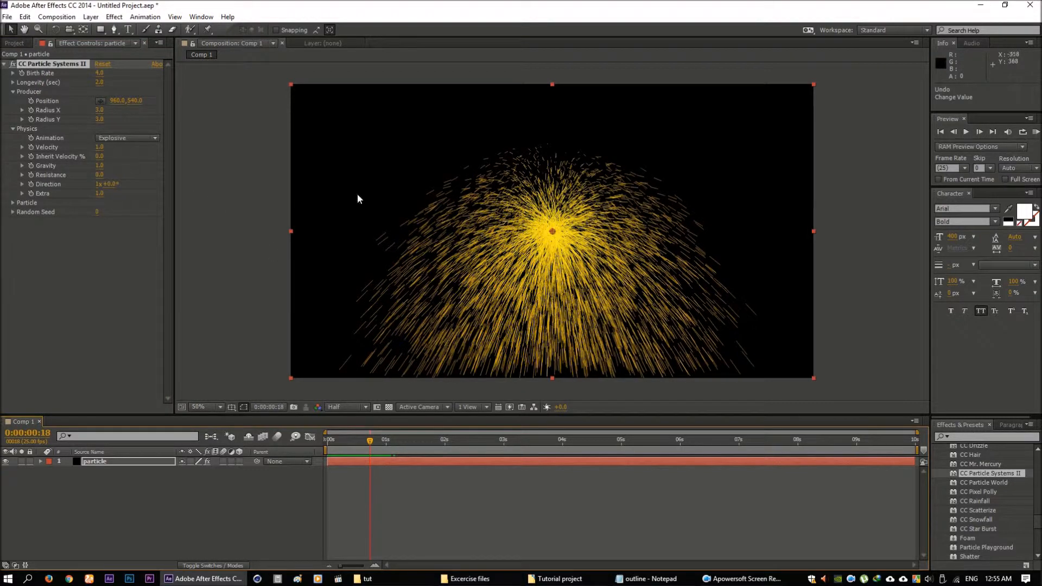
# - Try a particle Velocity of 1.4 and undo the change
pyautogui.moveTo(102, 148); pyautogui.dragTo(127, 149)
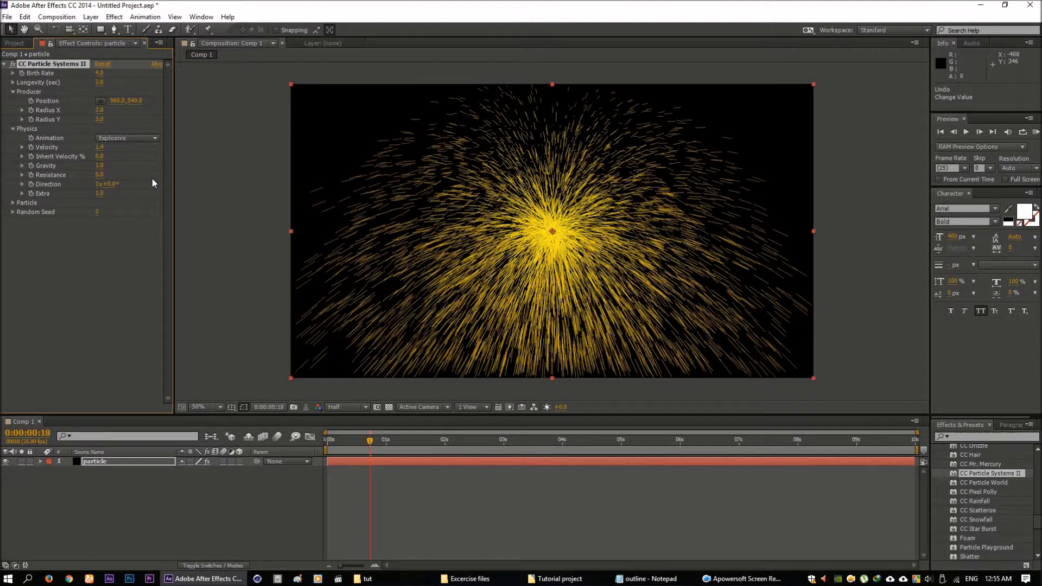
pyautogui.hotkey('ctrl', 'z')
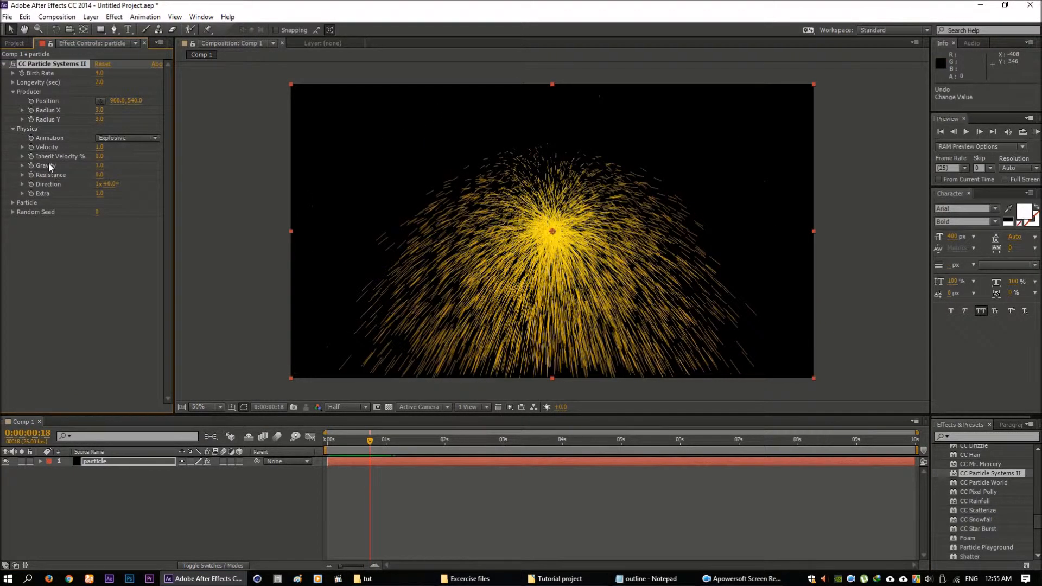
# - Try a particle Gravity of 0 and preview the explosion at frame 15
pyautogui.moveTo(373, 440)
pyautogui.mouseDown()
pyautogui.moveTo(348, 446)
pyautogui.moveTo(363, 445)
pyautogui.mouseUp()
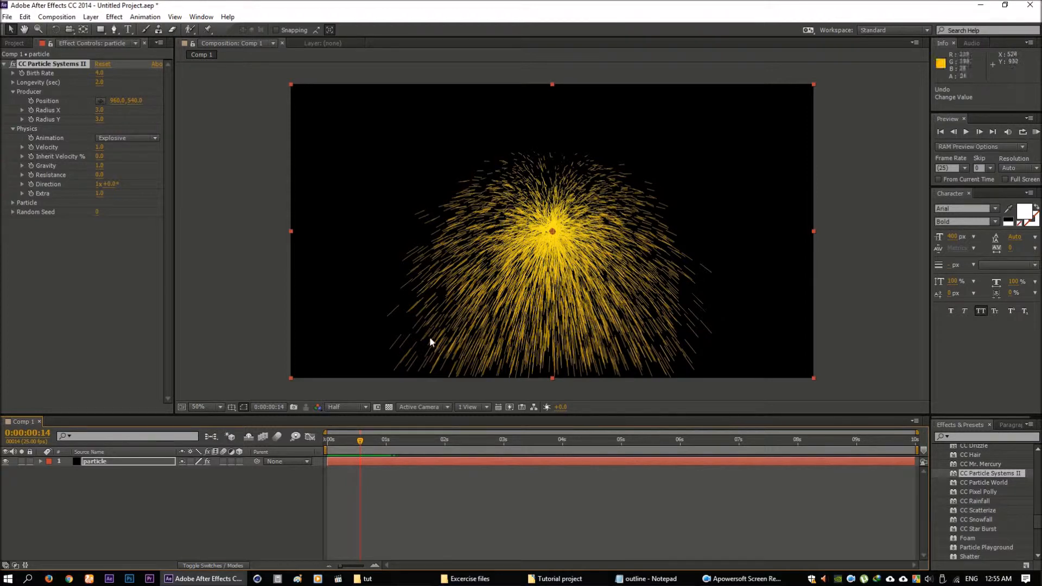
pyautogui.click(102, 167)
pyautogui.write('0')
pyautogui.press('Return')
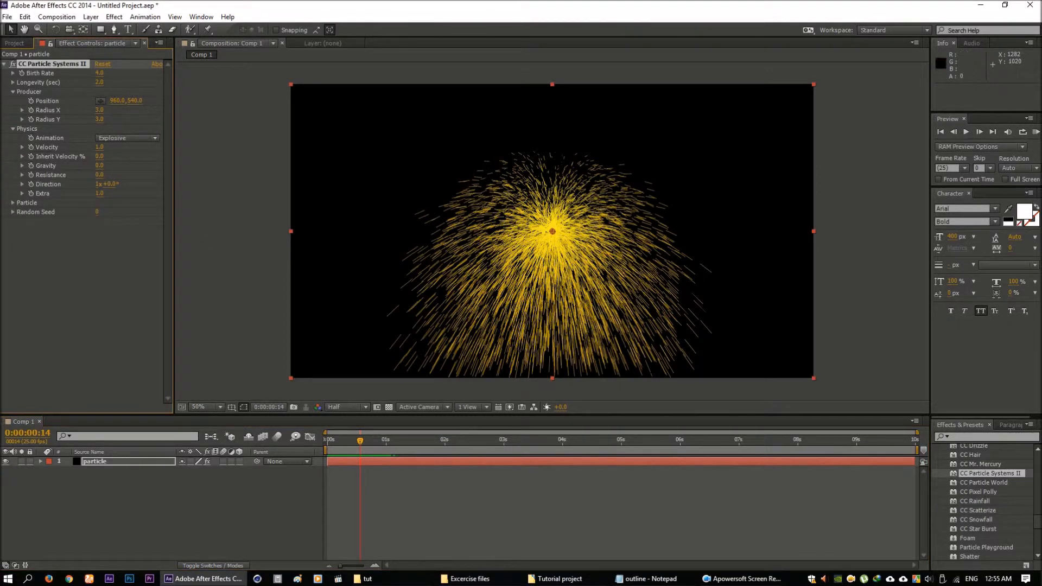
pyautogui.moveTo(360, 441)
pyautogui.mouseDown()
pyautogui.moveTo(337, 447)
pyautogui.moveTo(362, 446)
pyautogui.mouseUp()
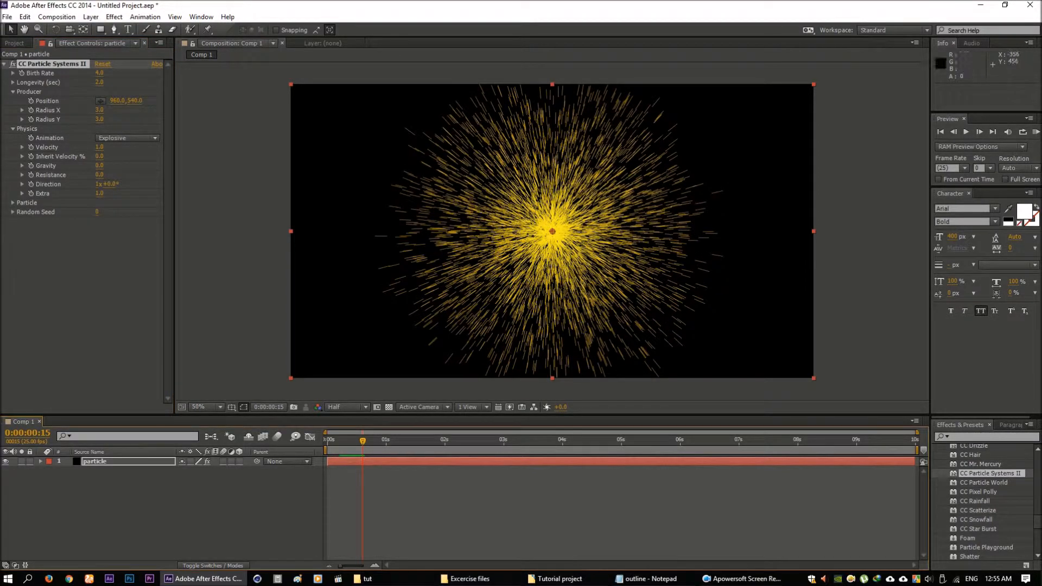
# - Try a negative particle Gravity of -0.5, preview it at frame 18, and set Gravity back to 1
pyautogui.moveTo(100, 166); pyautogui.dragTo(100, 191)
pyautogui.moveTo(344, 441); pyautogui.dragTo(370, 441)
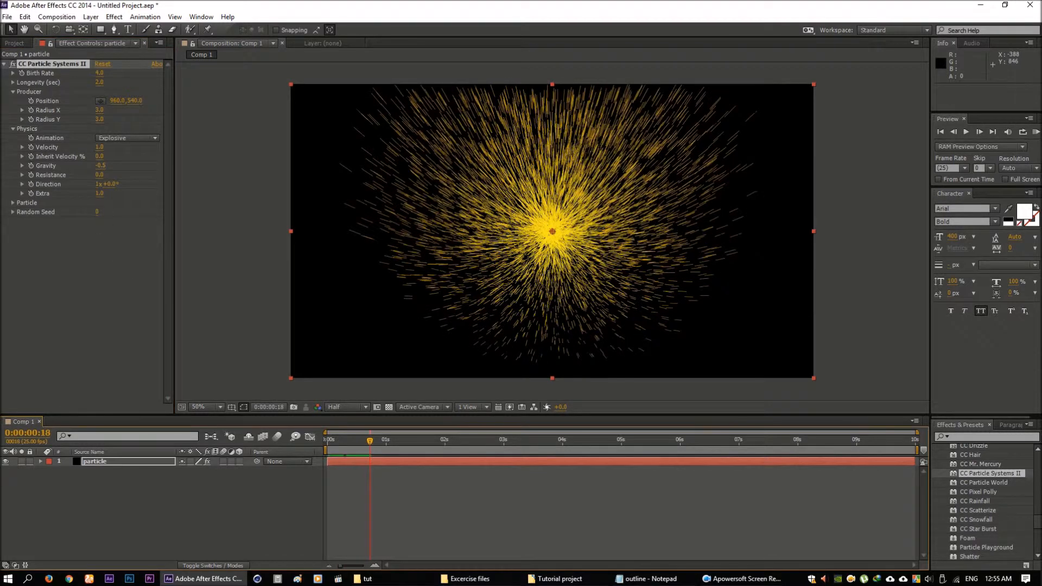
pyautogui.click(100, 166)
pyautogui.write('1')
pyautogui.click(135, 182)
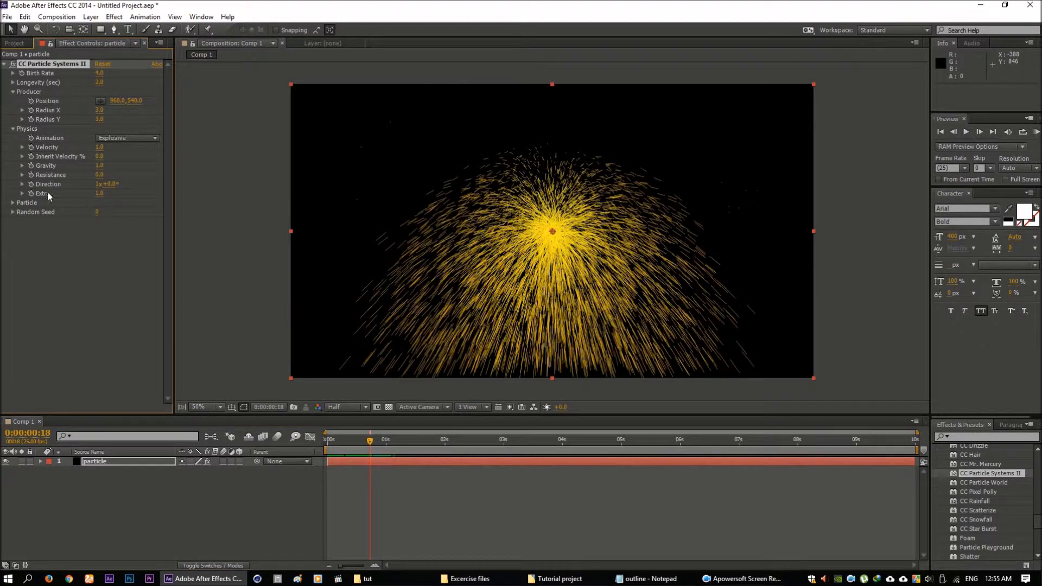
# - Try a Resistance of 0.2 and a Direction of 1x+66.0° for the particles, undoing each change
pyautogui.moveTo(103, 179); pyautogui.dragTo(649, 308)
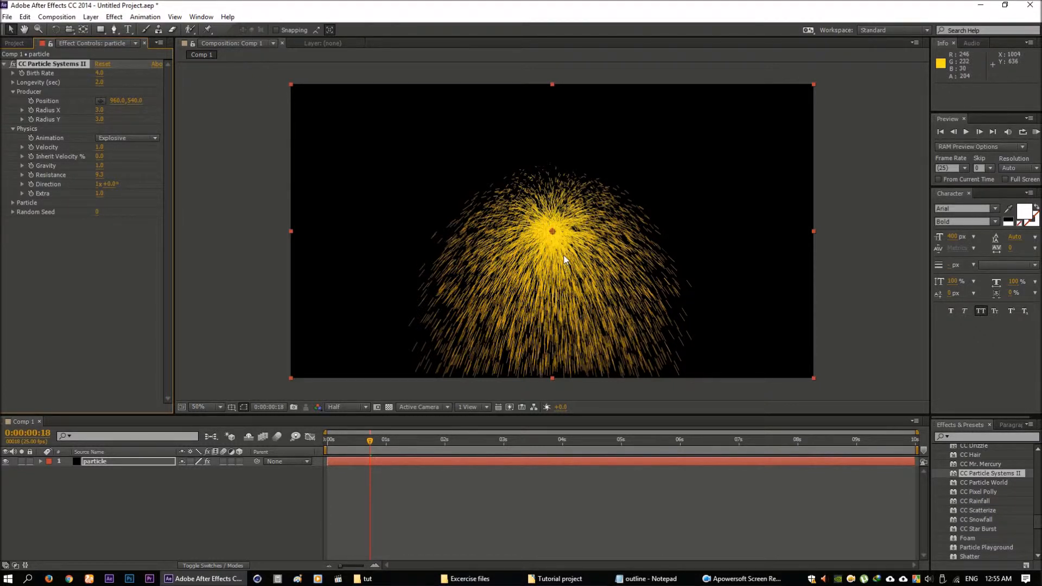
pyautogui.hotkey('ctrl', 'z')
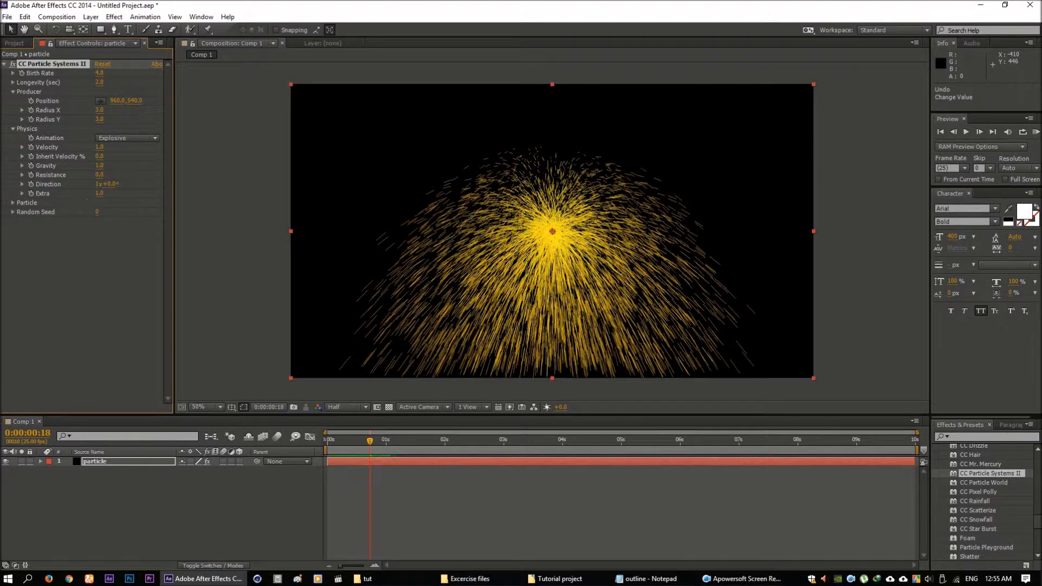
pyautogui.moveTo(111, 185); pyautogui.dragTo(147, 186)
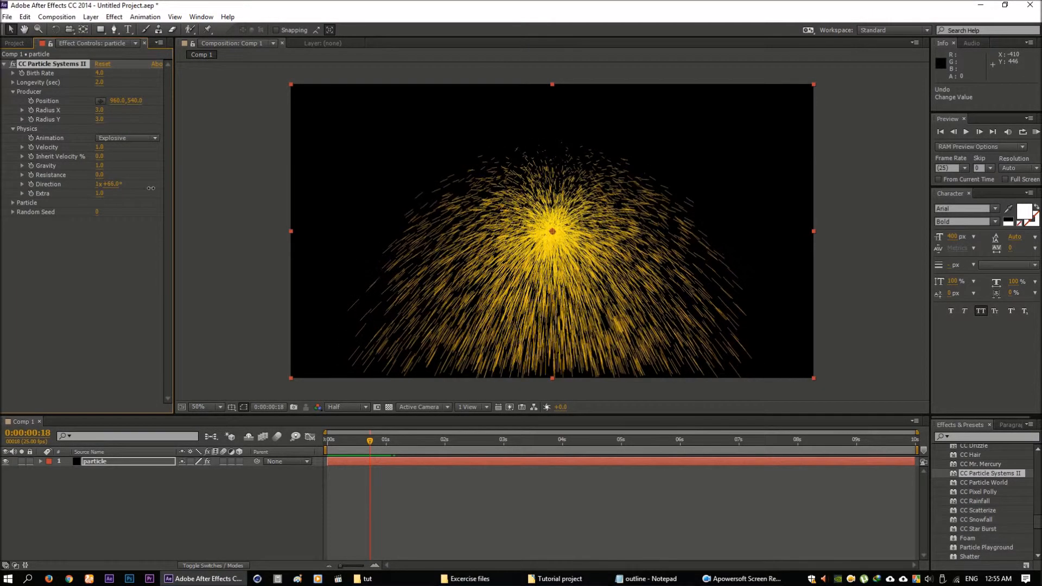
pyautogui.hotkey('ctrl', 'z')
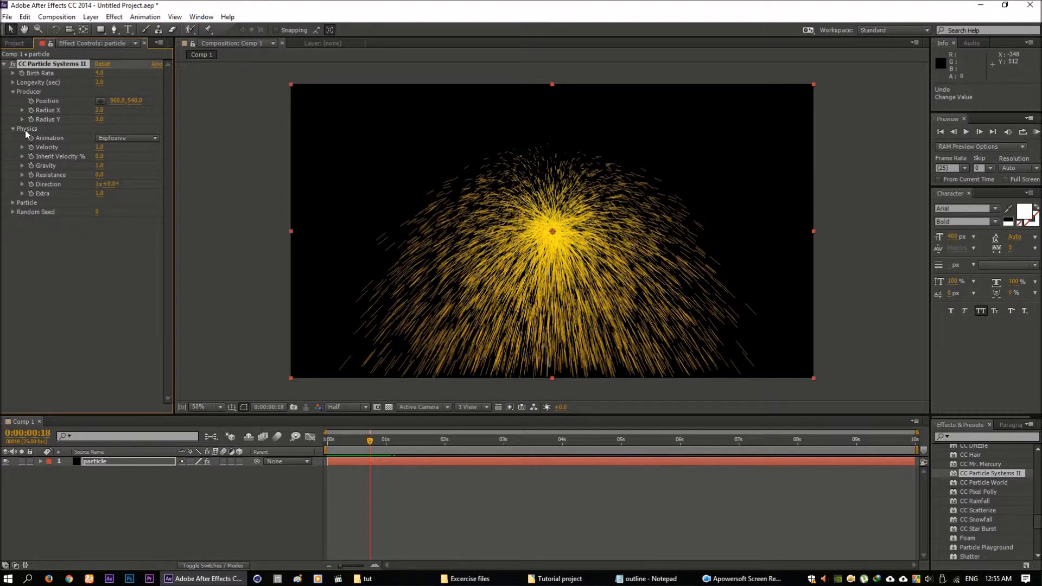
# - Expand the effect's Particle settings, set Particle Type to Star and preview it at frame 14
pyautogui.click(12, 204)
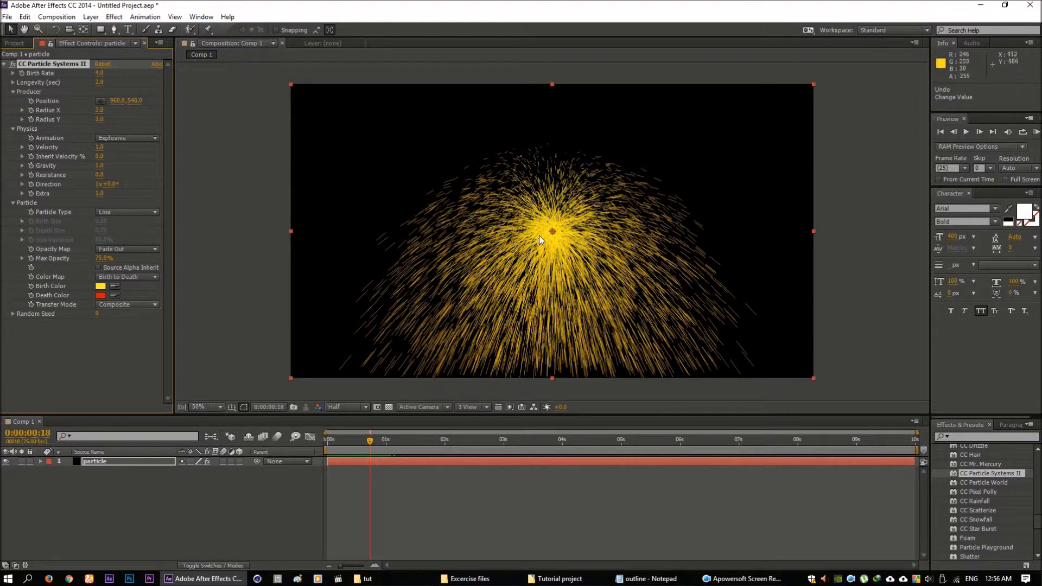
pyautogui.click(139, 213)
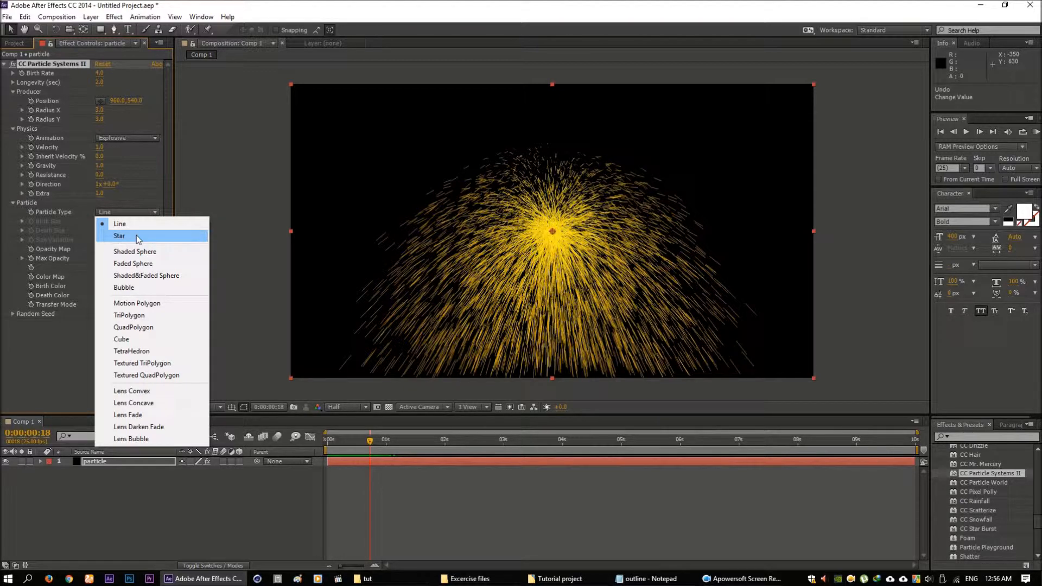
pyautogui.click(139, 238)
pyautogui.moveTo(366, 449)
pyautogui.mouseDown()
pyautogui.moveTo(337, 452)
pyautogui.moveTo(360, 448)
pyautogui.mouseUp()
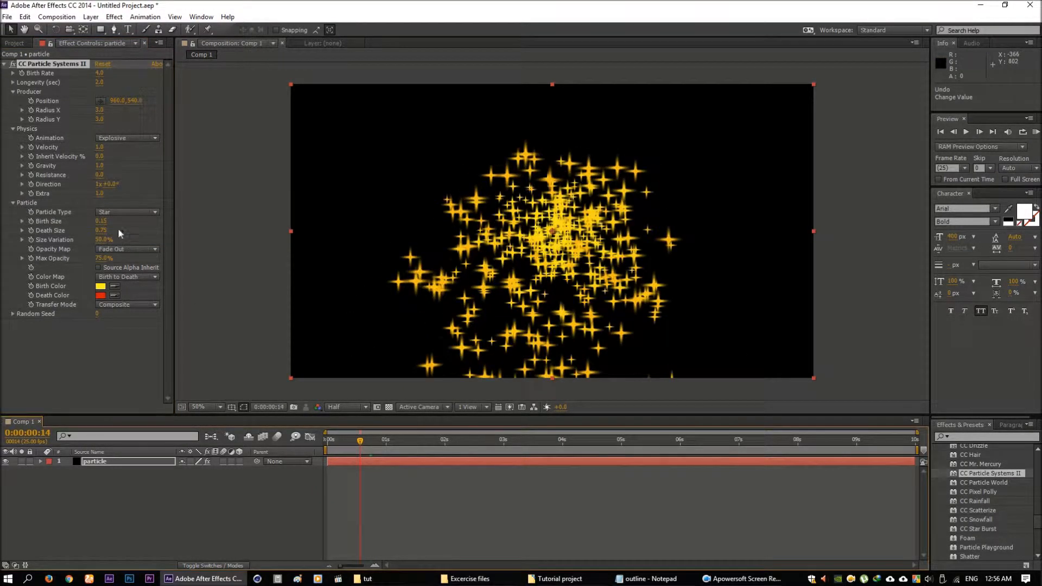
# - Try the Shaded Sphere, Faded Sphere and Bubble particle types one after another
pyautogui.click(111, 213)
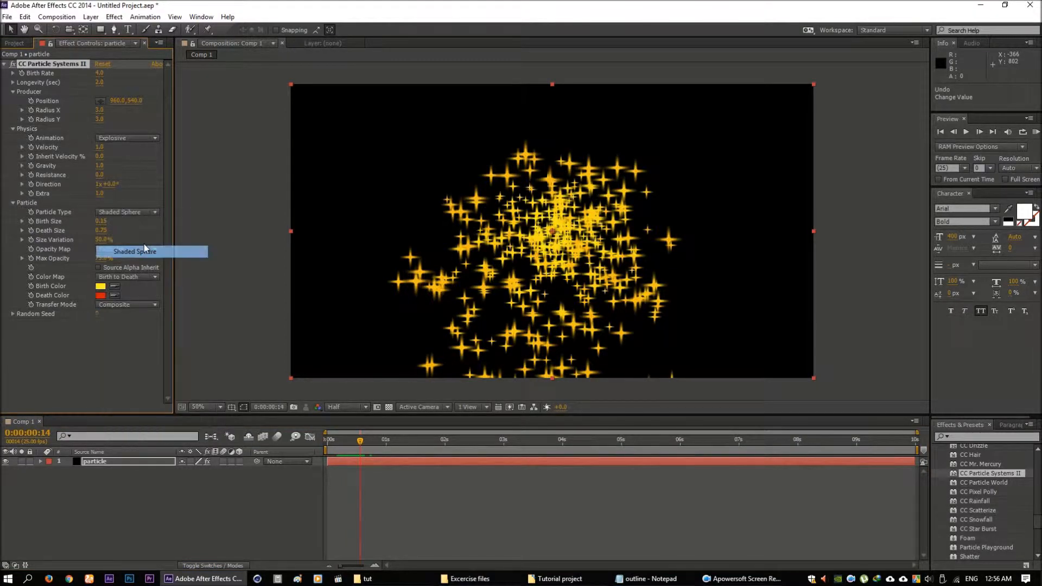
pyautogui.click(145, 253)
pyautogui.click(133, 212)
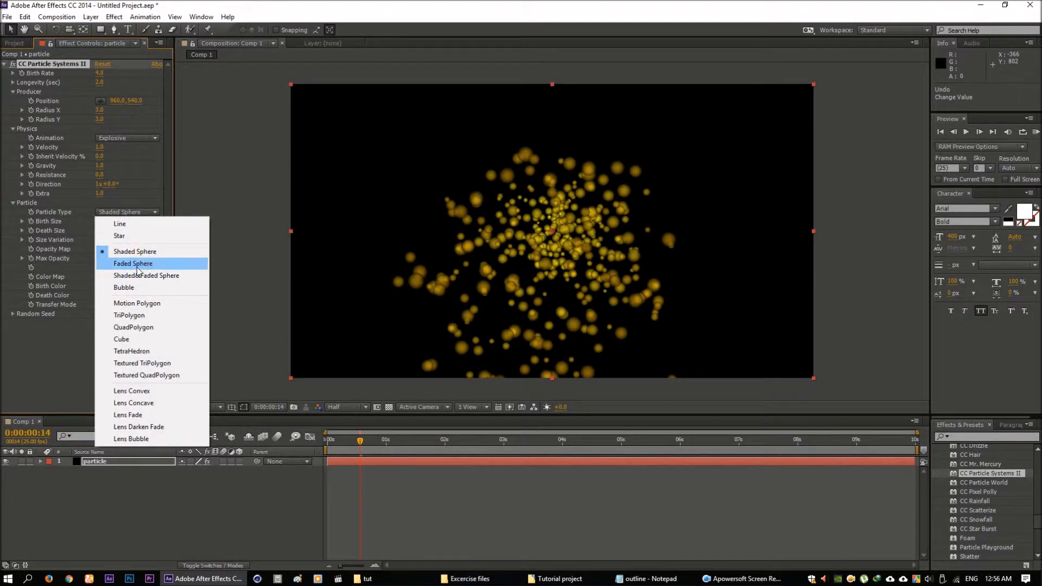
pyautogui.click(137, 266)
pyautogui.click(133, 213)
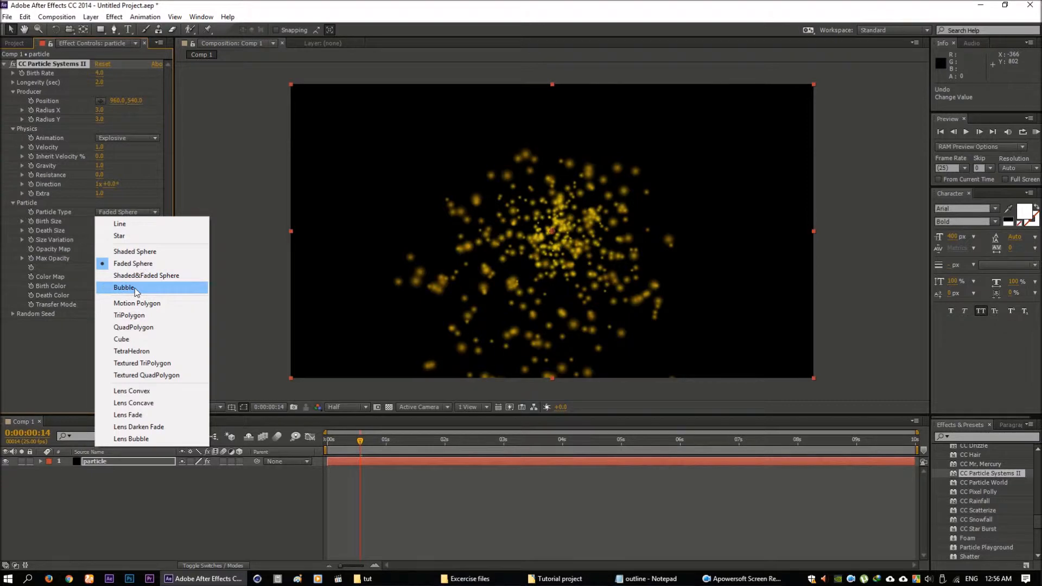
pyautogui.click(135, 288)
# - Try the Motion Polygon and TriPolygon particle types
pyautogui.click(133, 212)
pyautogui.click(137, 303)
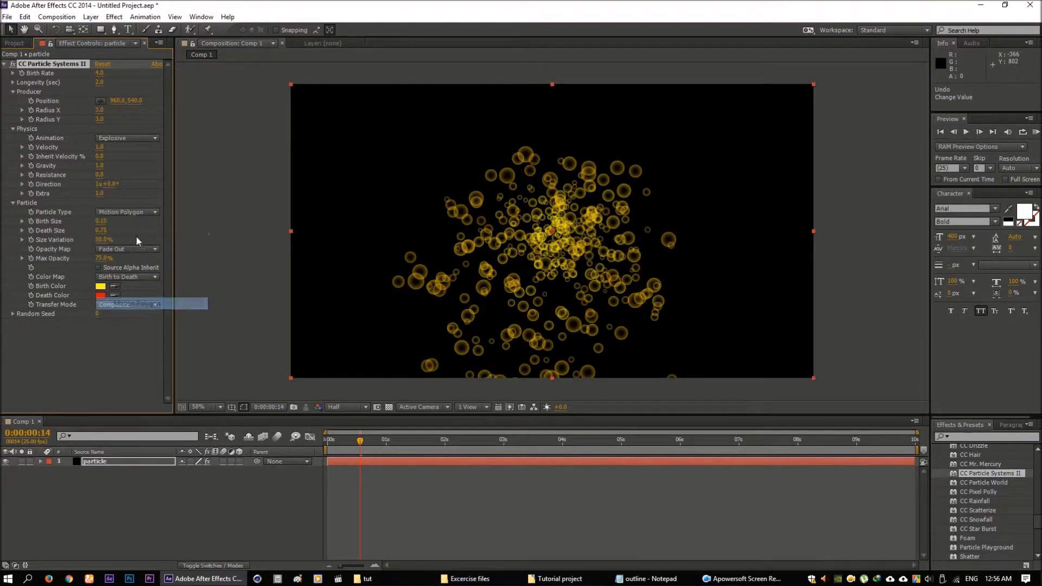
pyautogui.click(133, 212)
pyautogui.click(138, 313)
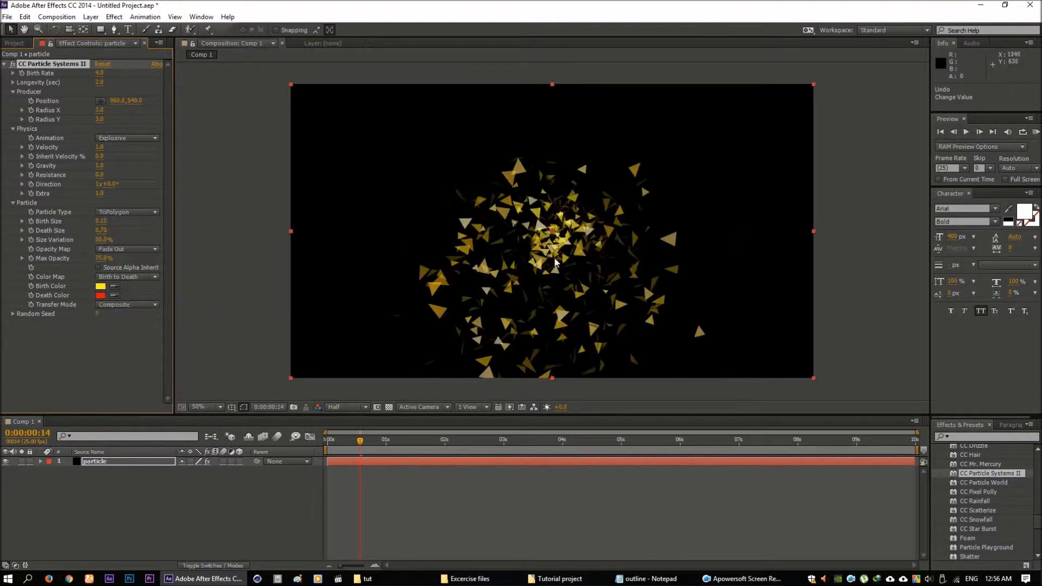
# - Try the Cube particle type and preview it at frame 11
pyautogui.click(141, 214)
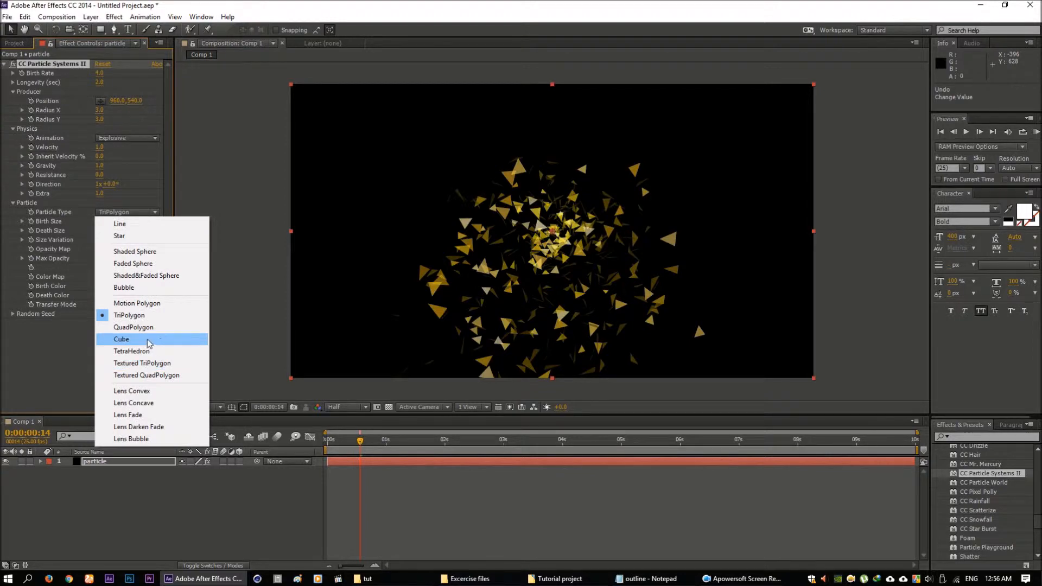
pyautogui.click(149, 341)
pyautogui.moveTo(360, 441); pyautogui.dragTo(349, 448)
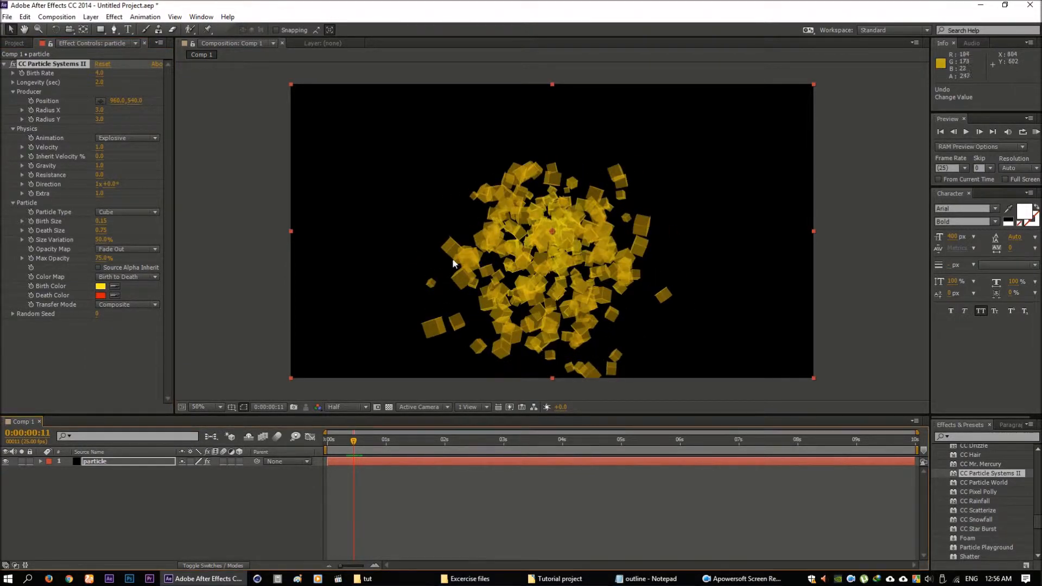
# - Switch the particle type to Line for comparison and change it to Faded Sphere
pyautogui.click(120, 213)
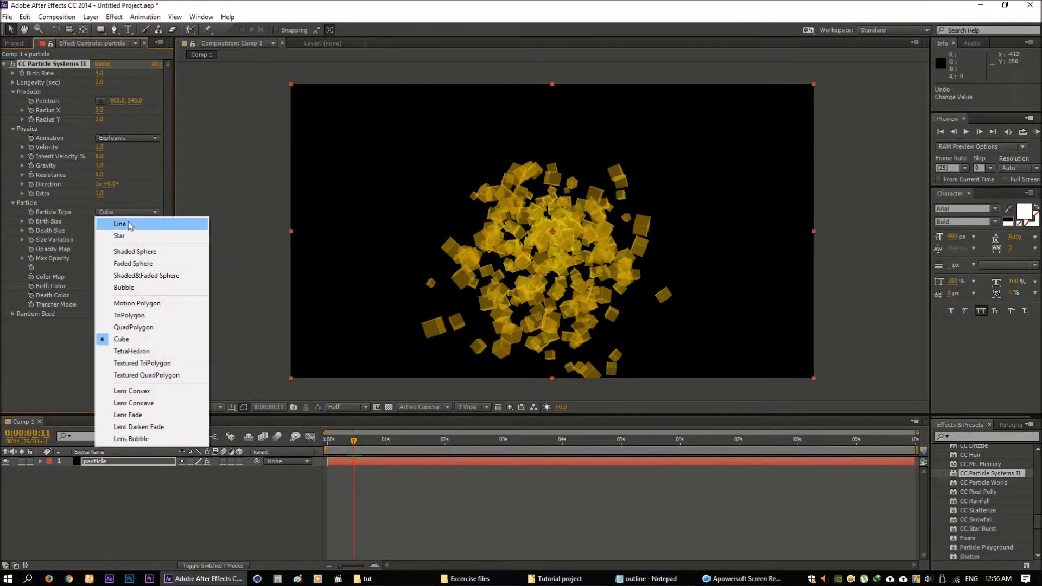
pyautogui.click(174, 224)
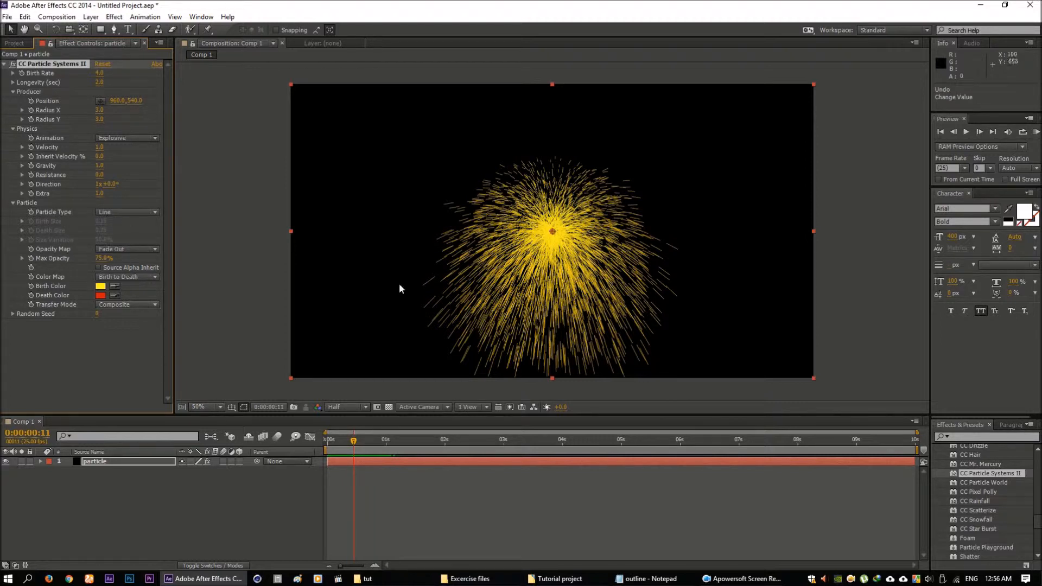
pyautogui.click(139, 212)
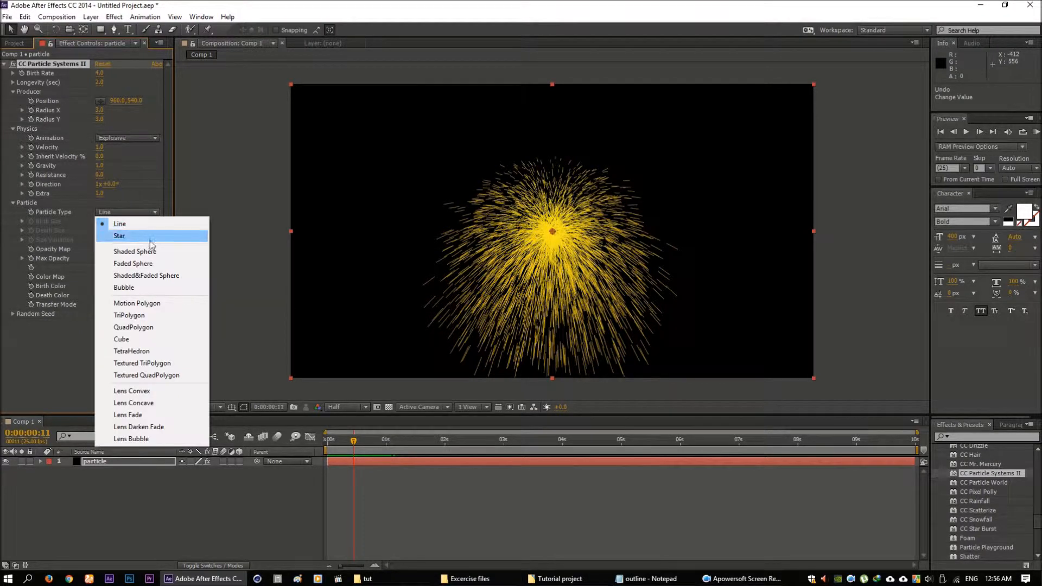
pyautogui.click(146, 263)
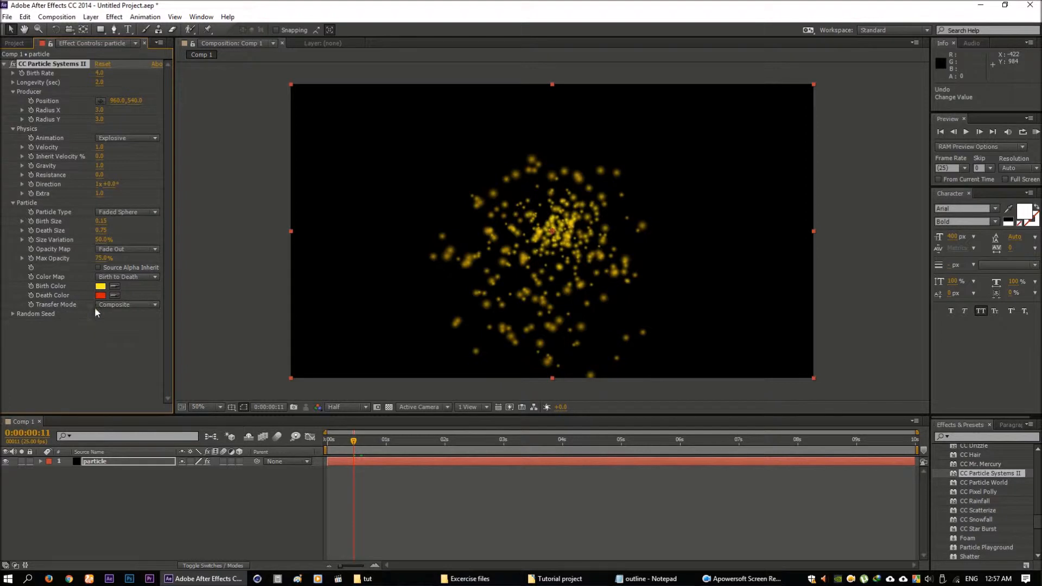
# - Review the particles' Transfer Mode options without changing them, and preview the faded spheres at frames 21 and 7
pyautogui.click(151, 306)
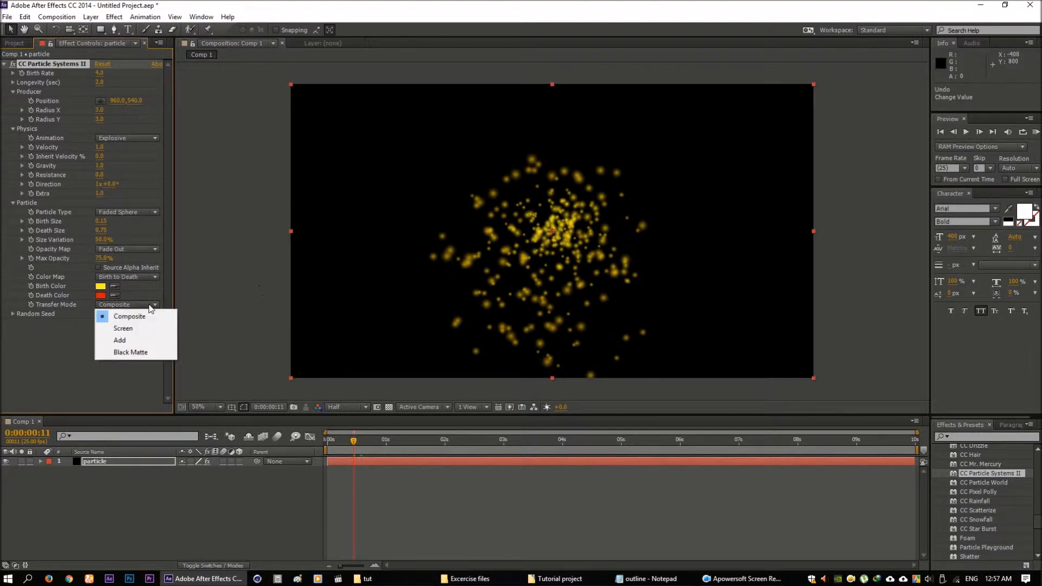
pyautogui.click(58, 349)
pyautogui.moveTo(353, 439); pyautogui.dragTo(376, 445)
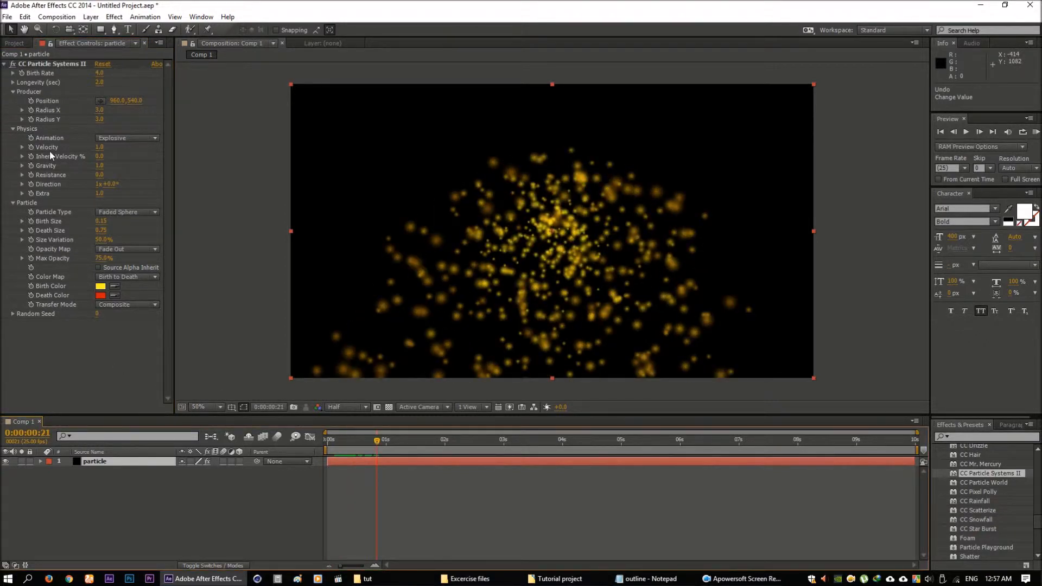
pyautogui.click(354, 441)
pyautogui.moveTo(353, 439); pyautogui.dragTo(344, 442)
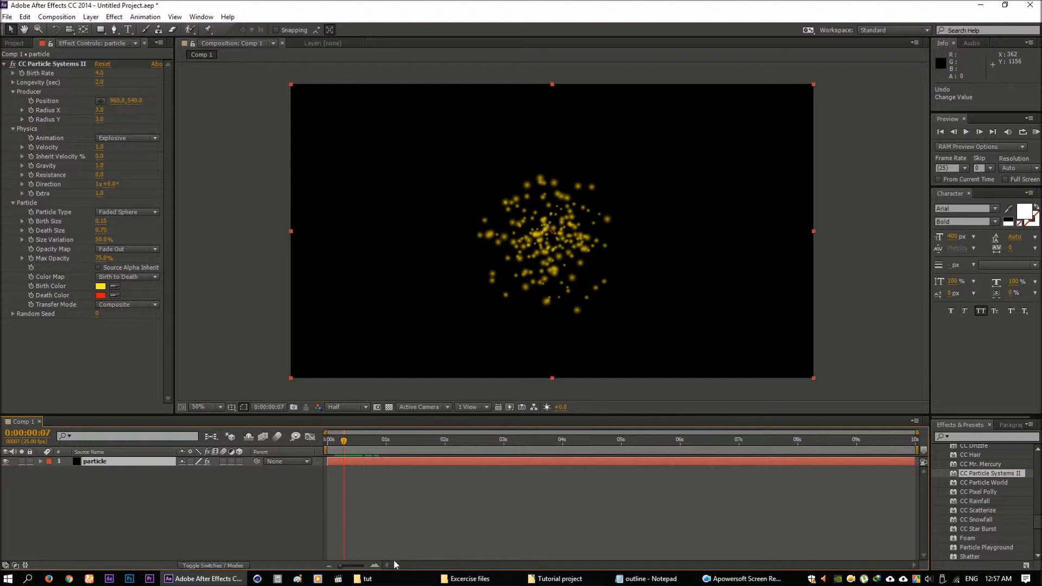
# - Zoom the timeline in to about five seconds and set the particle type to Line
pyautogui.click(374, 565)
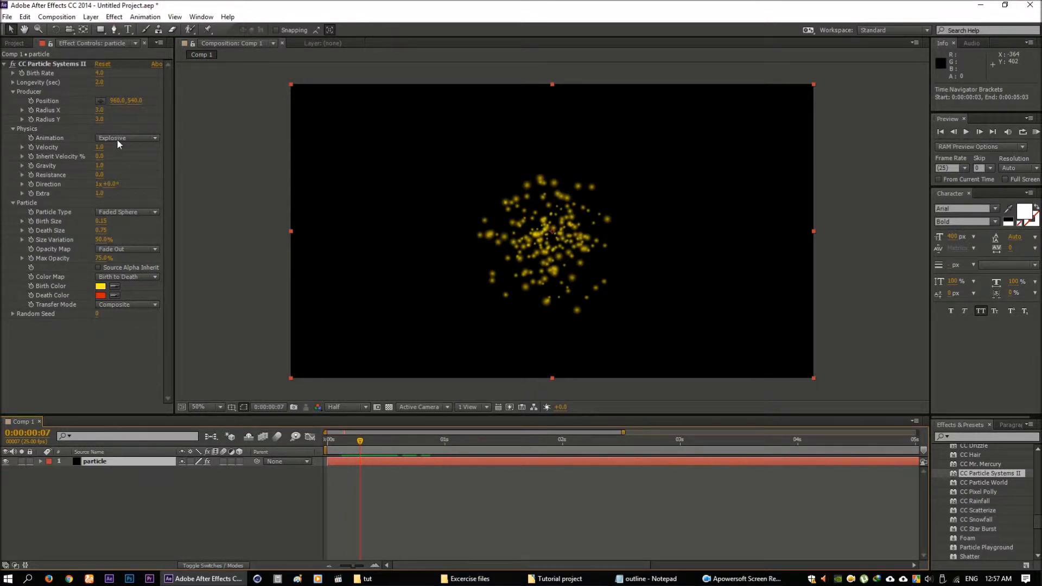
pyautogui.click(124, 212)
pyautogui.click(132, 223)
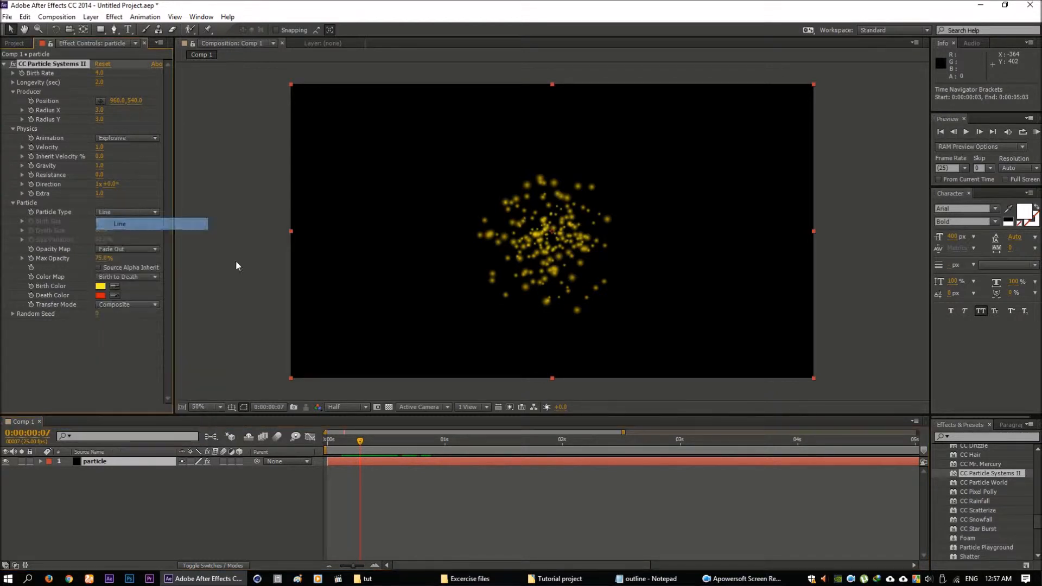
# - Return to the start of the composition at 0:00:00:00 and enable keyframing for the particles' Birth Rate
pyautogui.moveTo(344, 442); pyautogui.dragTo(327, 442)
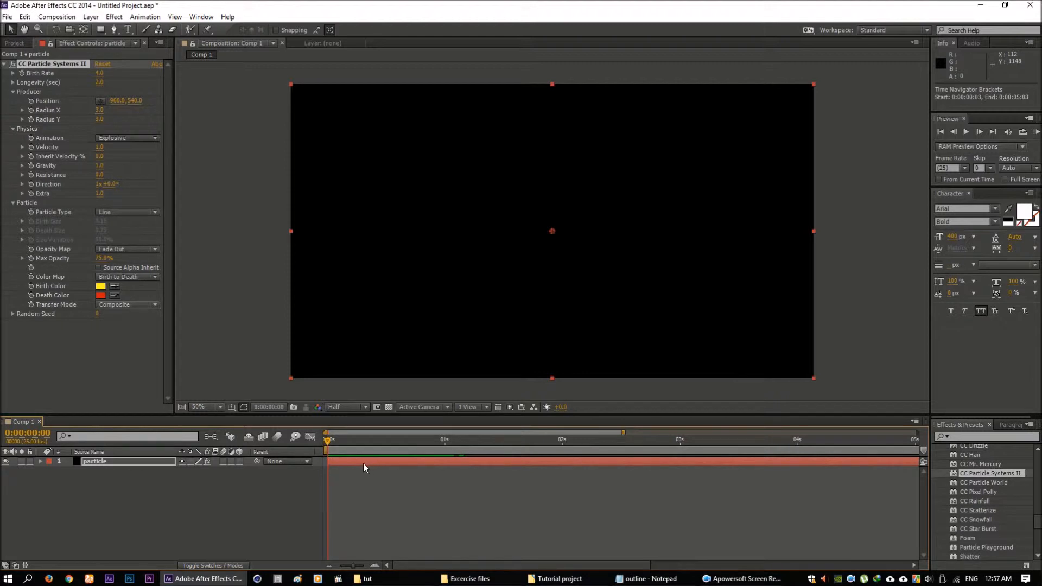
pyautogui.click(21, 73)
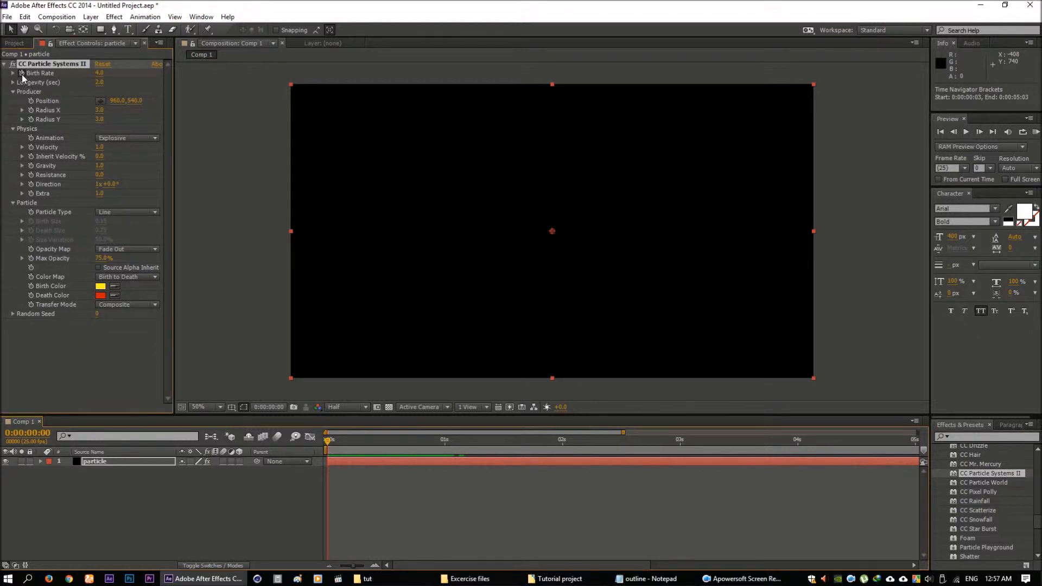
# - Reveal the particle layer's keyframed properties and set the Birth Rate keyframe at 0:00:00:00 to 100
pyautogui.click(96, 464)
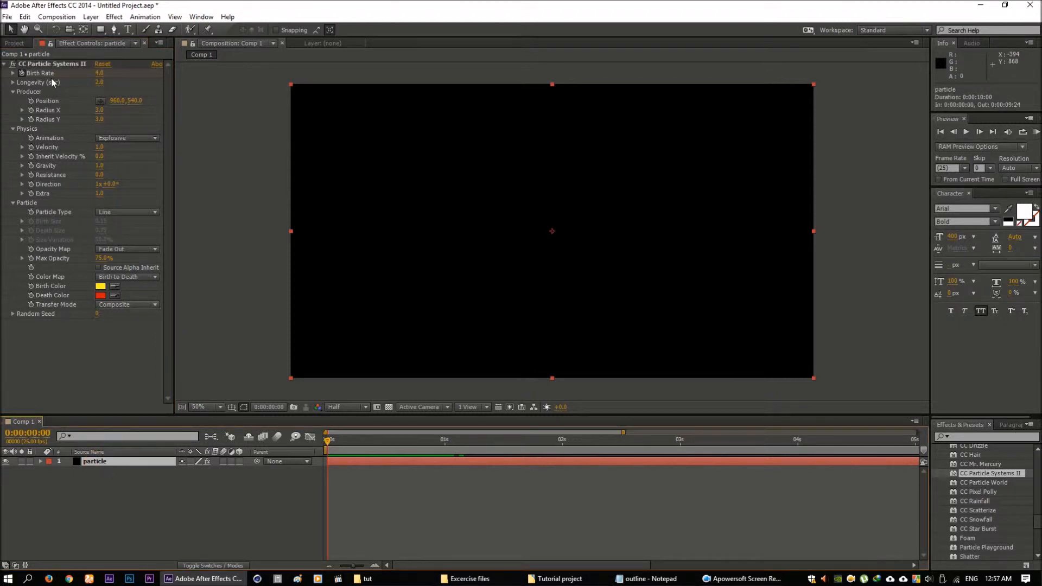
pyautogui.press('u')
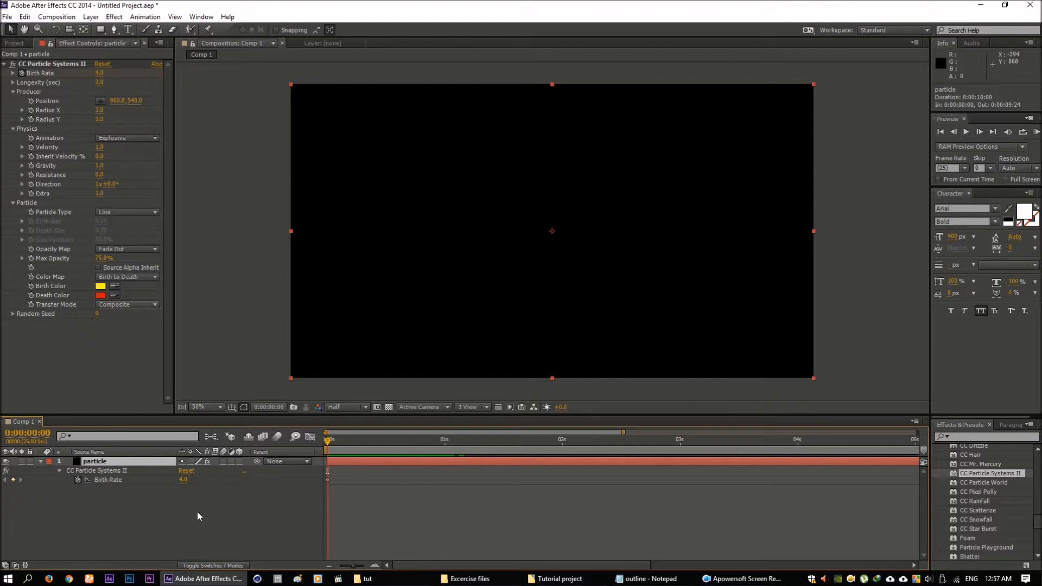
pyautogui.click(184, 480)
pyautogui.write('100')
pyautogui.press('Return')
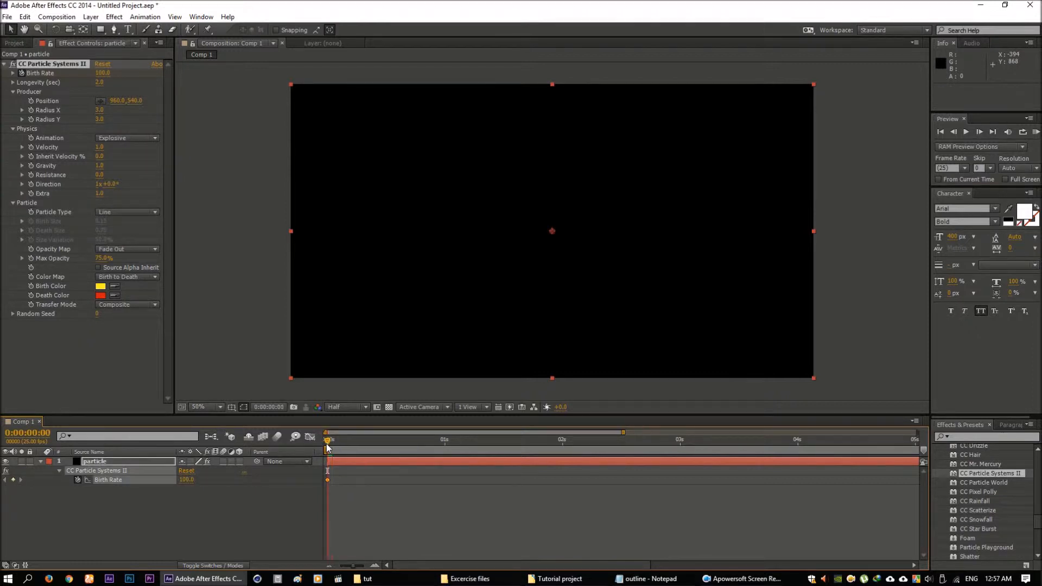
# - Add a second Birth Rate keyframe with value 0 at 0:00:00:02 so emission stops after the initial burst
pyautogui.press('pagedown')
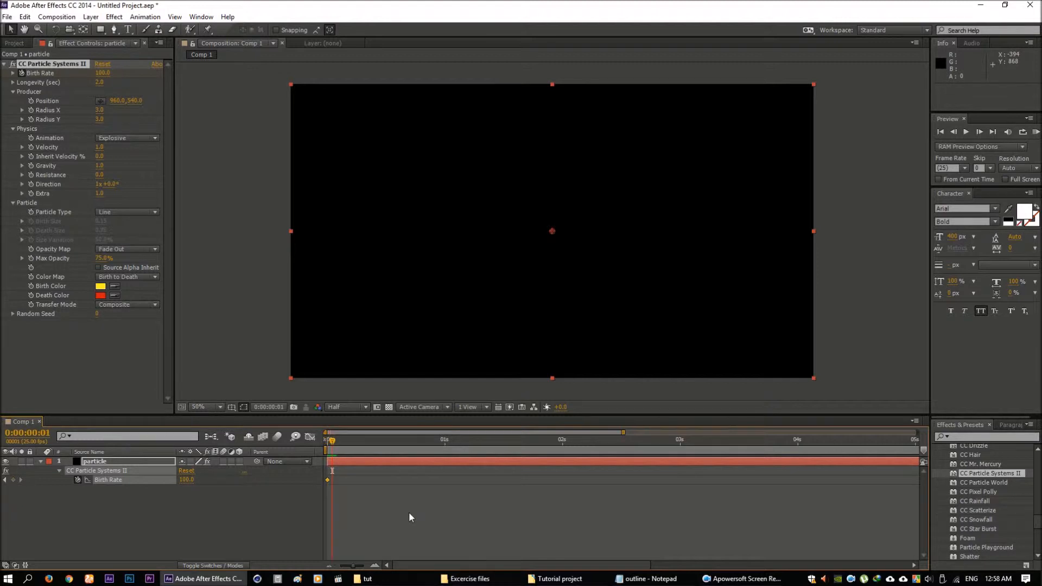
pyautogui.press('pagedown')
pyautogui.press('pagedown')
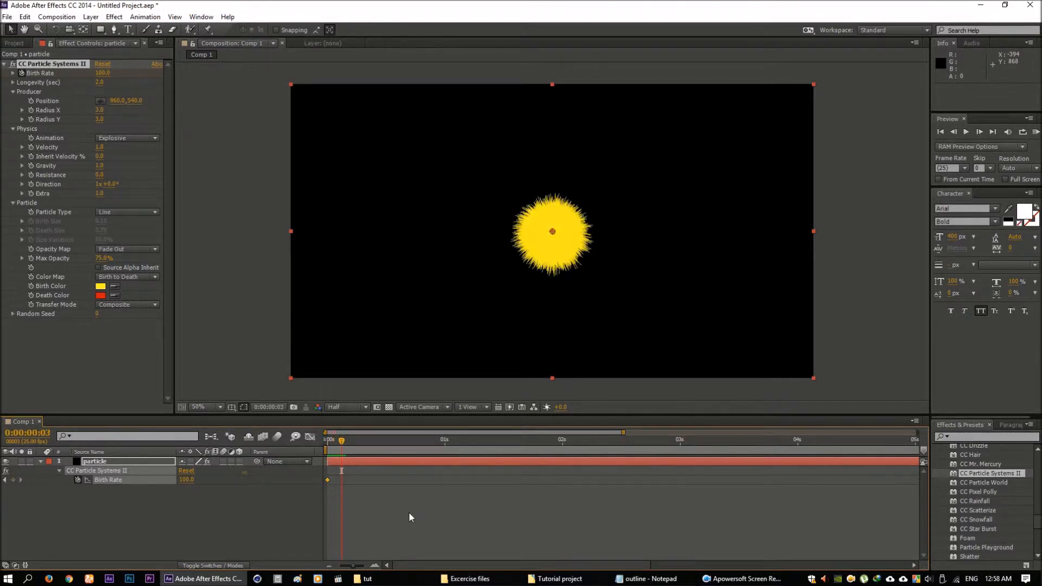
pyautogui.press('pageup')
pyautogui.press('pageup')
pyautogui.press('pageup')
pyautogui.press('pagedown')
pyautogui.press('pagedown')
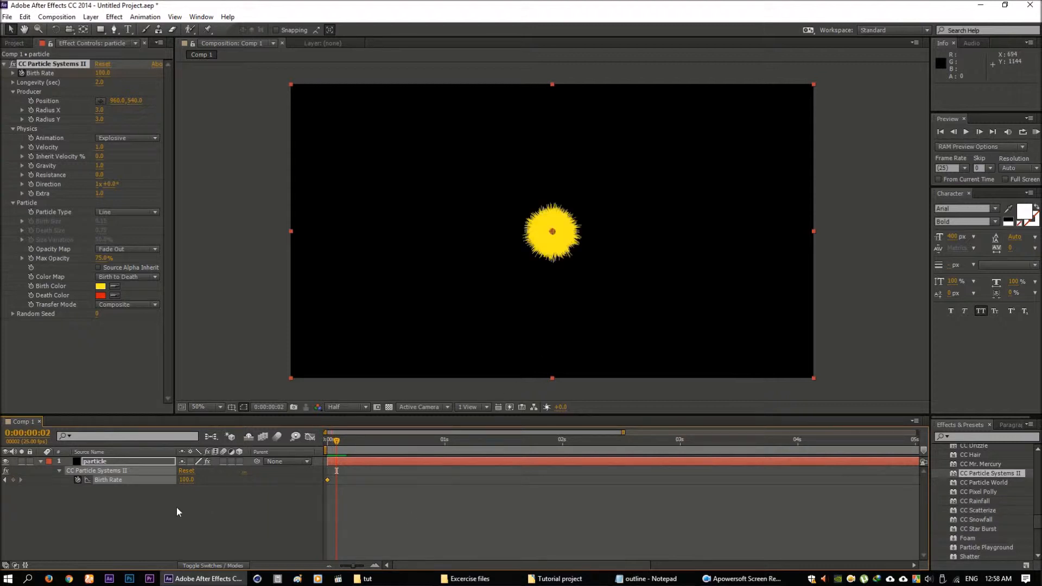
pyautogui.click(188, 482)
pyautogui.press('Return')
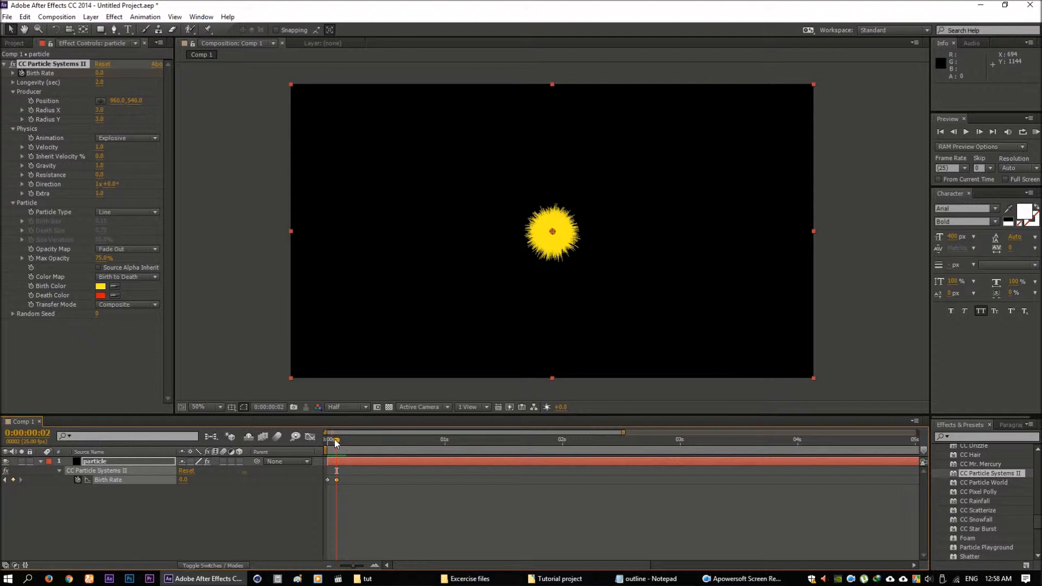
# - Check the Birth Rate keyframes, end the work area at two seconds, and RAM-preview the burst, stopping at frame 21
pyautogui.moveTo(334, 439); pyautogui.dragTo(328, 439)
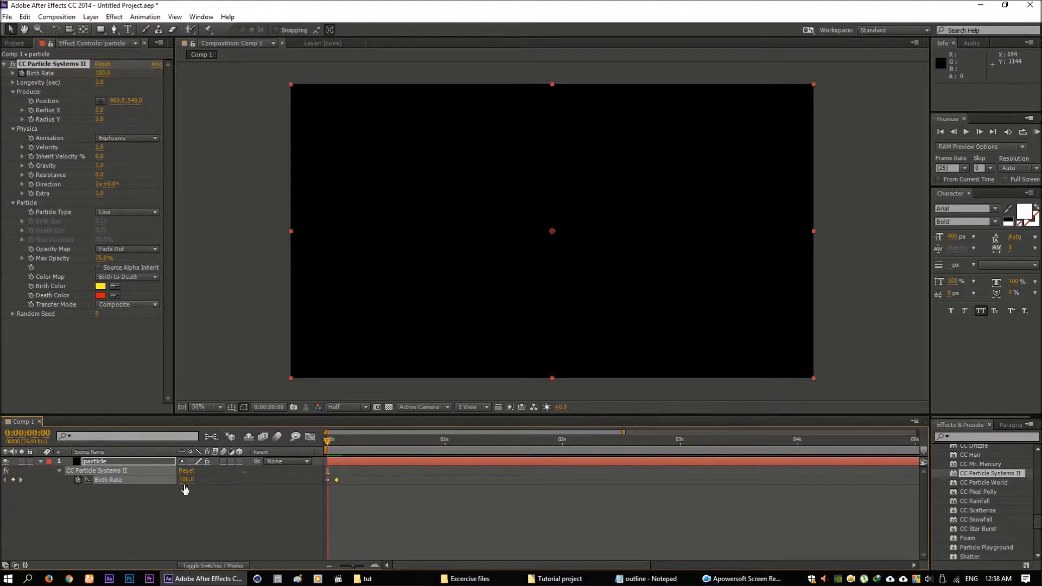
pyautogui.moveTo(327, 441)
pyautogui.mouseDown()
pyautogui.moveTo(346, 441)
pyautogui.moveTo(336, 441)
pyautogui.mouseUp()
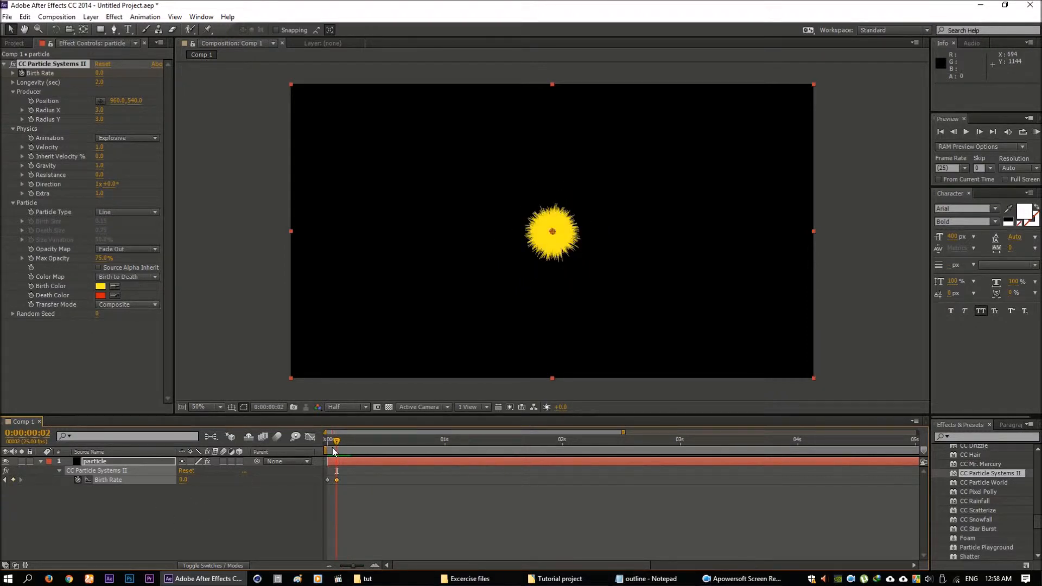
pyautogui.moveTo(336, 443); pyautogui.dragTo(431, 453)
pyautogui.moveTo(449, 455); pyautogui.dragTo(532, 463)
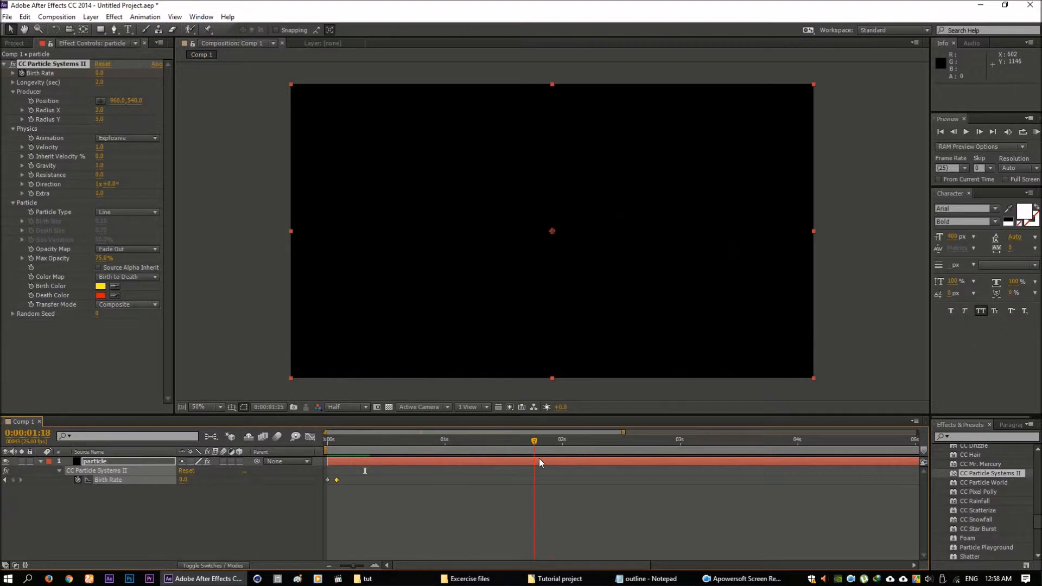
pyautogui.press('KP_0')
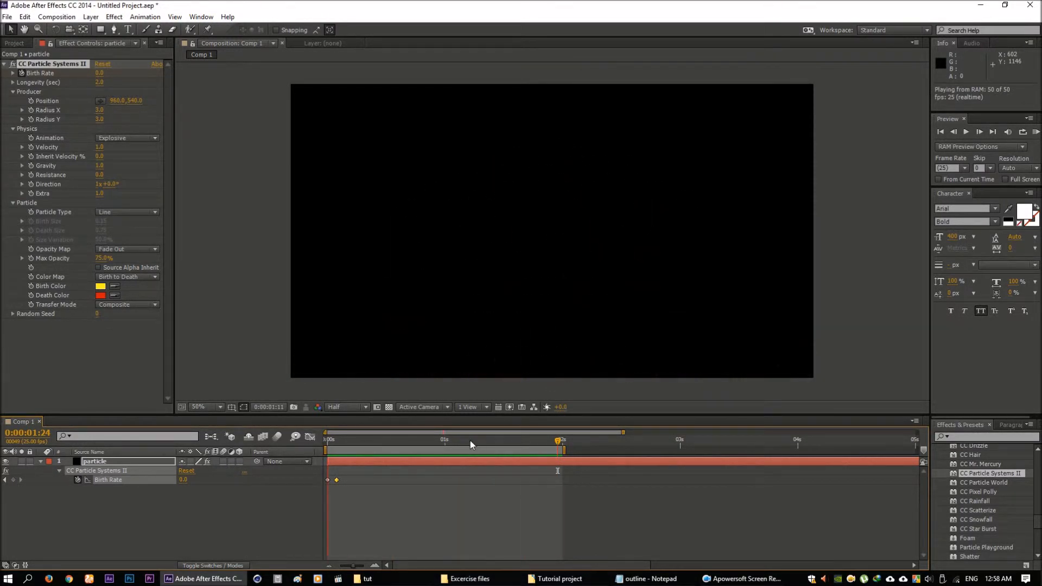
pyautogui.moveTo(455, 443); pyautogui.dragTo(426, 444)
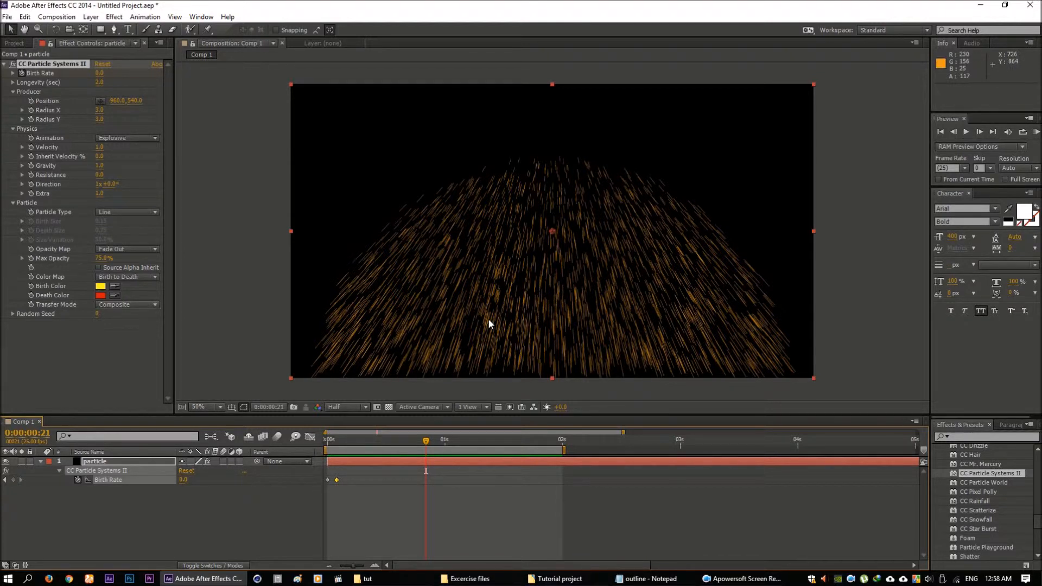
# - Enable motion blur for the particle layer and for the whole composition
pyautogui.click(98, 464)
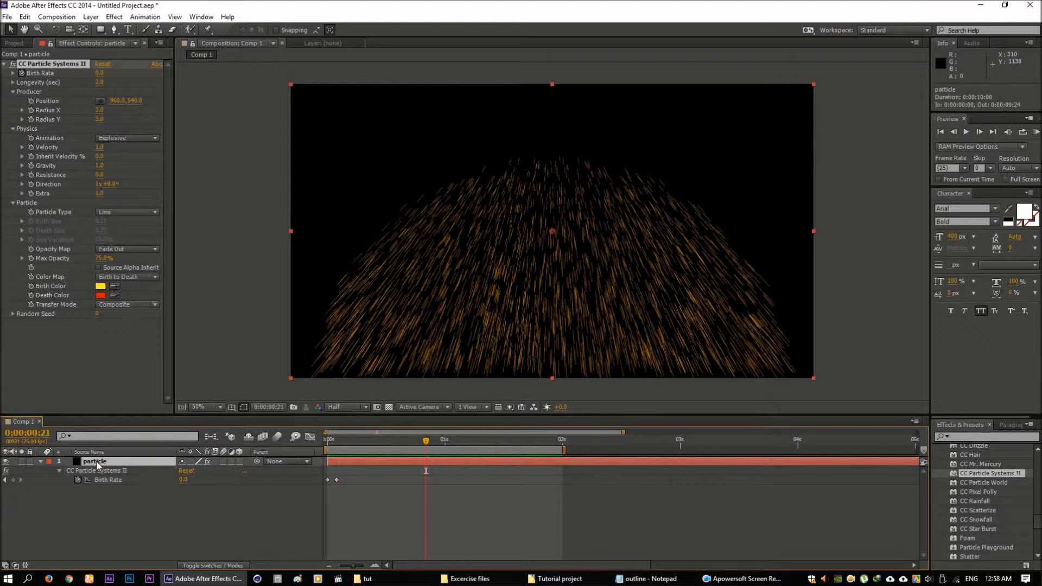
pyautogui.click(224, 461)
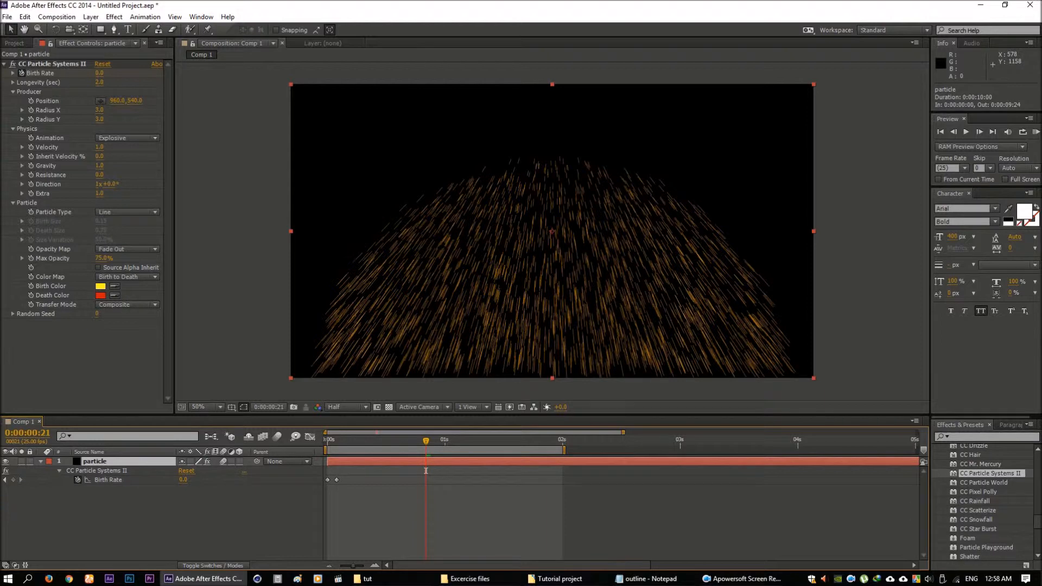
pyautogui.click(277, 437)
pyautogui.press('/')
pyautogui.press(',')
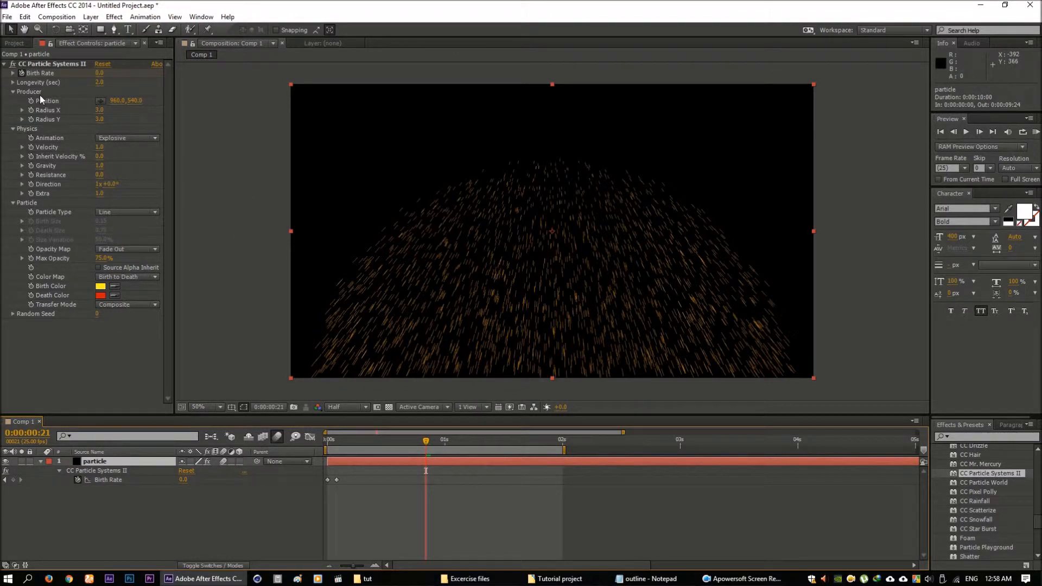
# - Set the Producer's Radius X and Radius Y to 10, judging the burst at frame 6
pyautogui.moveTo(402, 439); pyautogui.dragTo(356, 445)
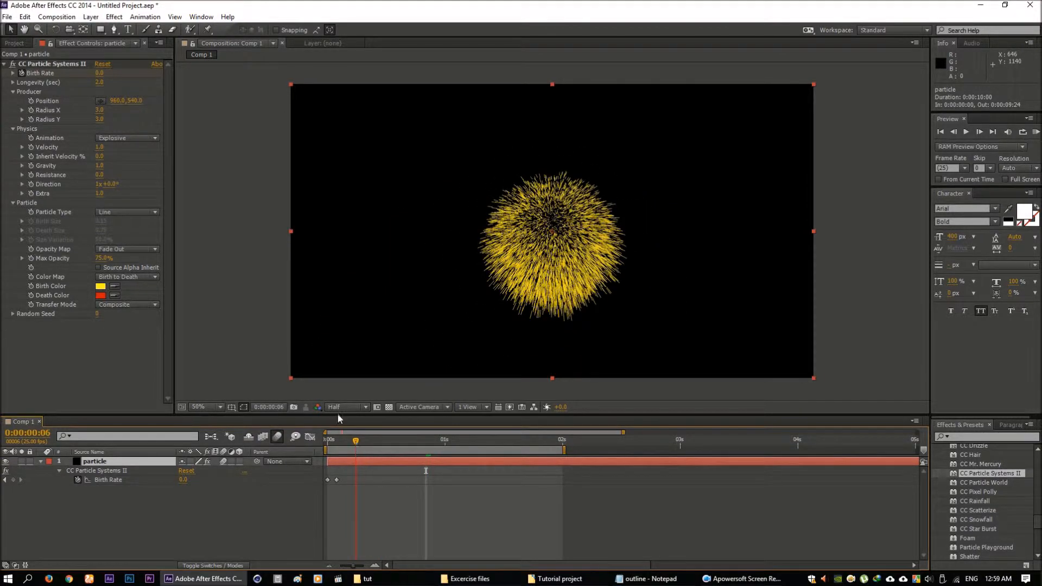
pyautogui.click(100, 110)
pyautogui.write('11')
pyautogui.press('Return')
pyautogui.click(100, 110)
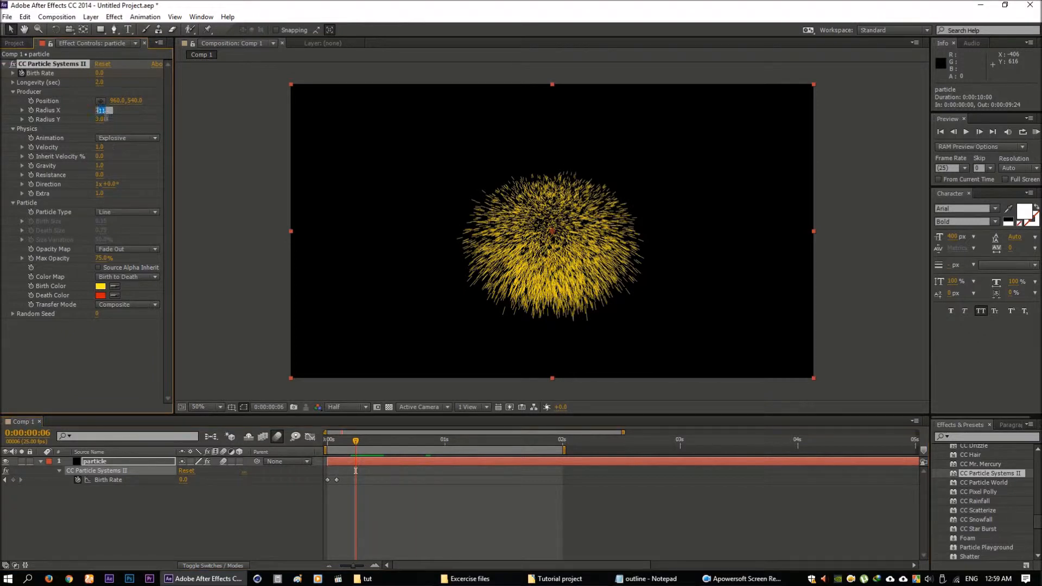
pyautogui.write('10')
pyautogui.press('Return')
pyautogui.click(101, 119)
pyautogui.write('10')
pyautogui.press('Return')
# - Try the Fractal Explosive physics animation on the burst and switch back to Explosive
pyautogui.moveTo(368, 440)
pyautogui.mouseDown()
pyautogui.moveTo(328, 440)
pyautogui.moveTo(388, 438)
pyautogui.mouseUp()
pyautogui.click(112, 137)
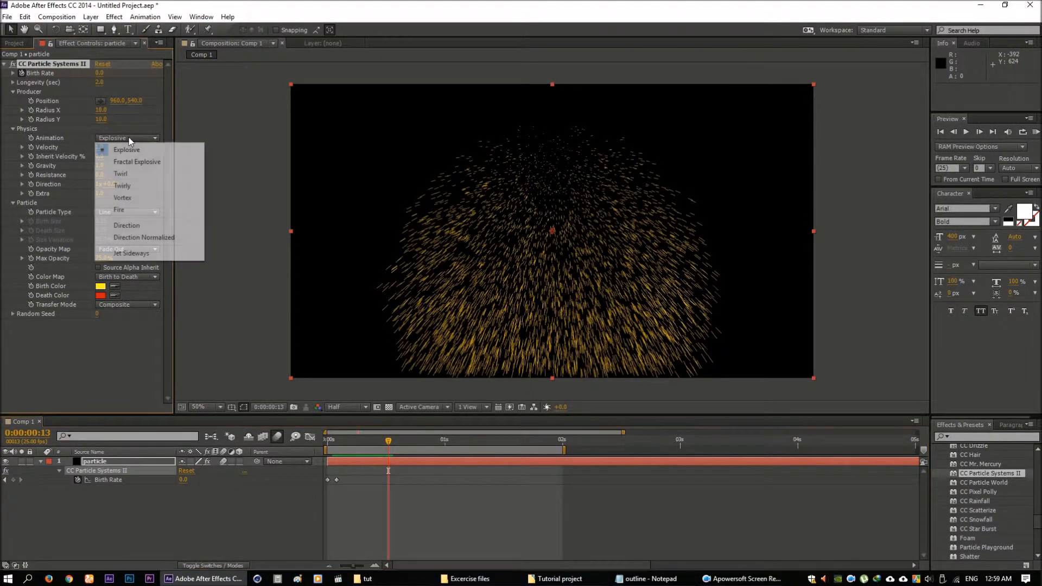
pyautogui.click(137, 162)
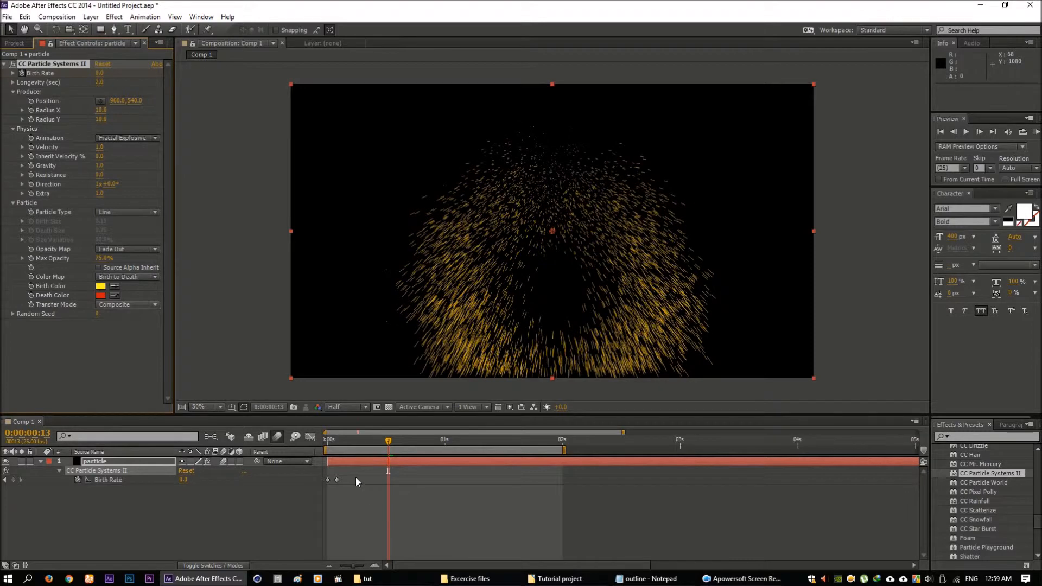
pyautogui.moveTo(344, 443); pyautogui.dragTo(365, 443)
pyautogui.click(123, 135)
pyautogui.click(126, 151)
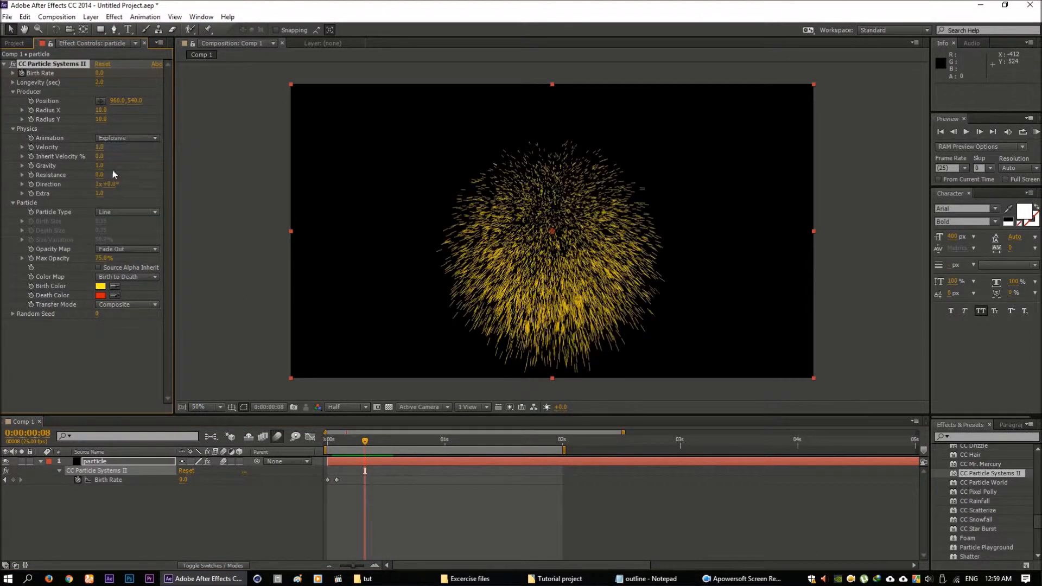
# - Set the particles' Velocity to 1.2
pyautogui.moveTo(104, 152); pyautogui.dragTo(106, 151)
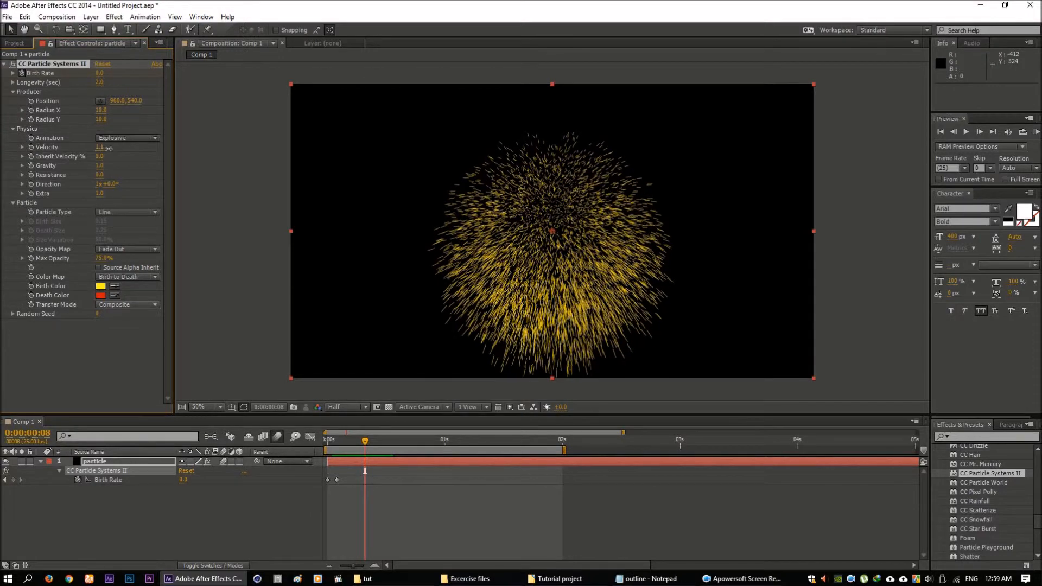
pyautogui.click(105, 148)
pyautogui.write('1')
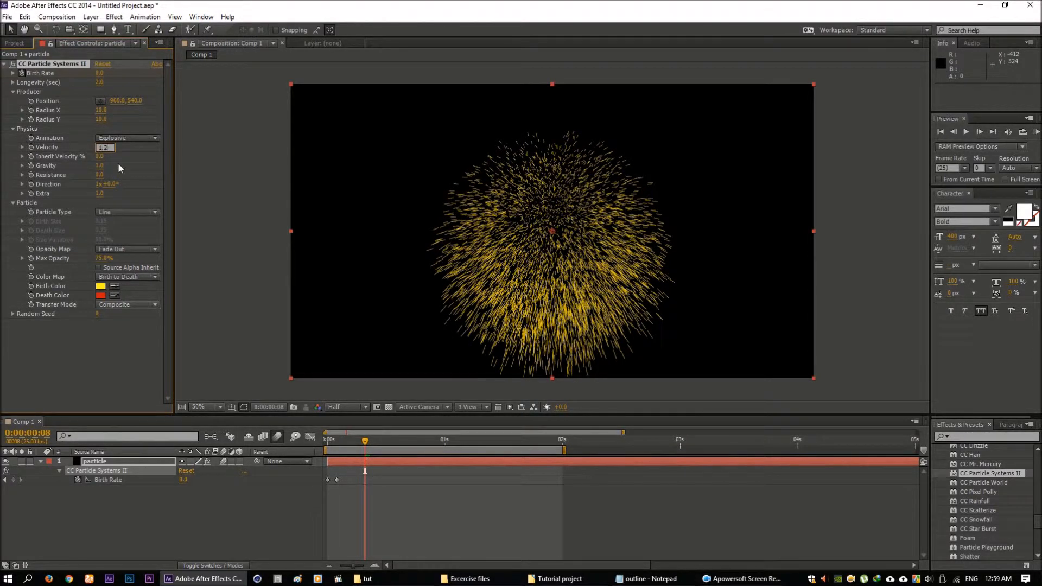
pyautogui.write('.2')
pyautogui.press('Return')
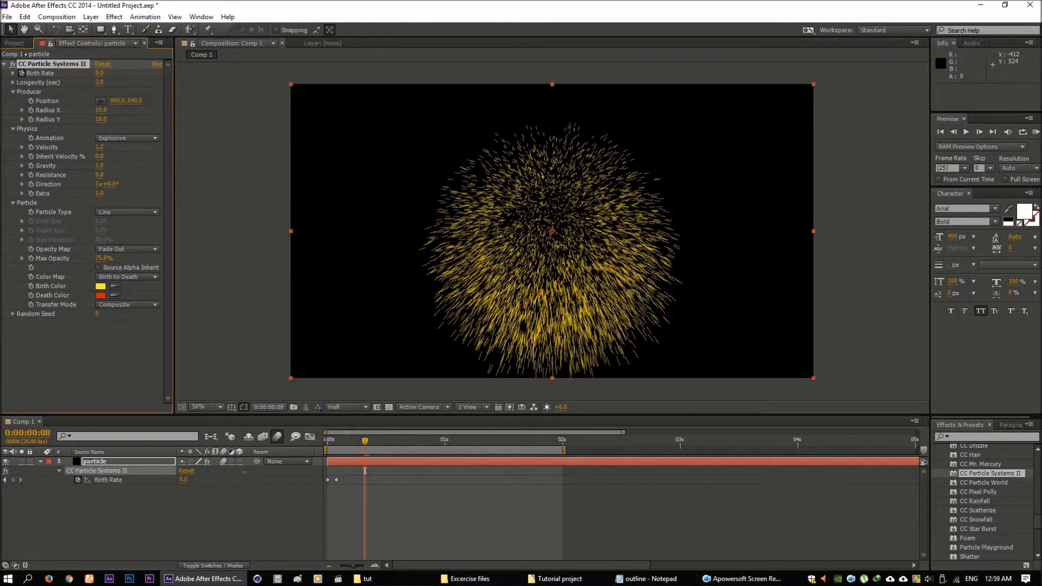
# - Set the particles' Gravity to 0.8 and check the burst up to frame 14
pyautogui.click(102, 166)
pyautogui.press('Return')
pyautogui.click(344, 441)
pyautogui.moveTo(344, 441); pyautogui.dragTo(393, 446)
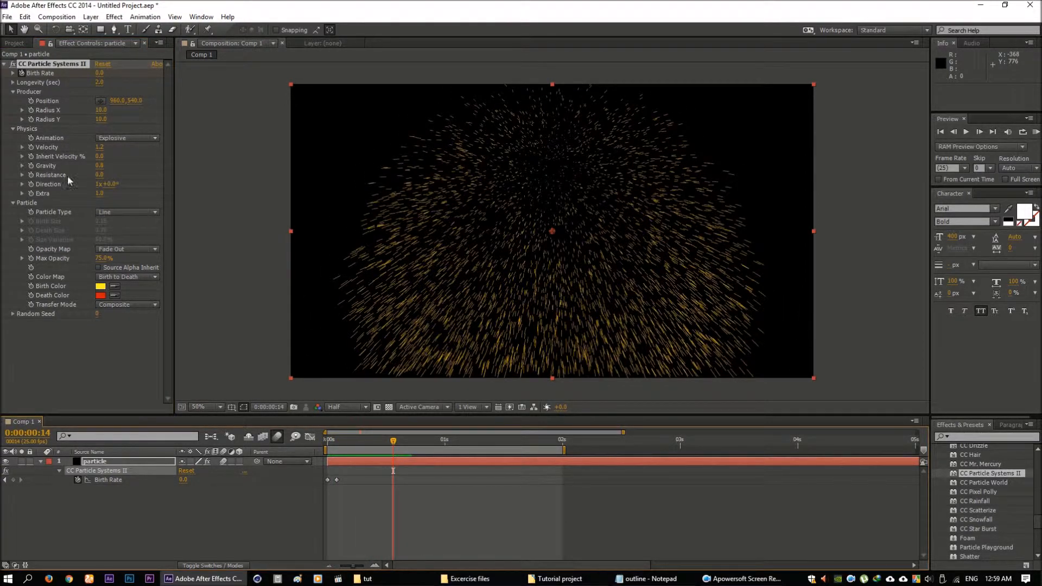
# - Set the particles' Resistance to 3 and check the burst at frame 11
pyautogui.moveTo(102, 175); pyautogui.dragTo(118, 177)
pyautogui.click(99, 174)
pyautogui.write('3')
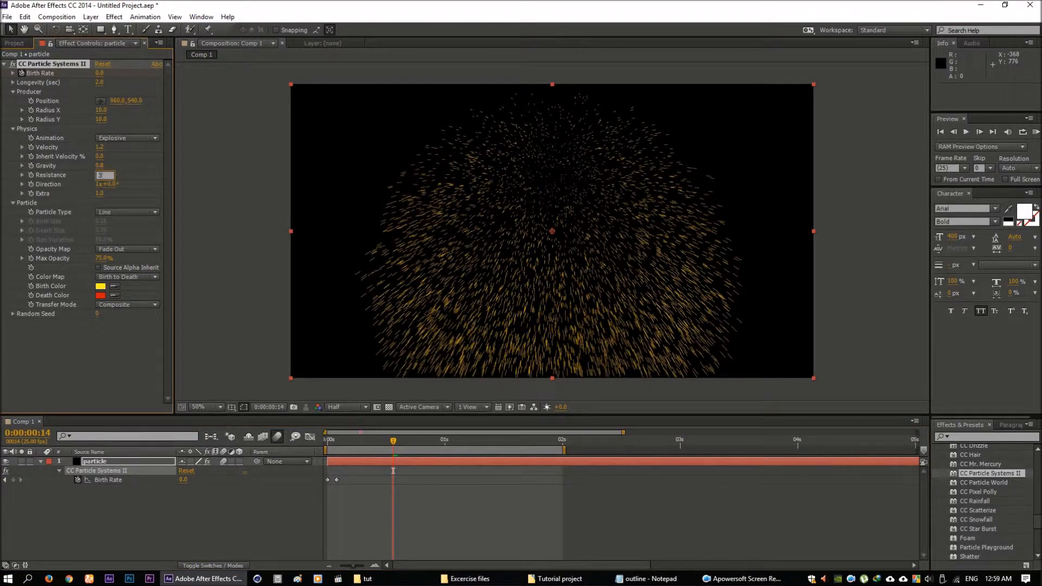
pyautogui.moveTo(361, 440)
pyautogui.mouseDown()
pyautogui.moveTo(340, 440)
pyautogui.moveTo(472, 440)
pyautogui.moveTo(379, 439)
pyautogui.mouseUp()
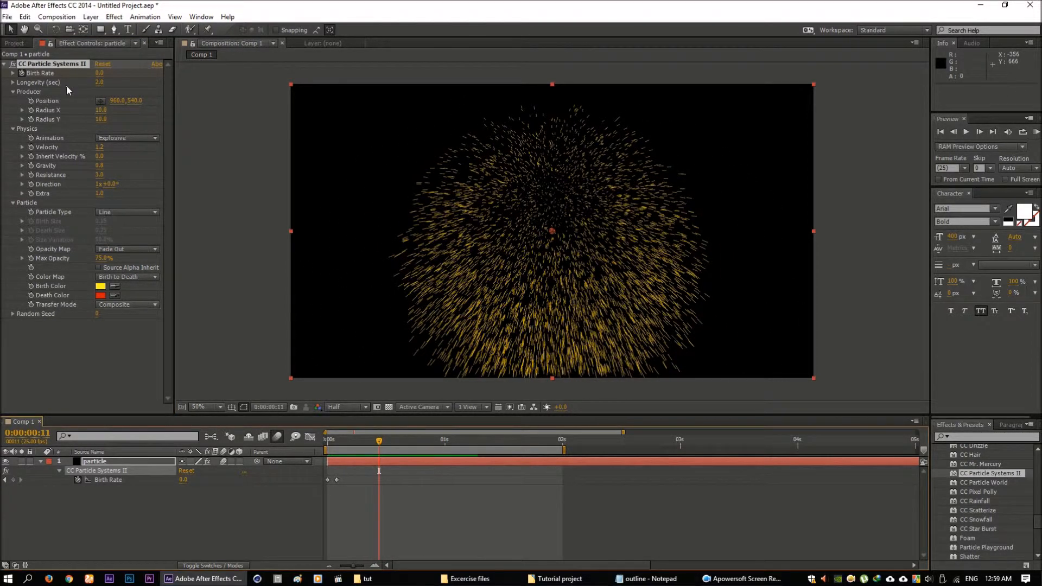
# - Set the particles' Longevity to 1 second and scrub through the burst, stopping at frame 13
pyautogui.click(101, 83)
pyautogui.write('1')
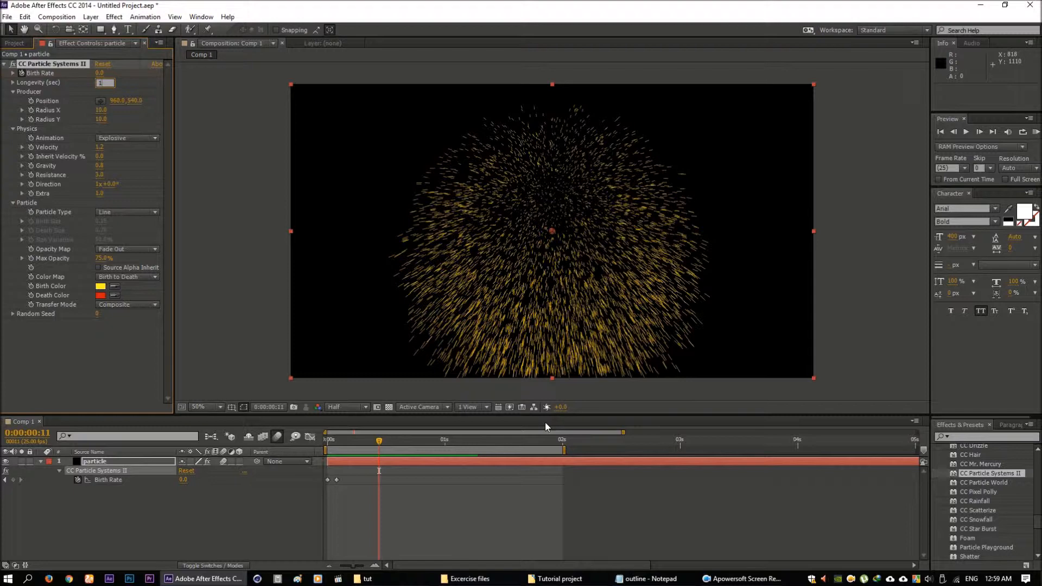
pyautogui.press('Return')
pyautogui.click(346, 439)
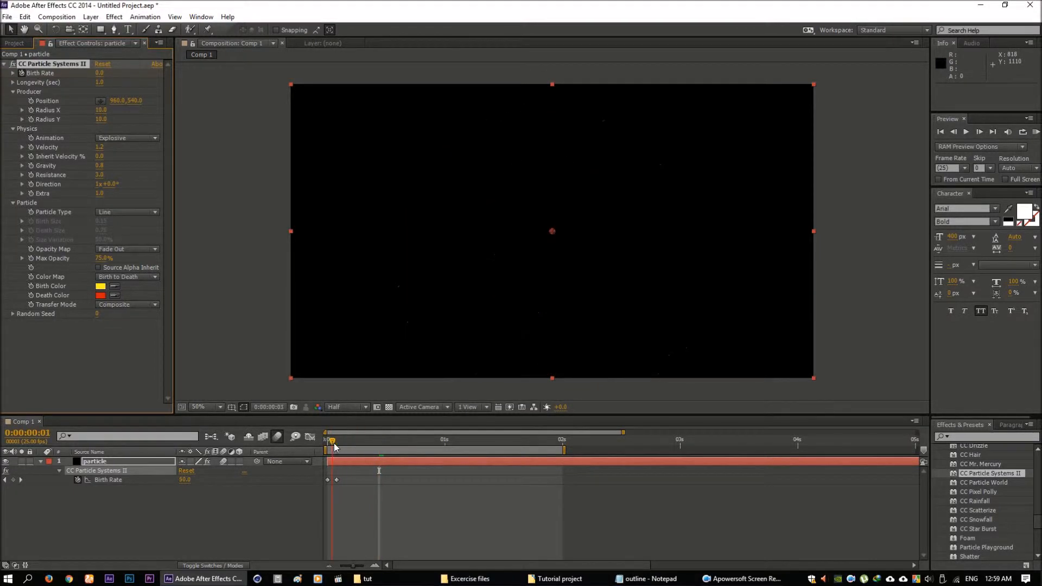
pyautogui.moveTo(349, 446); pyautogui.dragTo(426, 445)
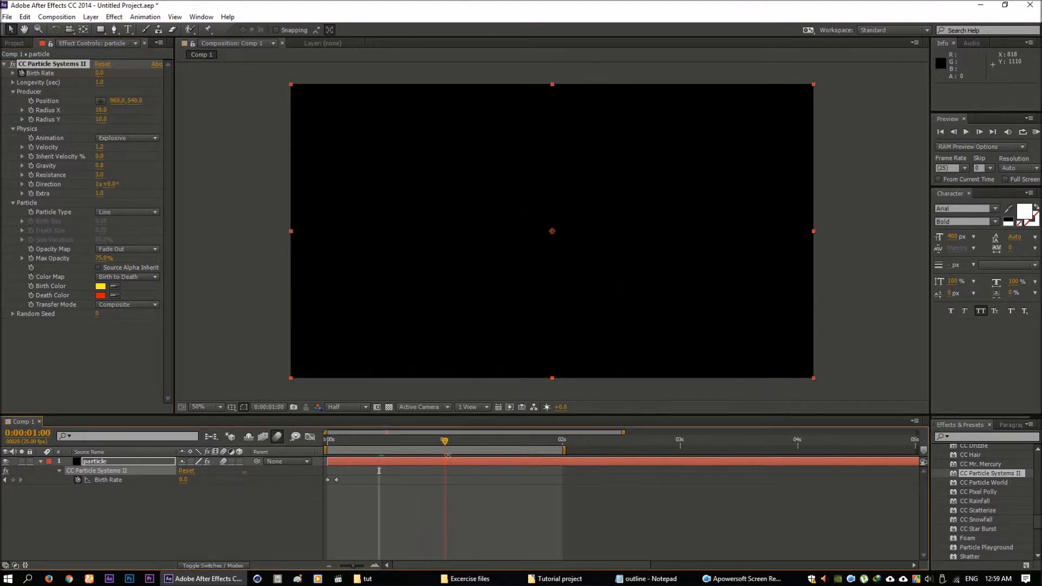
pyautogui.click(388, 440)
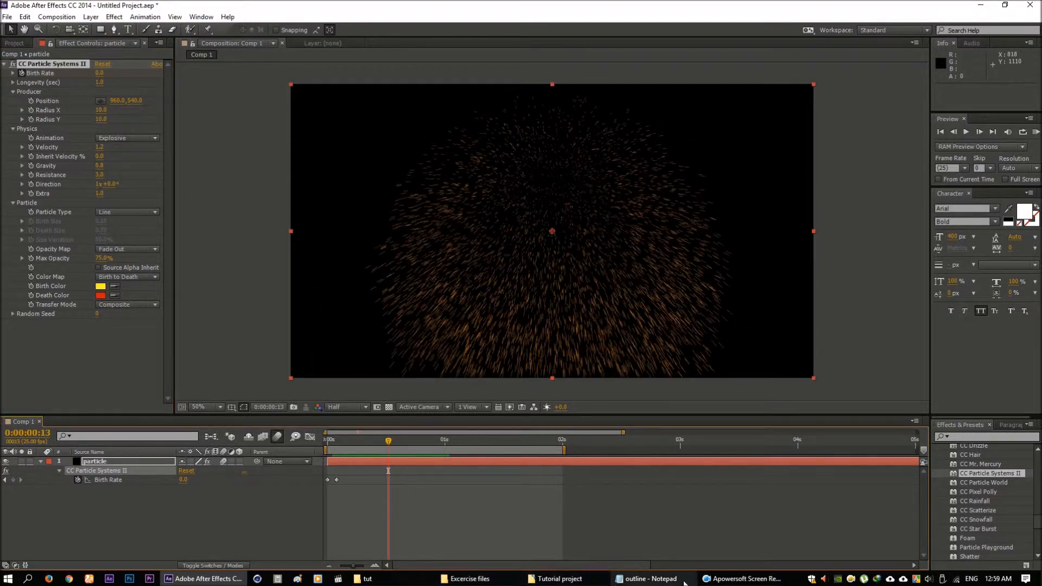
# - RAM-preview the two-second work area and inspect the burst at frame 9
pyautogui.press('KP_0')
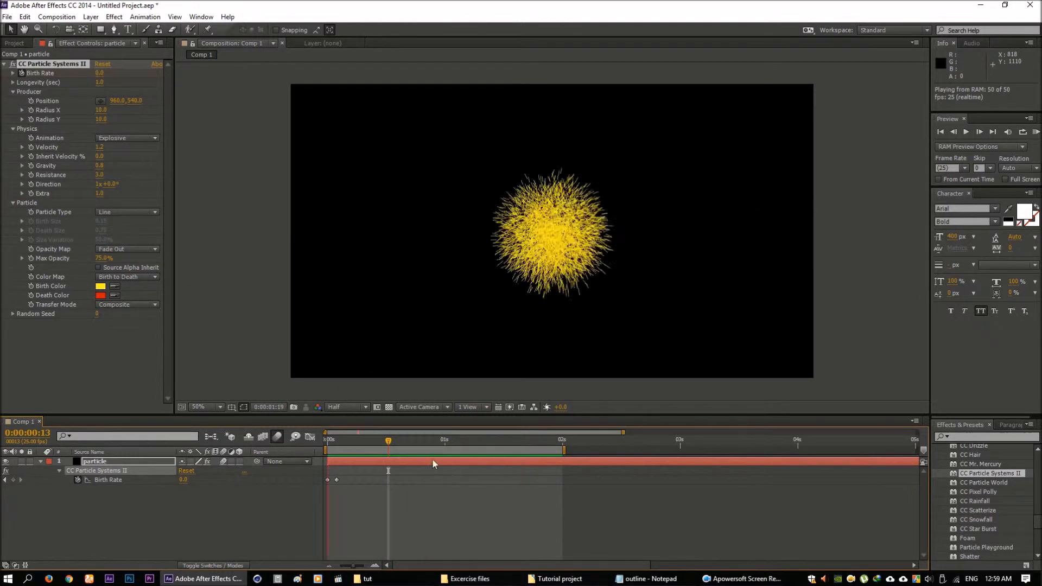
pyautogui.click(390, 444)
pyautogui.moveTo(384, 443)
pyautogui.mouseDown()
pyautogui.moveTo(343, 444)
pyautogui.moveTo(369, 452)
pyautogui.mouseUp()
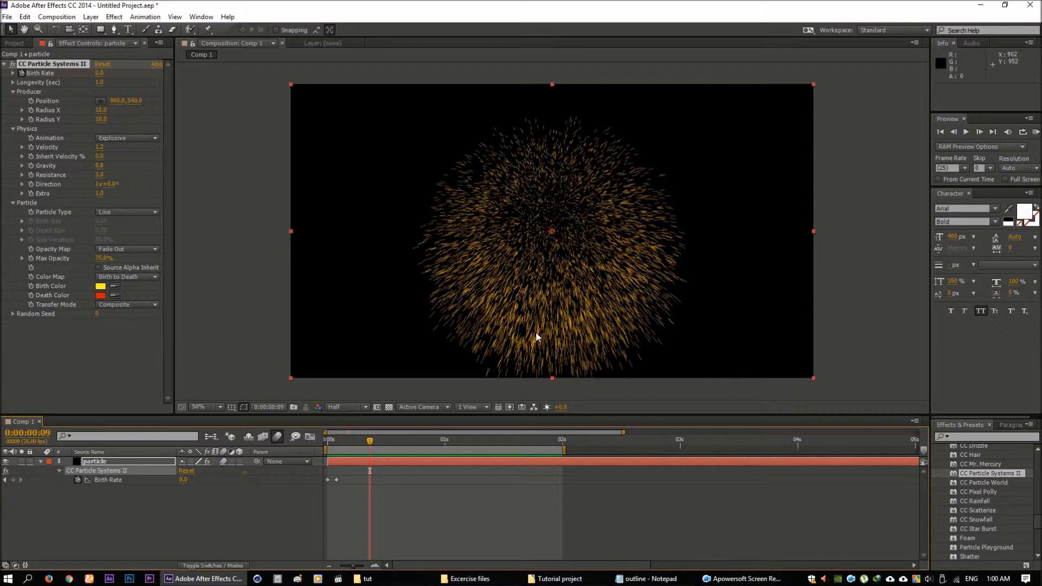
# - Move to frame 7 and change the particle type to Faded Sphere
pyautogui.moveTo(371, 444)
pyautogui.mouseDown()
pyautogui.moveTo(394, 450)
pyautogui.moveTo(360, 453)
pyautogui.mouseUp()
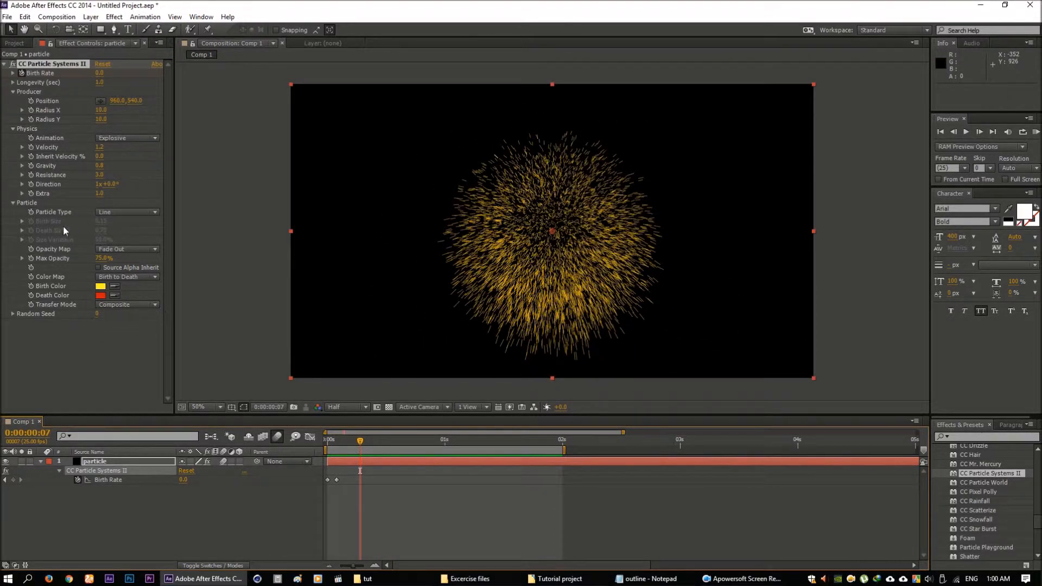
pyautogui.click(106, 212)
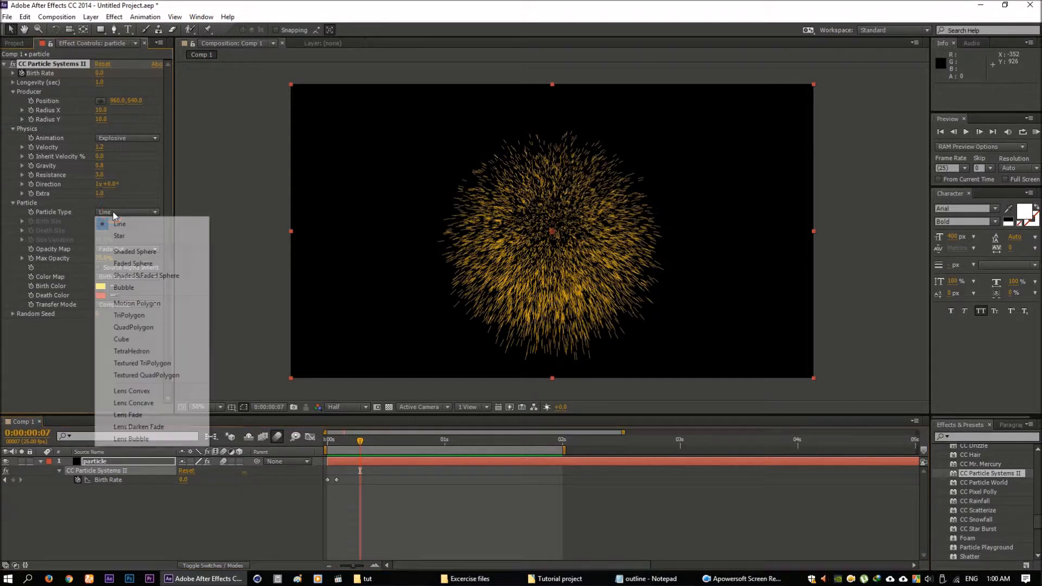
pyautogui.click(148, 266)
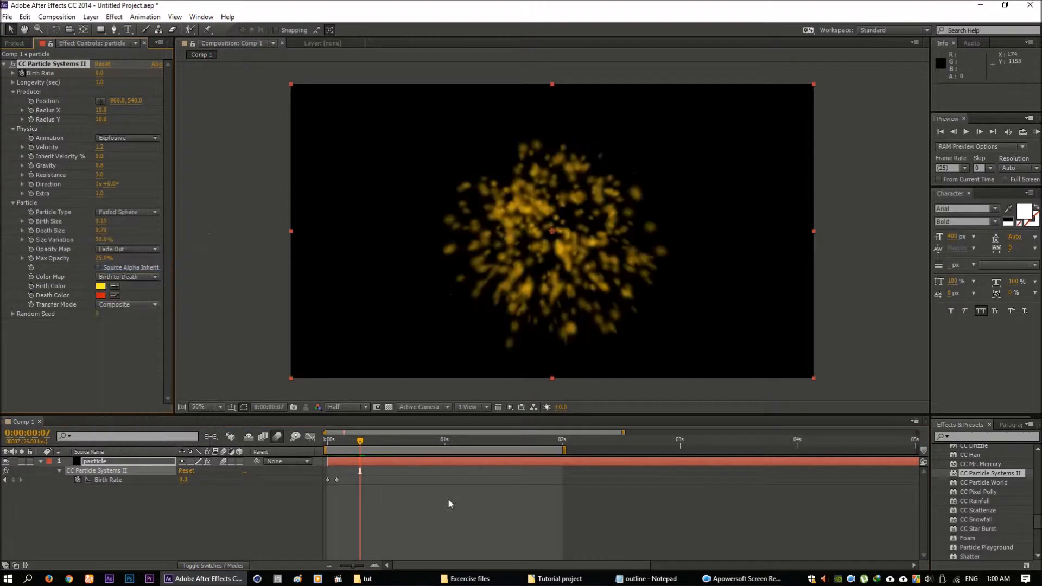
# - Play the burst from the start, compare the Shaded Sphere and Shaded&Faded Sphere particle types, and keep Shaded&Faded Sphere
pyautogui.moveTo(360, 440); pyautogui.dragTo(325, 447)
pyautogui.press('space')
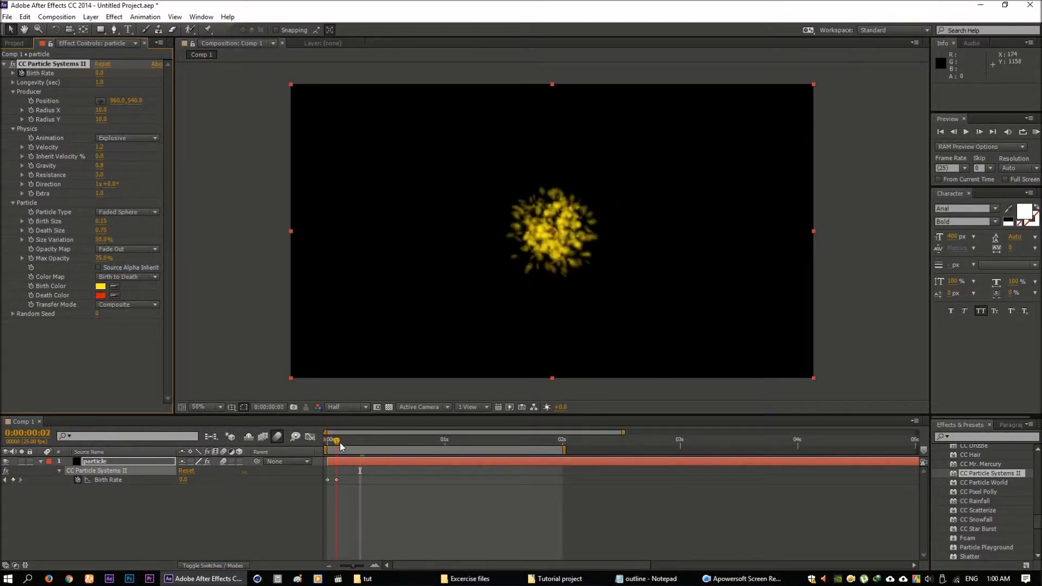
pyautogui.click(120, 212)
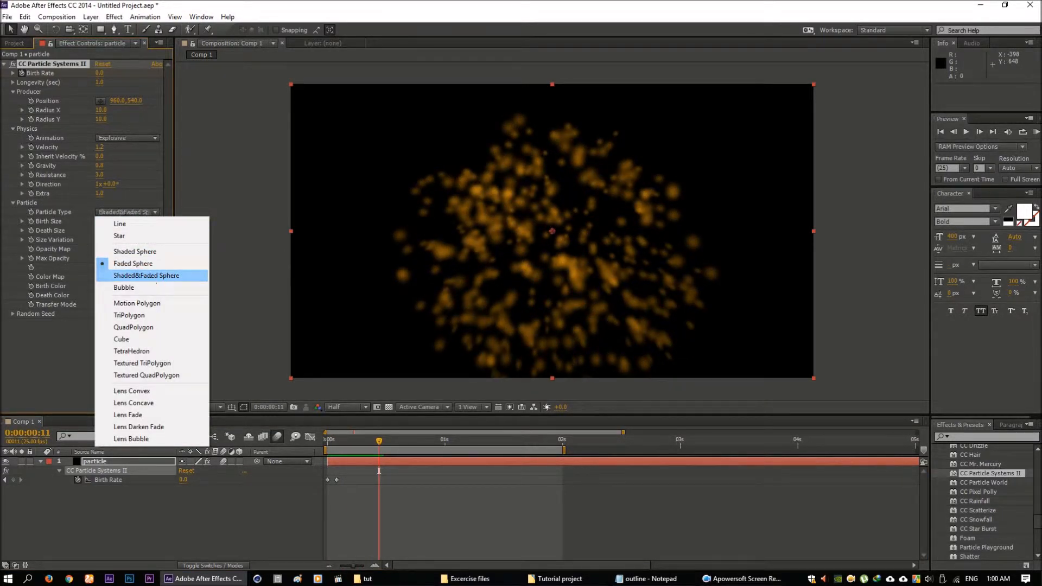
pyautogui.click(151, 277)
pyautogui.click(119, 213)
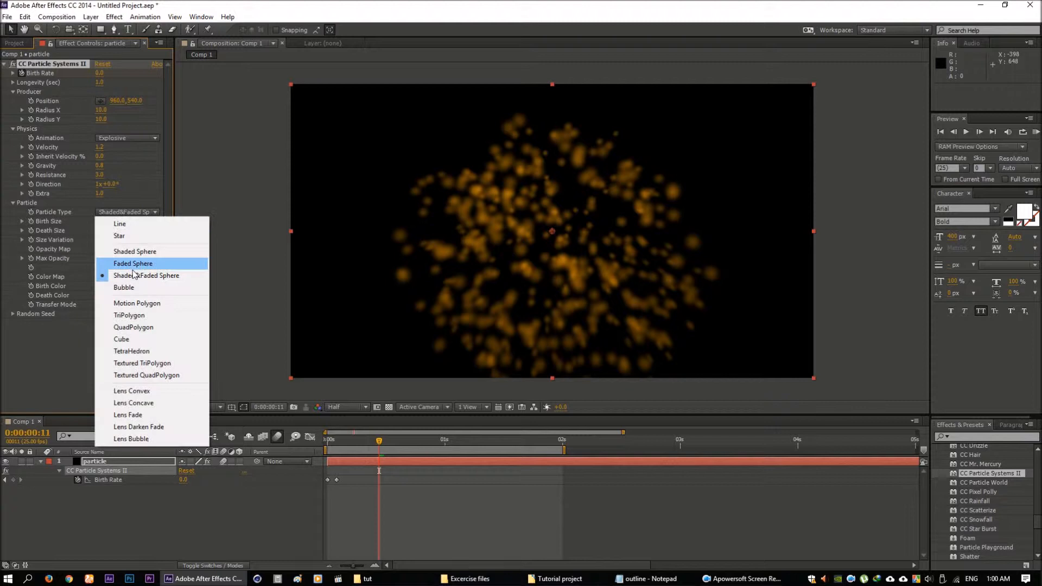
pyautogui.click(136, 252)
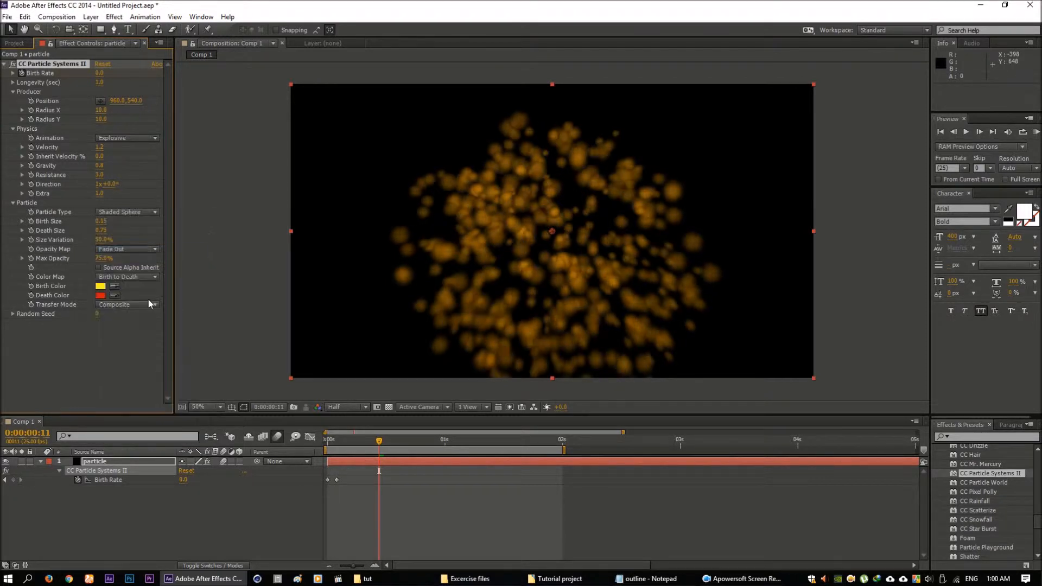
pyautogui.click(115, 212)
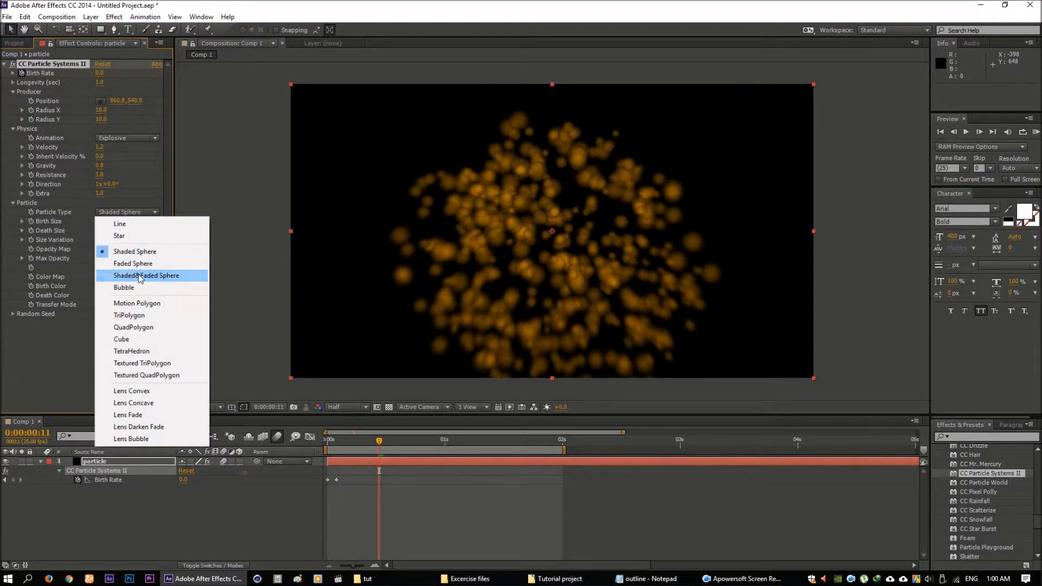
pyautogui.click(171, 277)
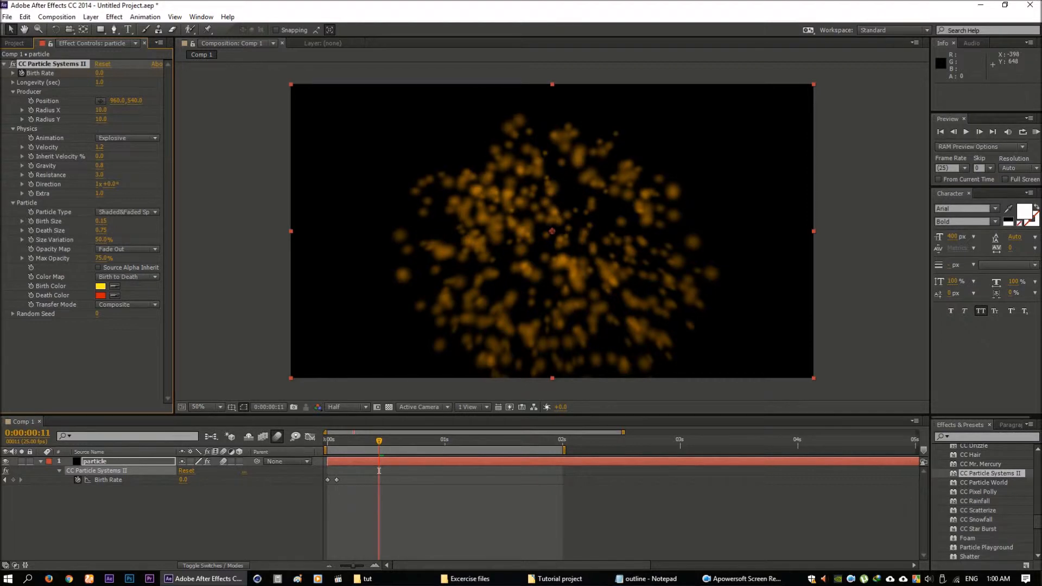
# - Set the particles' Birth Size to 0.20 and Death Size to 0.50
pyautogui.click(100, 221)
pyautogui.write('0.29')
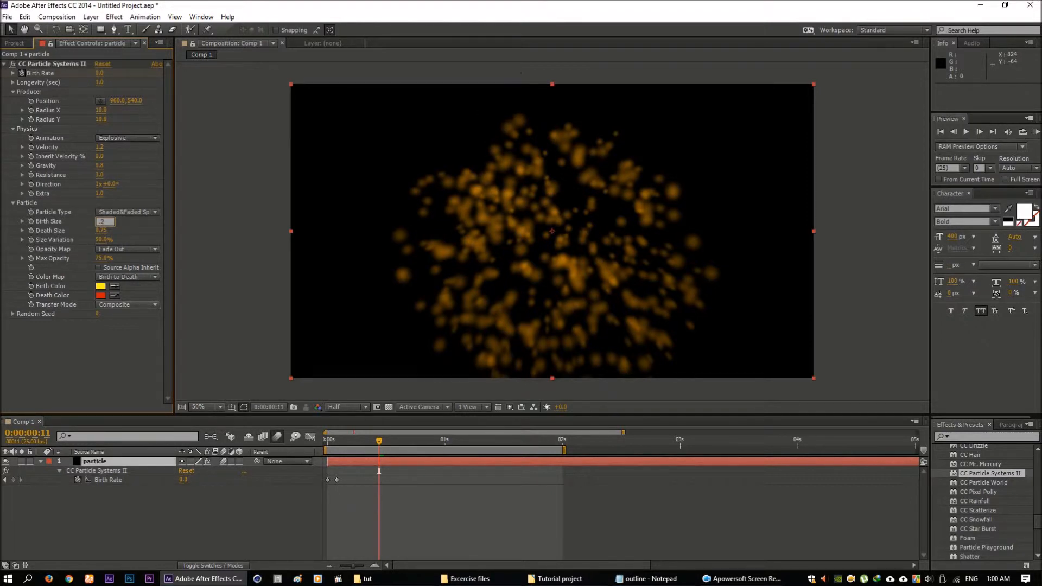
pyautogui.press('Return')
pyautogui.click(101, 230)
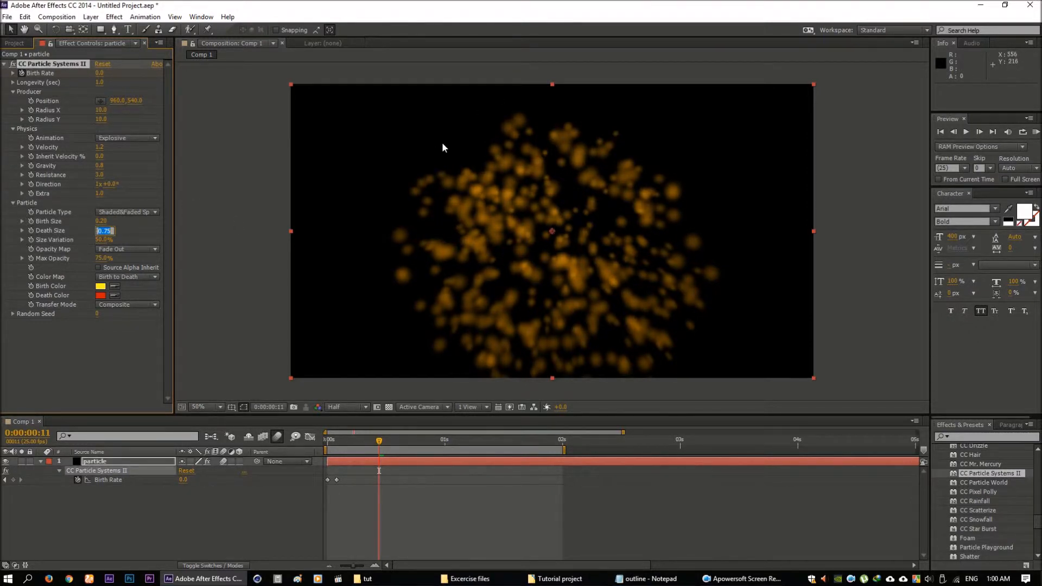
pyautogui.write('.')
pyautogui.press('Return')
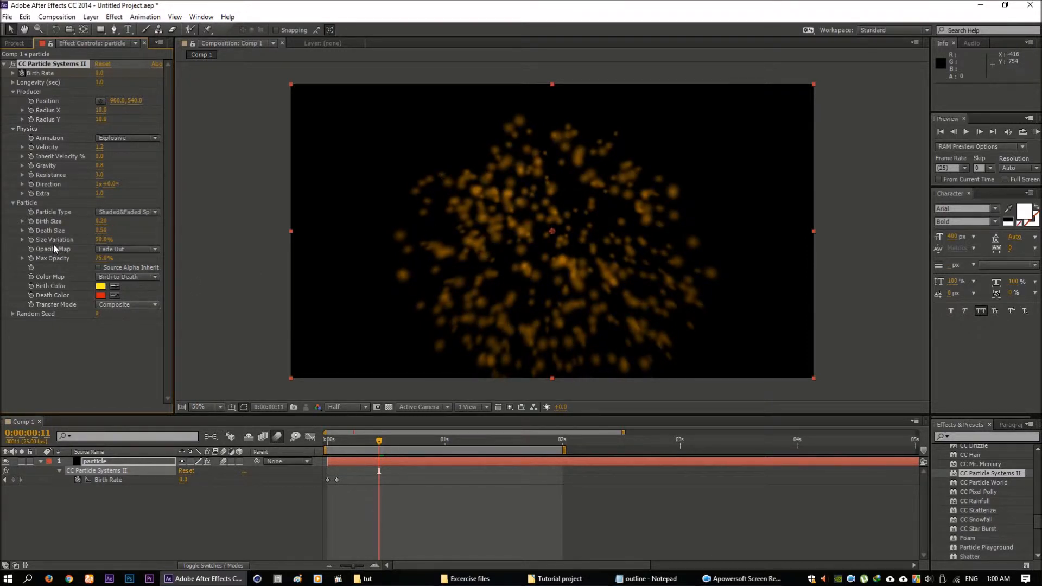
# - Set the particles' Size Variation to 70% and Max Opacity to 100%, and check the burst at frame 7
pyautogui.click(102, 240)
pyautogui.write('70')
pyautogui.press('Return')
pyautogui.moveTo(102, 260); pyautogui.dragTo(365, 257)
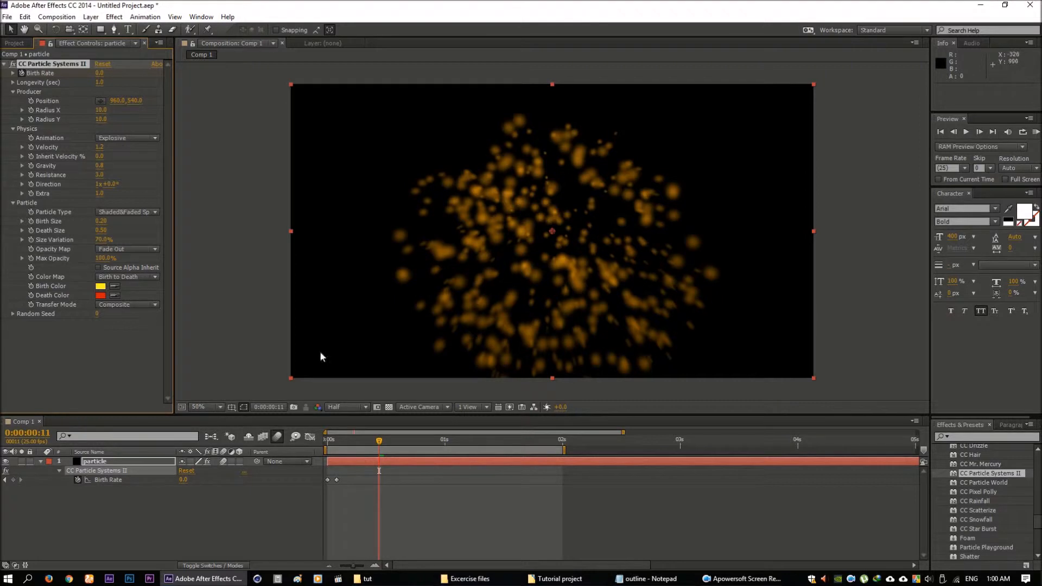
pyautogui.moveTo(372, 442); pyautogui.dragTo(360, 442)
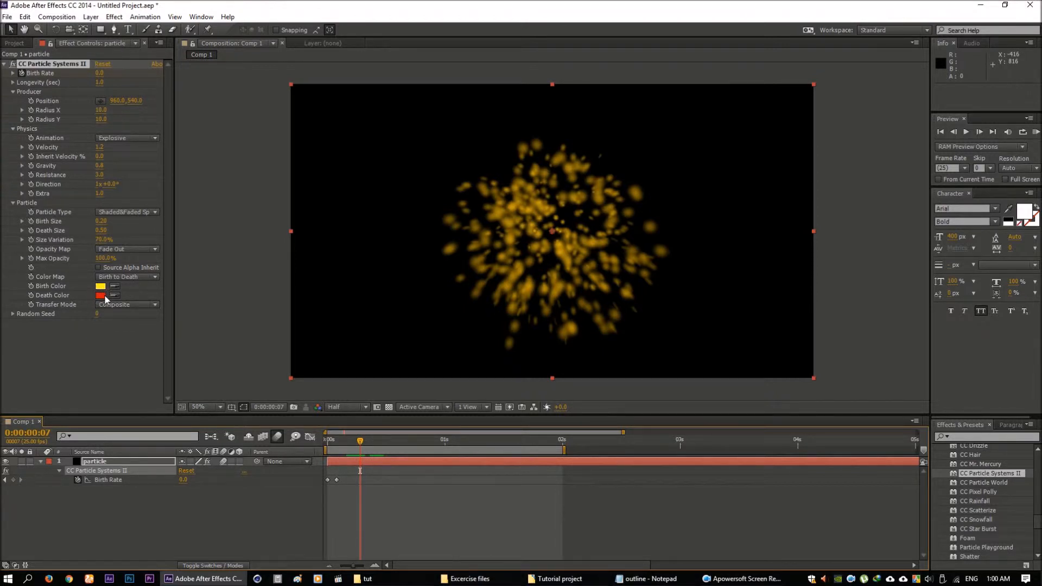
# - Try the Origin to Death color map, then switch to Birth to Origin and scrub the burst, stopping at frame 4
pyautogui.click(125, 279)
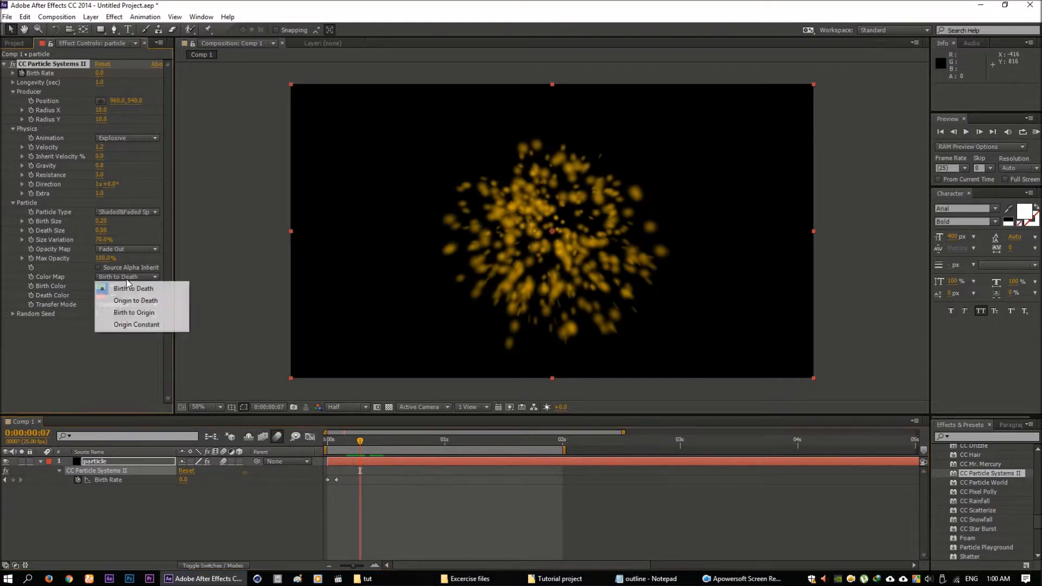
pyautogui.click(146, 303)
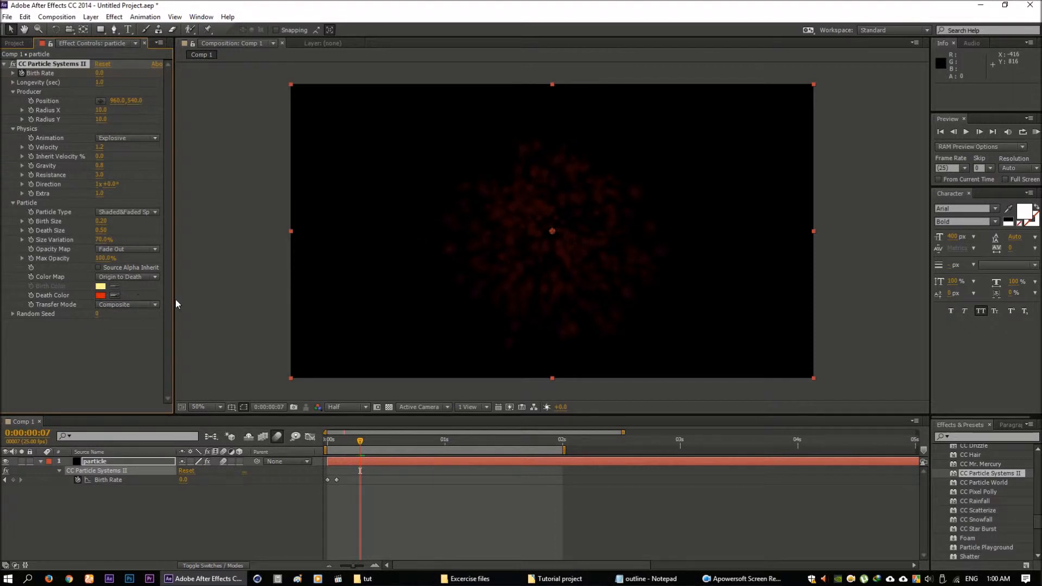
pyautogui.moveTo(360, 441)
pyautogui.mouseDown()
pyautogui.moveTo(329, 441)
pyautogui.moveTo(364, 442)
pyautogui.mouseUp()
pyautogui.click(136, 278)
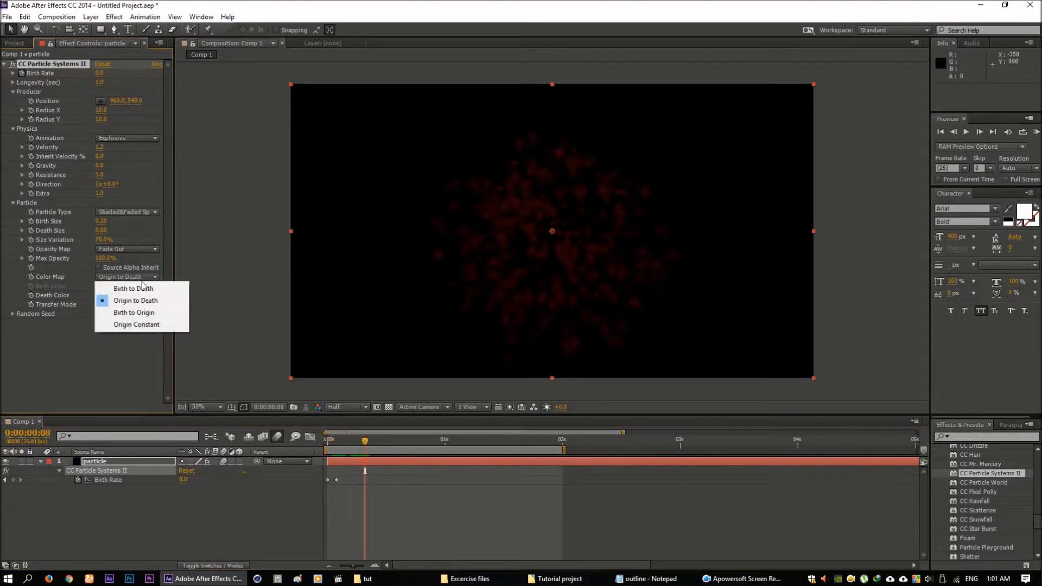
pyautogui.click(141, 315)
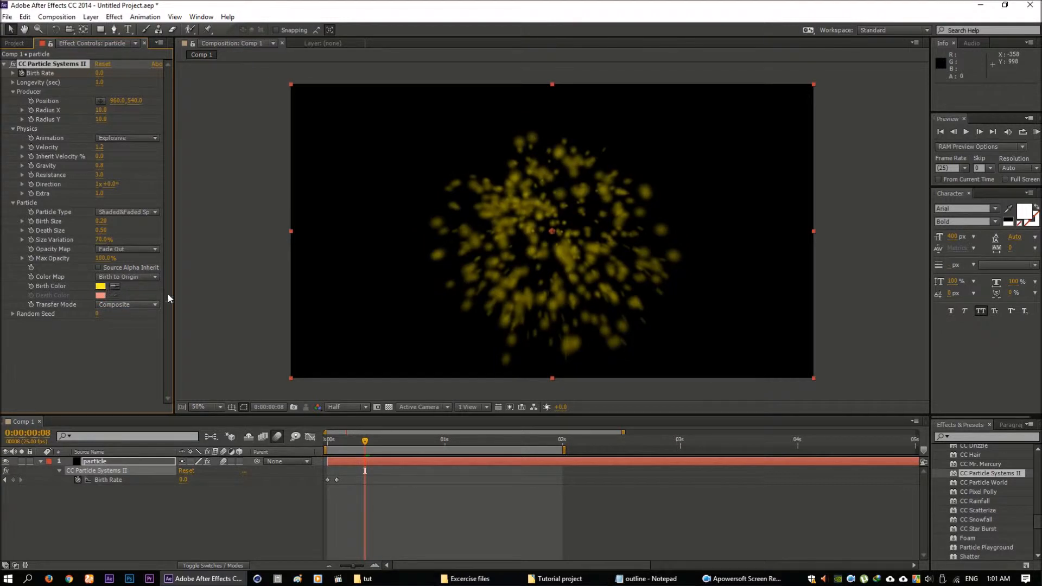
pyautogui.moveTo(362, 442); pyautogui.dragTo(393, 441)
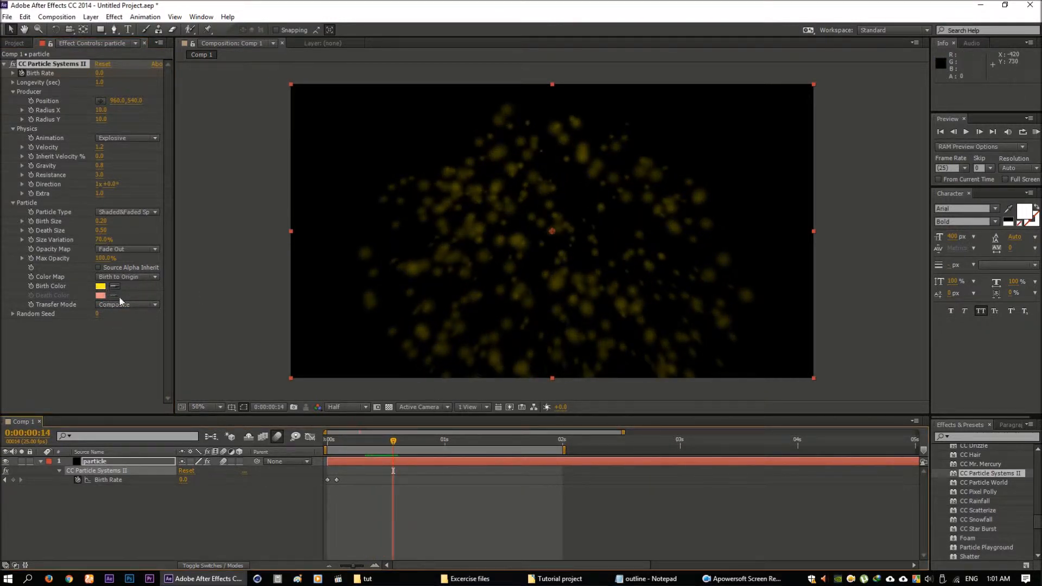
pyautogui.moveTo(368, 442); pyautogui.dragTo(347, 442)
# - Change the particles' Birth Color to a bright blue
pyautogui.click(99, 287)
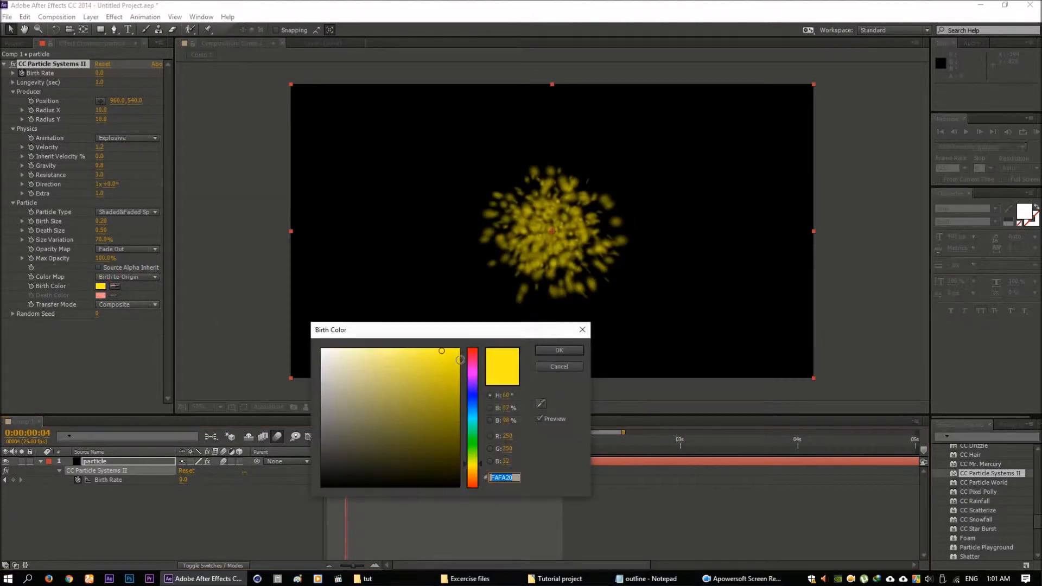
pyautogui.click(474, 412)
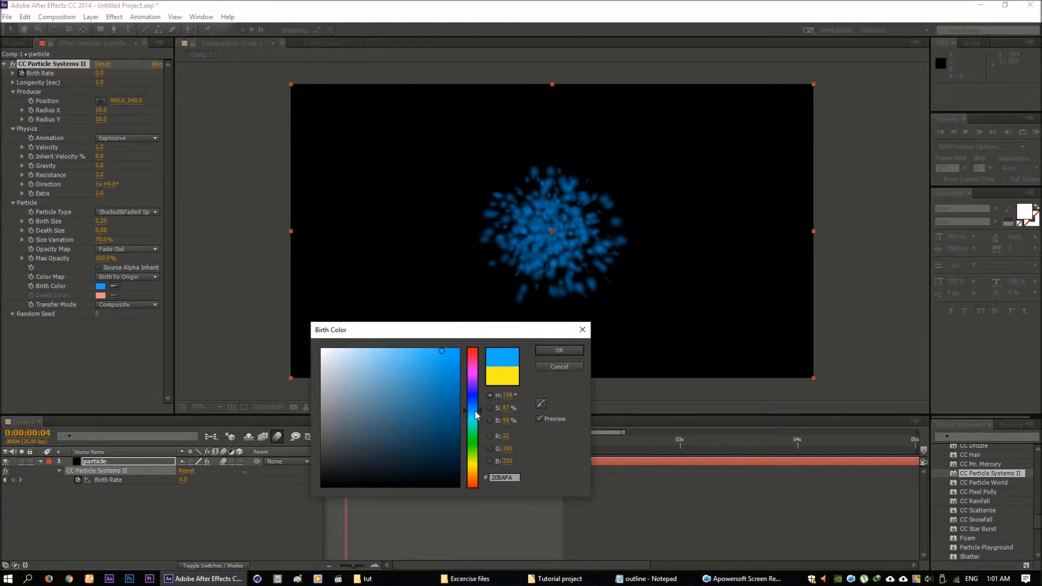
pyautogui.moveTo(475, 412); pyautogui.dragTo(475, 410)
pyautogui.click(559, 351)
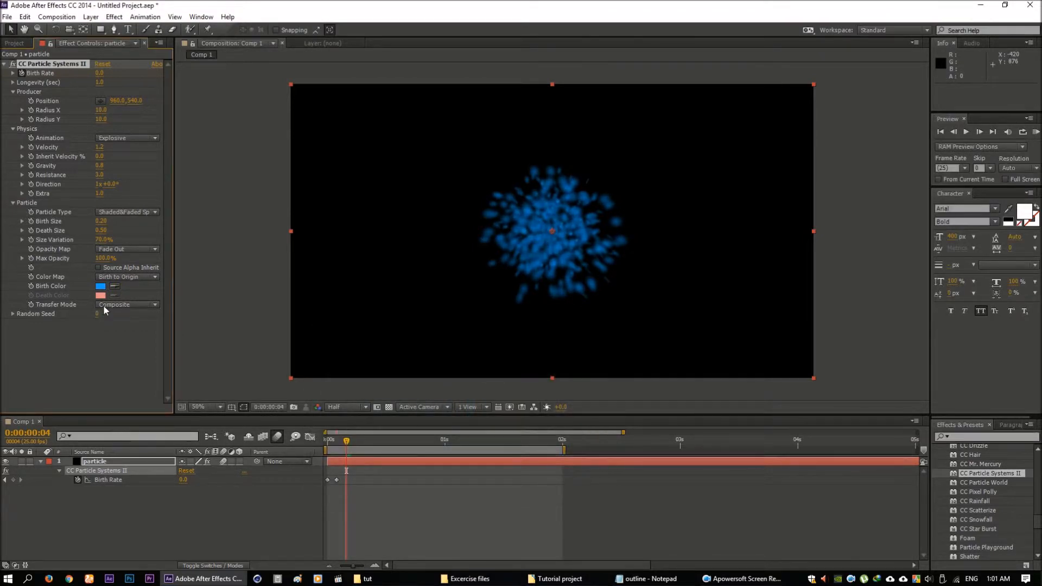
# - Set the particles' Transfer Mode to Add and preview the burst, stopping at frame 10
pyautogui.click(125, 304)
pyautogui.click(117, 334)
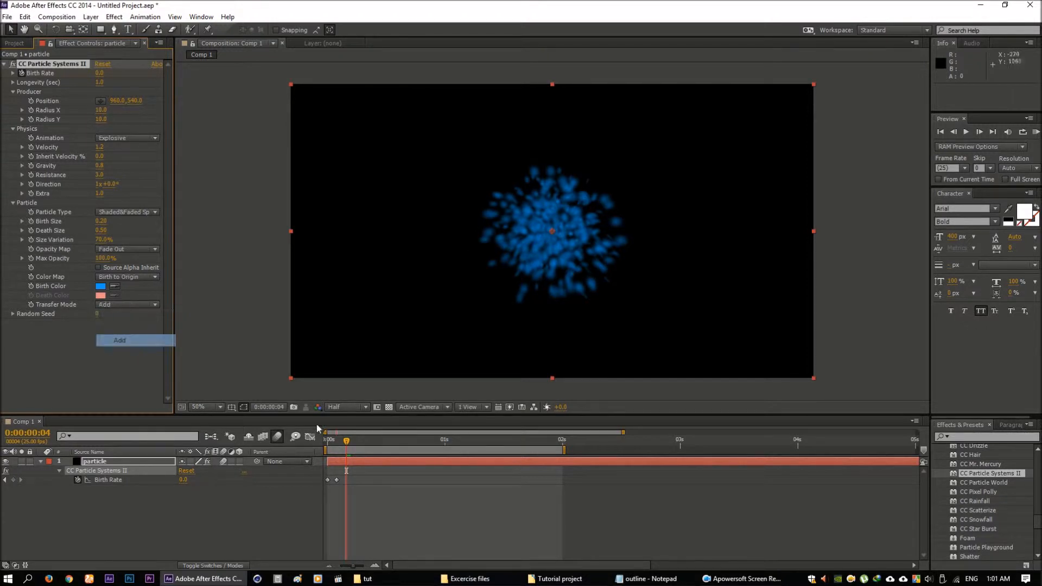
pyautogui.moveTo(347, 444); pyautogui.dragTo(367, 451)
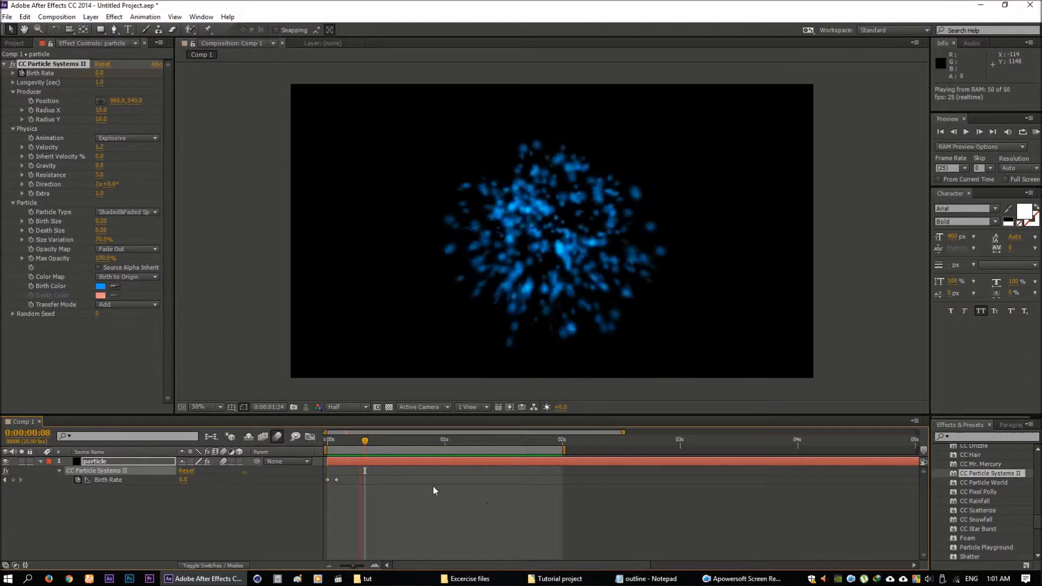
pyautogui.press('space')
pyautogui.moveTo(366, 446); pyautogui.dragTo(376, 447)
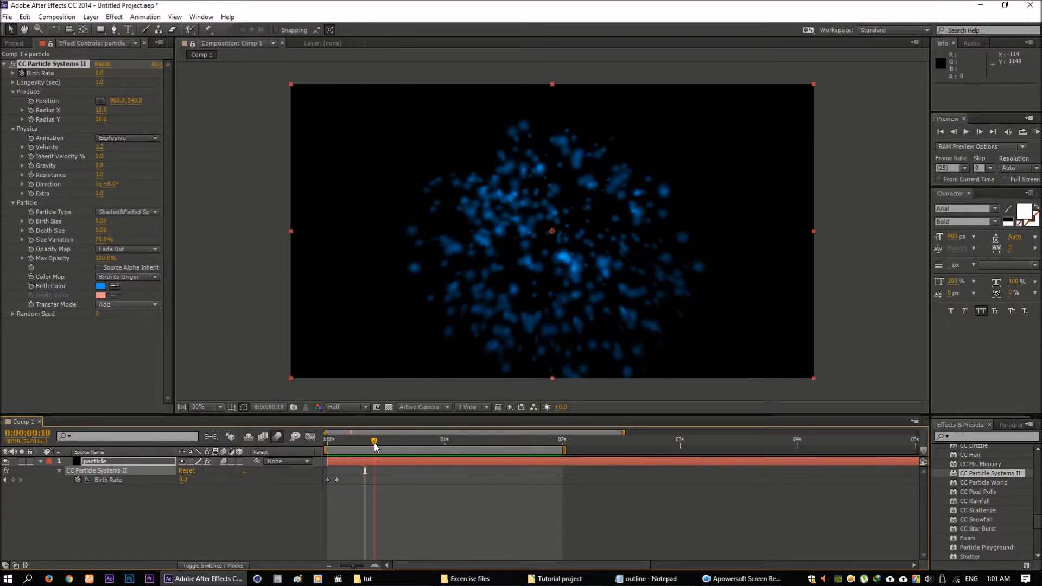
# - Find the Stylize Glow effect, apply it to the particle layer and RAM-preview the glowing burst
pyautogui.click(971, 437)
pyautogui.write('glow')
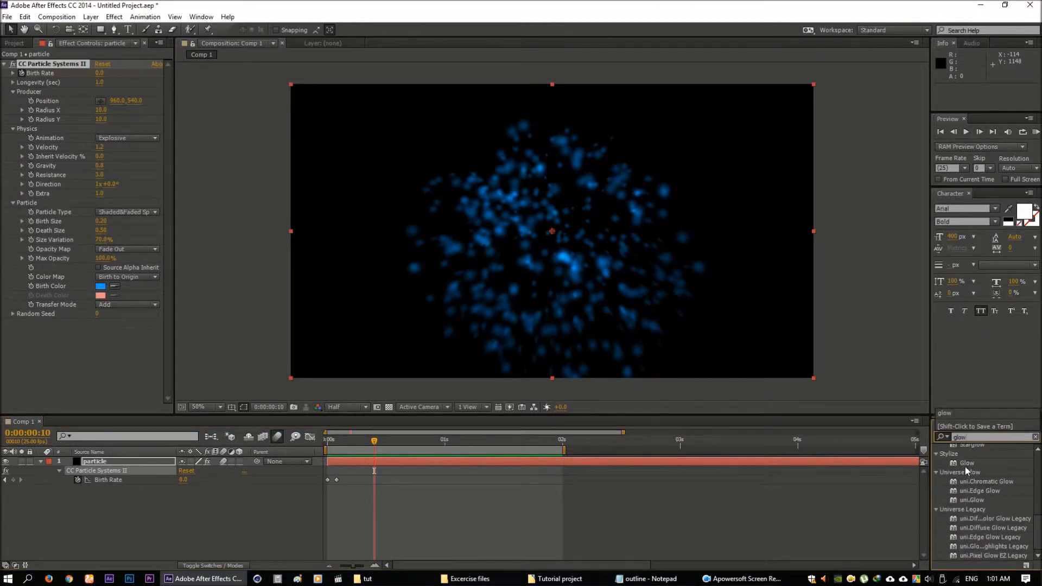
pyautogui.moveTo(966, 464); pyautogui.dragTo(145, 477)
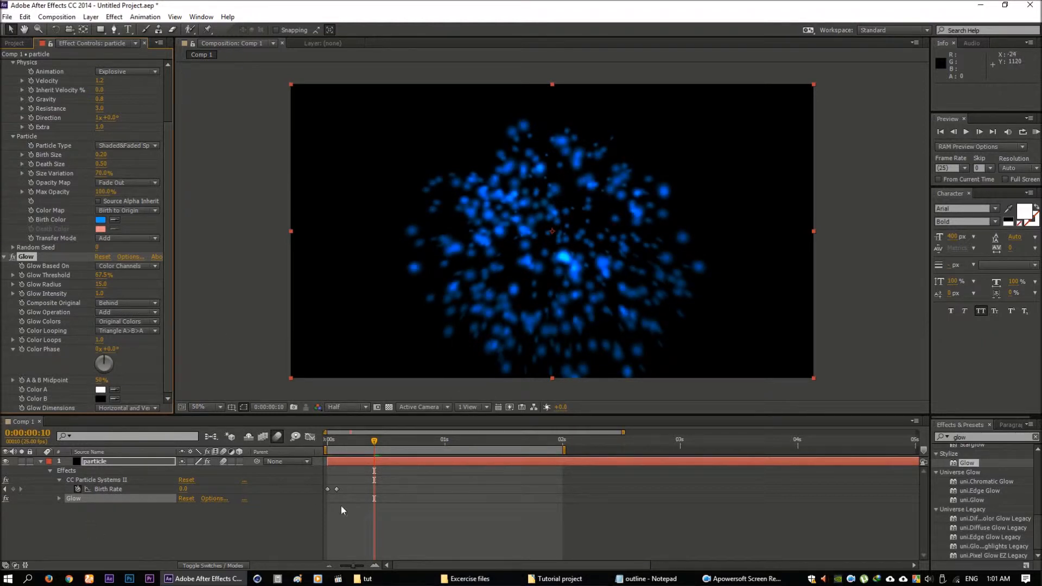
pyautogui.press('KP_0')
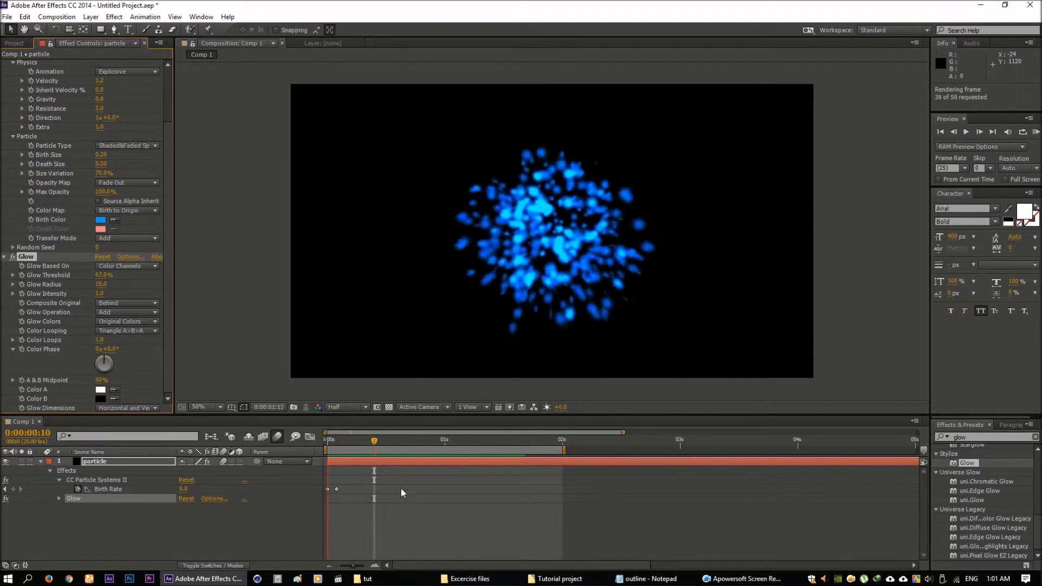
pyautogui.press('space')
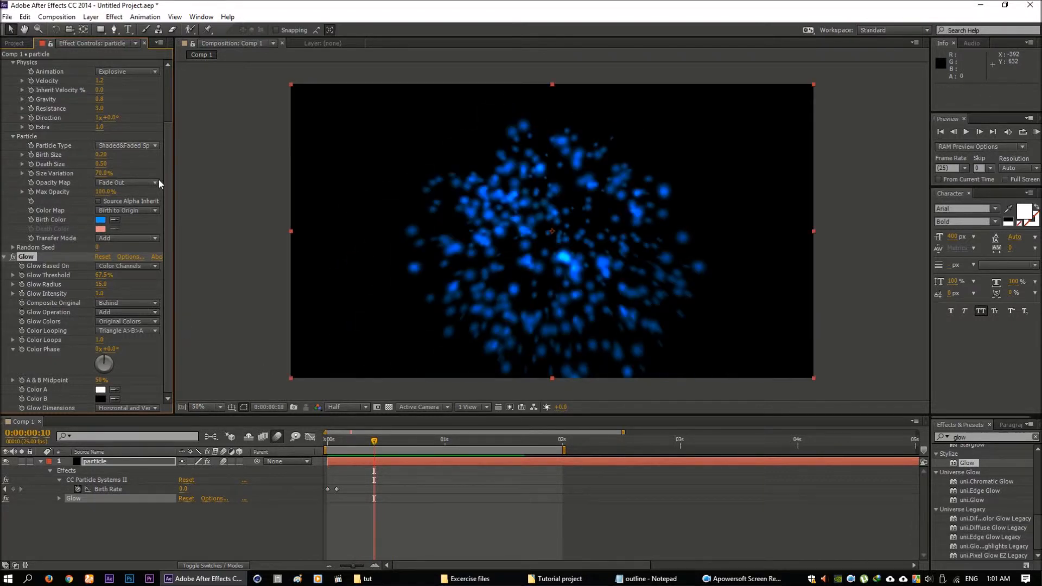
# - Change the particle type to Line and scrub through the burst to frame 18
pyautogui.scroll(3, 127, 158)
pyautogui.click(137, 214)
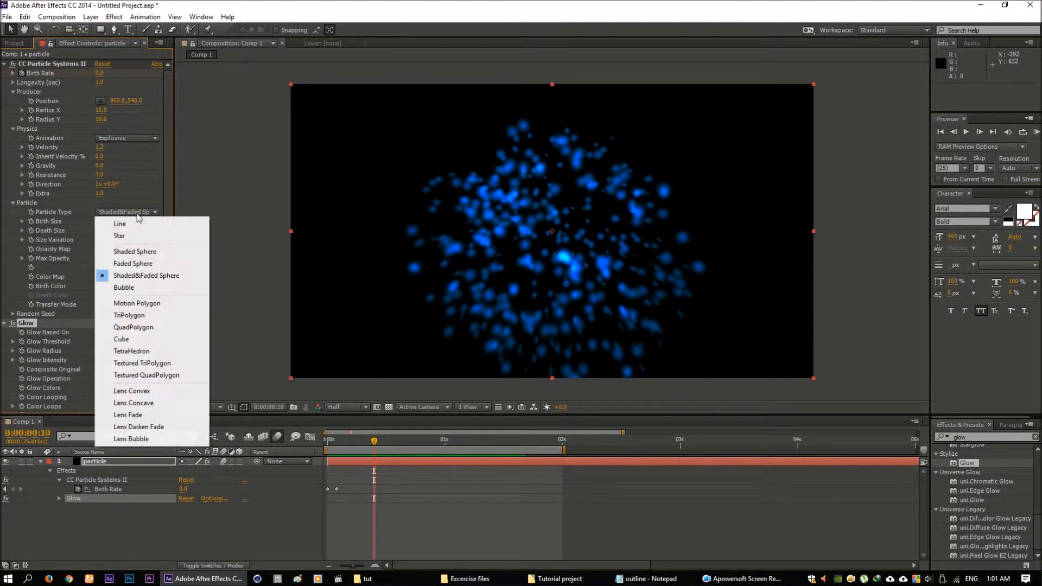
pyautogui.click(124, 220)
pyautogui.moveTo(360, 448); pyautogui.dragTo(410, 453)
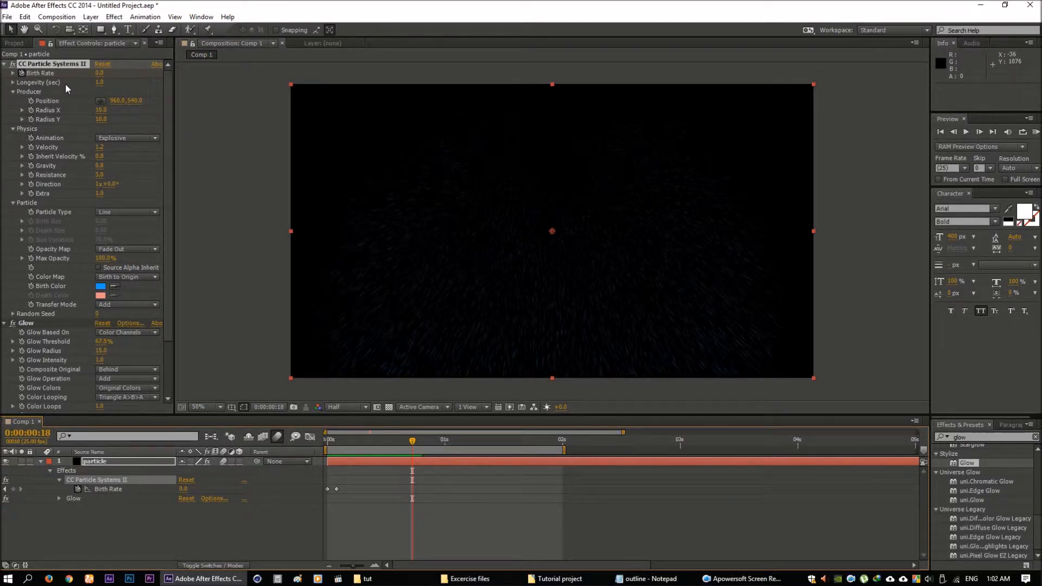
# - Delete Comp 1 from the project and create a new 10-second composition with the HDTV 1080 25 preset
pyautogui.click(15, 43)
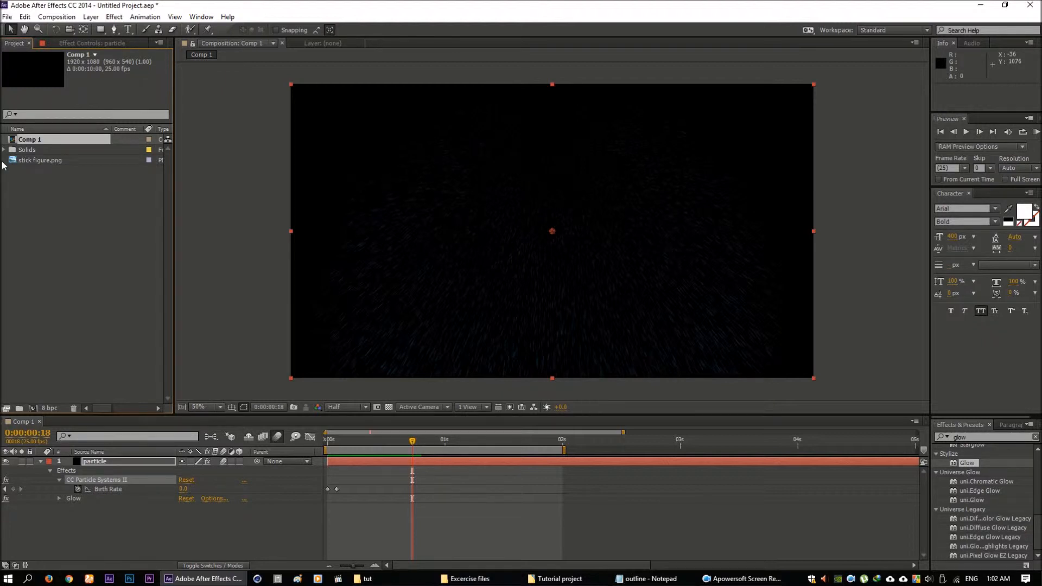
pyautogui.hotkey('ctrl', 'n')
pyautogui.press('Delete')
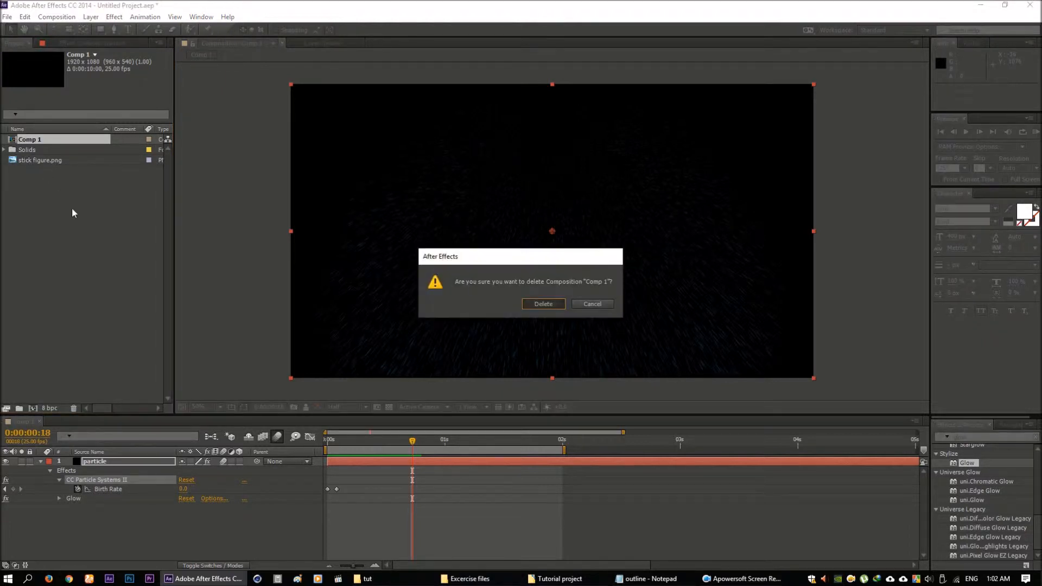
pyautogui.press('Return')
pyautogui.click(33, 408)
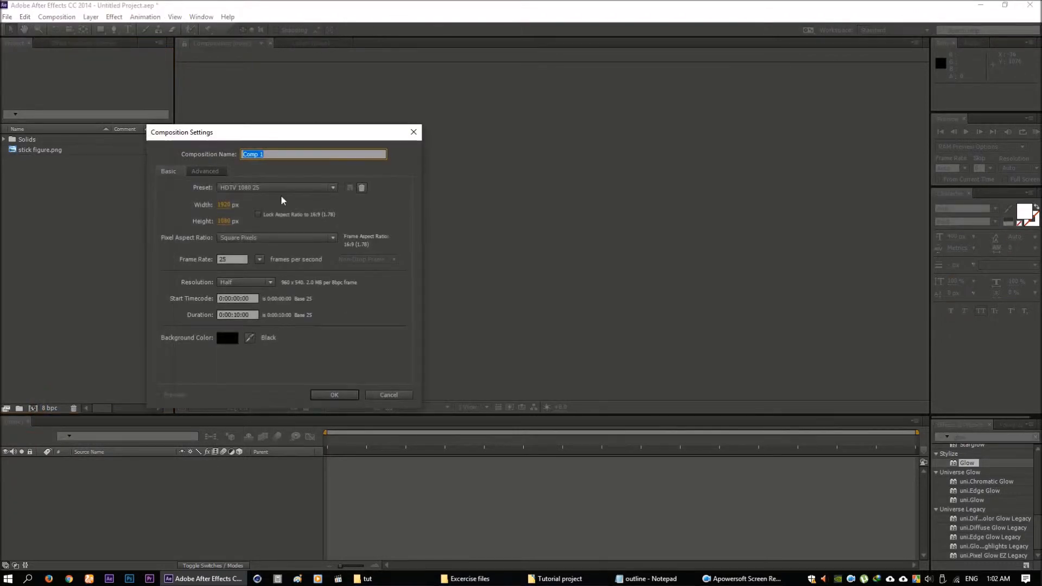
pyautogui.click(344, 395)
# - Add a white (FFFFFF) 1920 × 1080 solid layer to the new composition
pyautogui.rightClick(102, 489)
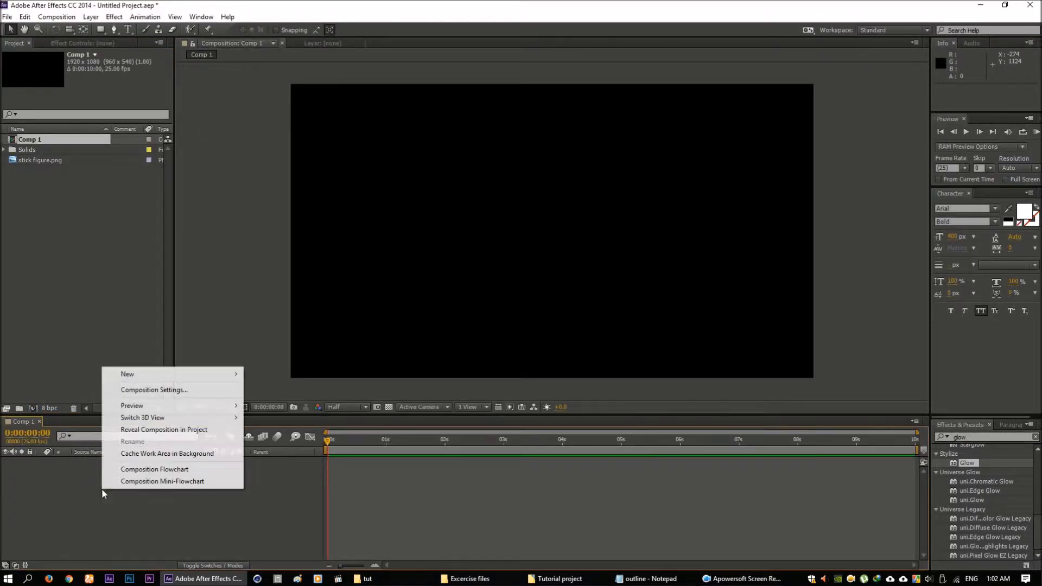
pyautogui.moveTo(126, 374)
pyautogui.click(275, 399)
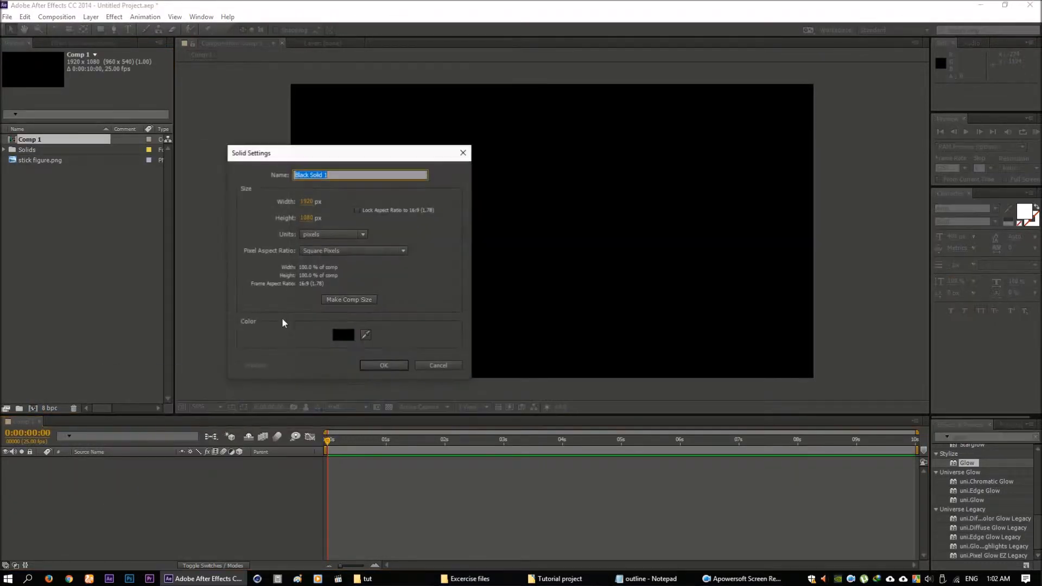
pyautogui.click(345, 341)
pyautogui.moveTo(397, 384); pyautogui.dragTo(204, 291)
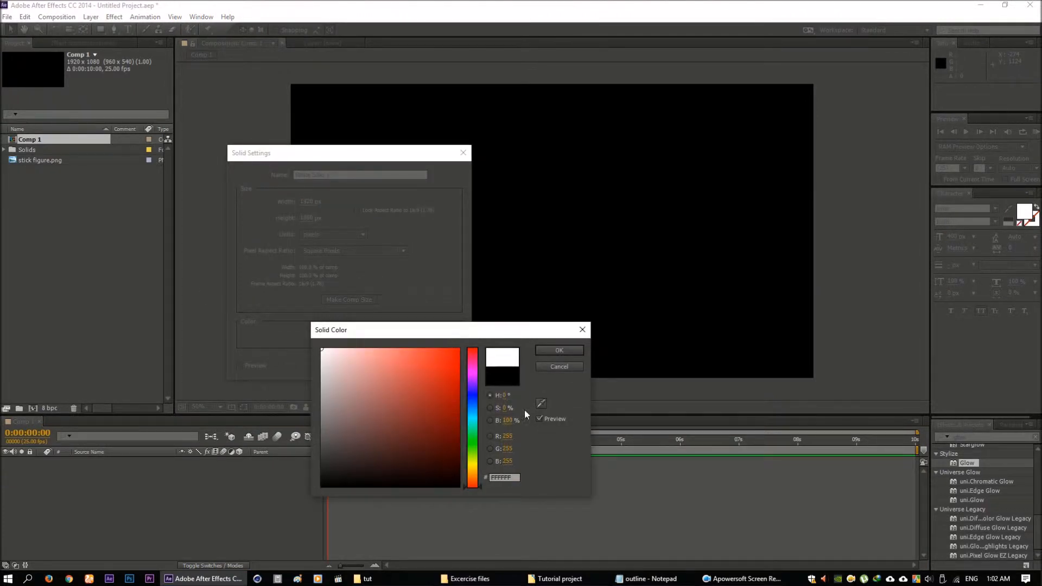
pyautogui.click(559, 351)
pyautogui.click(385, 365)
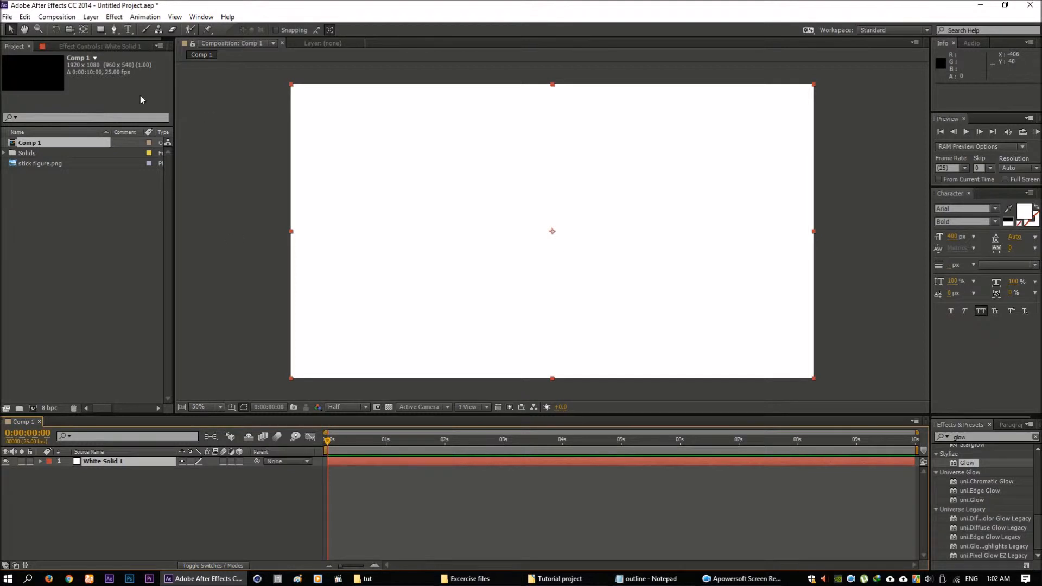
# - Activate the Brush tool and open the white solid in its own layer view for painting
pyautogui.click(146, 29)
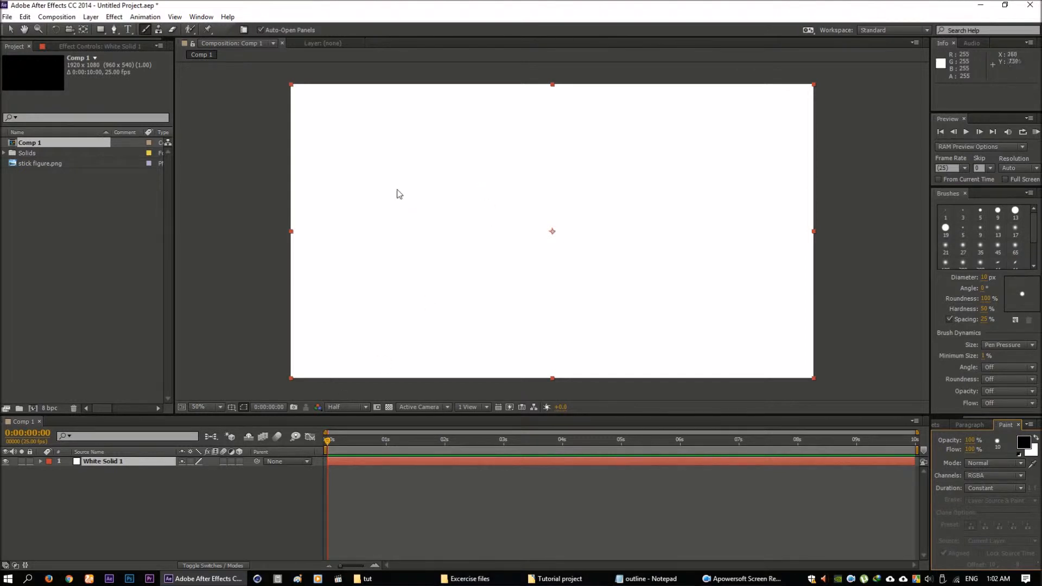
pyautogui.click(429, 190)
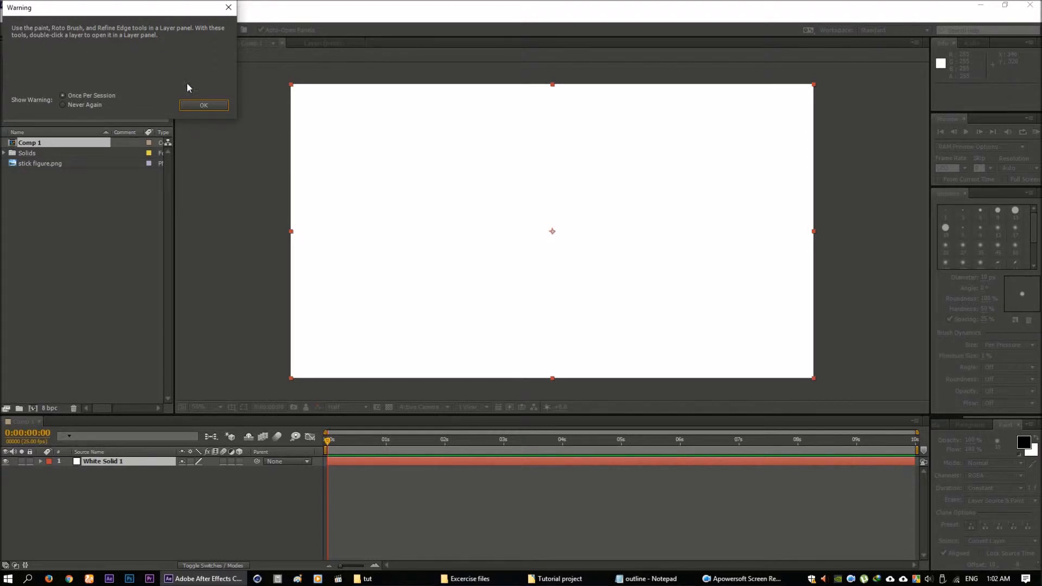
pyautogui.click(203, 105)
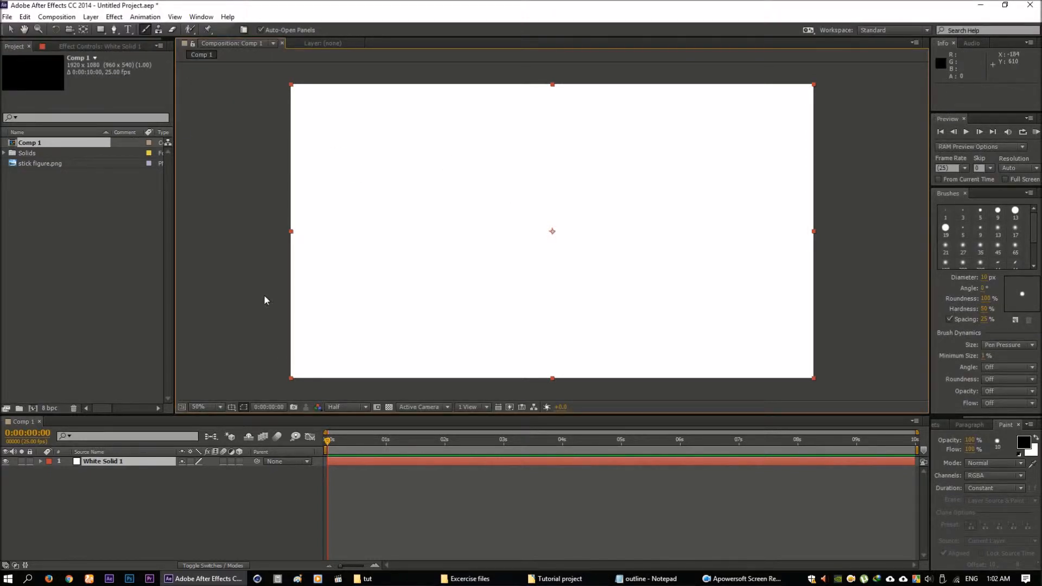
pyautogui.doubleClick(111, 463)
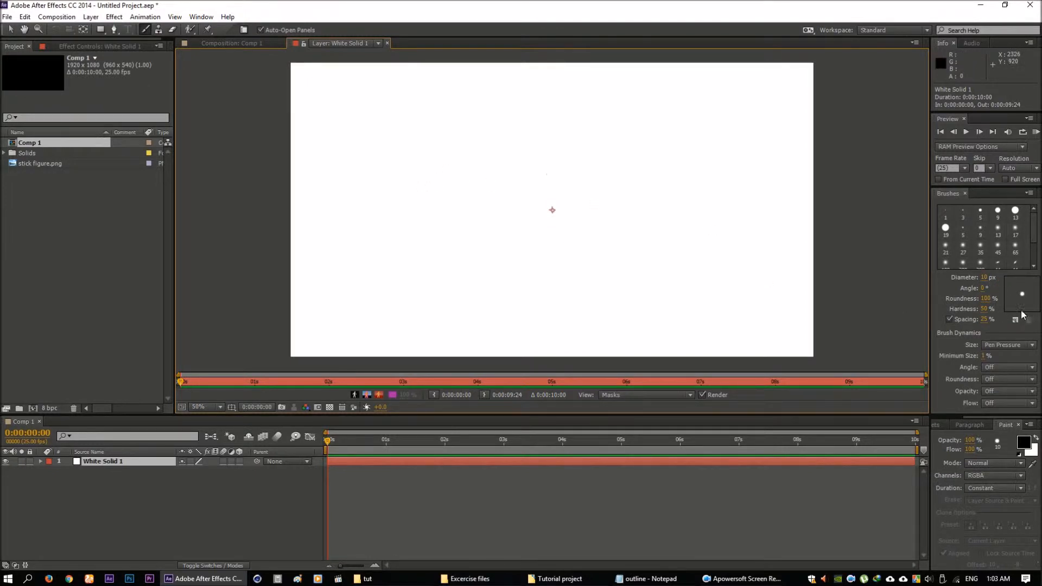
# - Set the brush diameter to 47 px, paint a wavy black stroke across the white solid and return to the composition
pyautogui.moveTo(984, 277); pyautogui.dragTo(1005, 277)
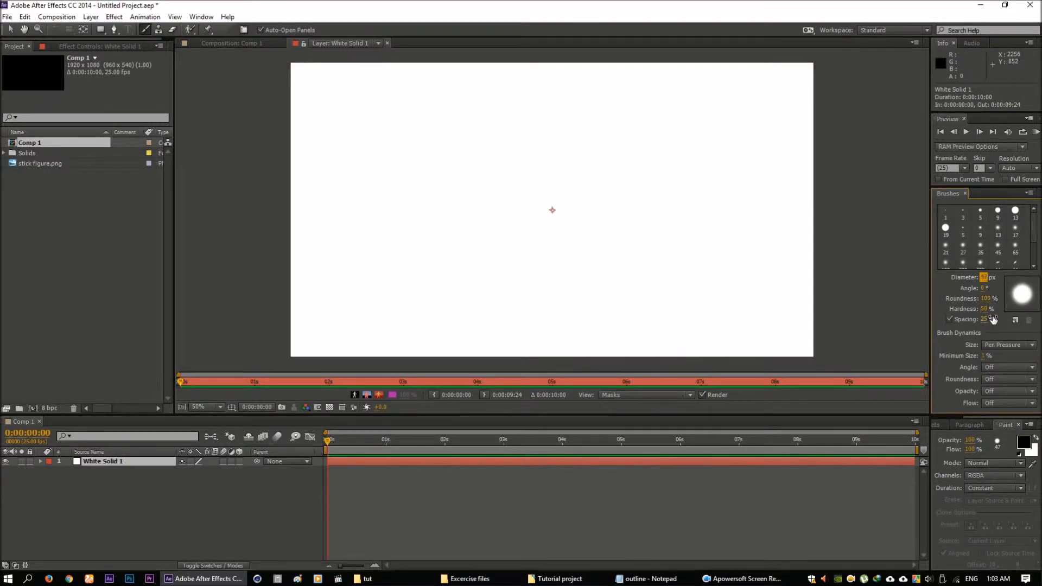
pyautogui.moveTo(356, 213)
pyautogui.mouseDown()
pyautogui.moveTo(377, 195)
pyautogui.moveTo(411, 189)
pyautogui.moveTo(517, 228)
pyautogui.moveTo(592, 183)
pyautogui.moveTo(722, 247)
pyautogui.moveTo(750, 152)
pyautogui.moveTo(760, 133)
pyautogui.mouseUp()
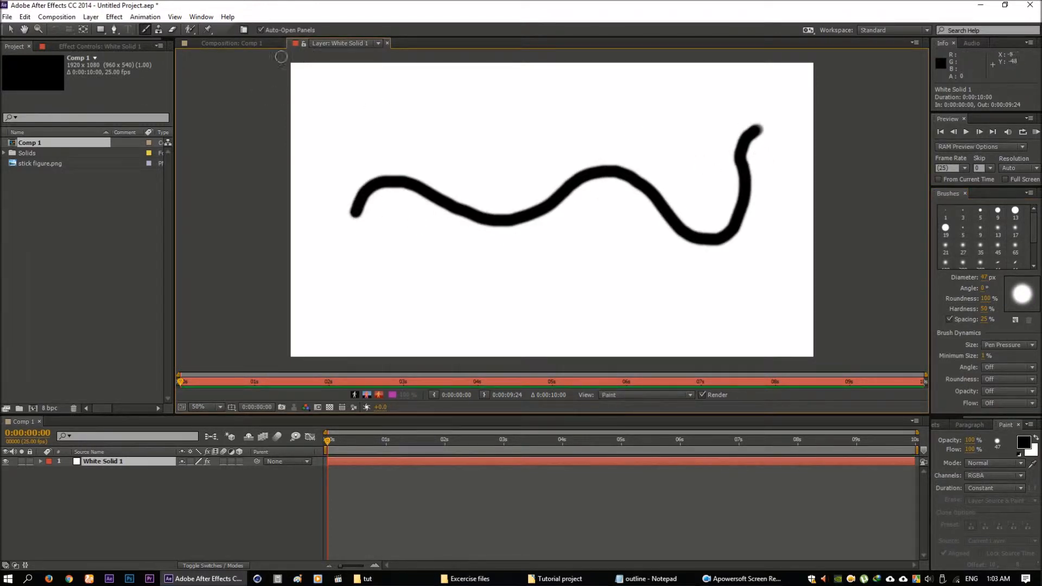
pyautogui.click(236, 43)
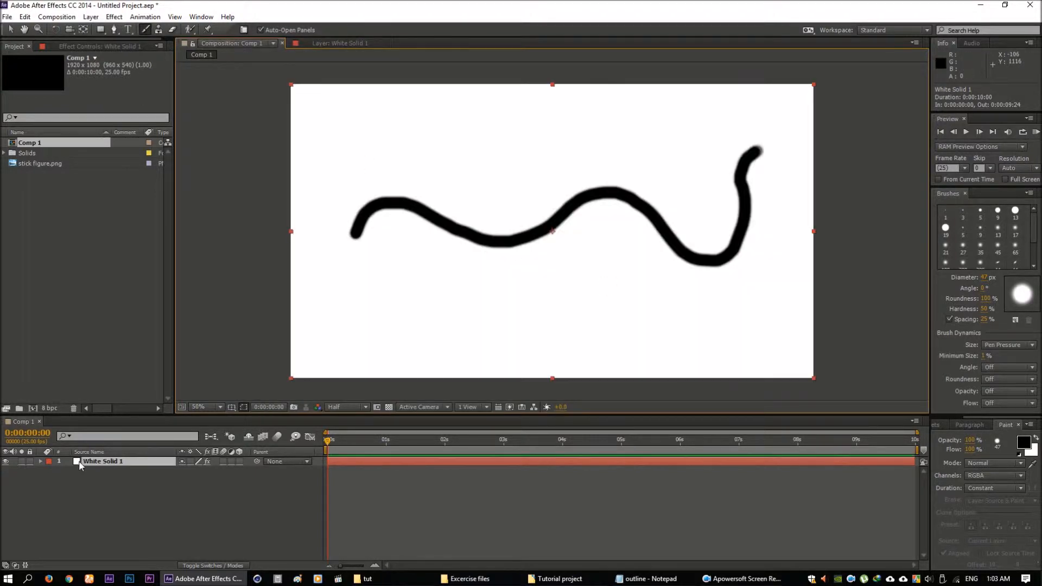
# - Expand the Paint effect's Brush 1 stroke options on the white solid and set the stroke diameter to 45
pyautogui.click(41, 461)
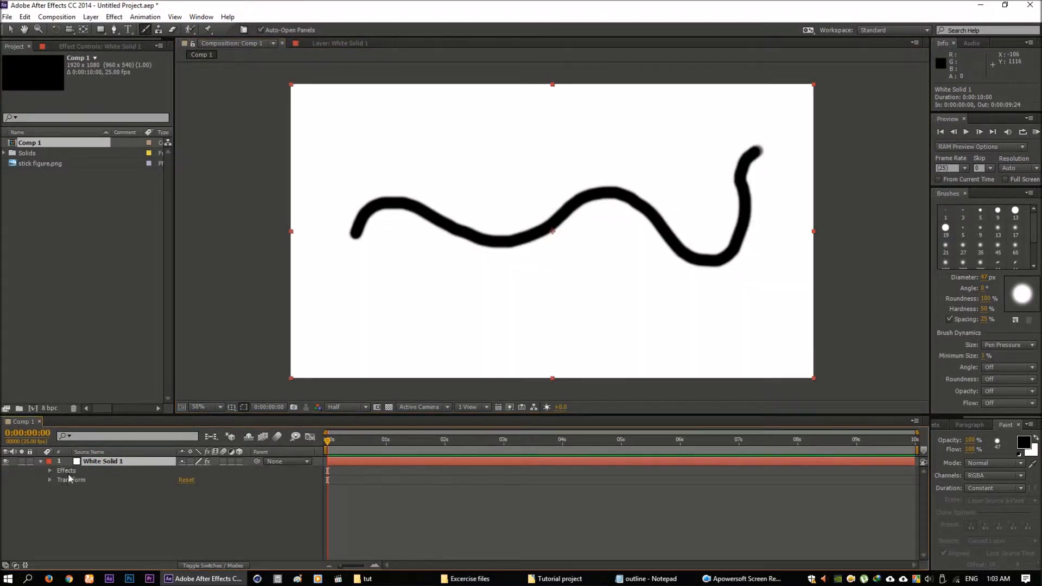
pyautogui.click(50, 471)
pyautogui.click(60, 479)
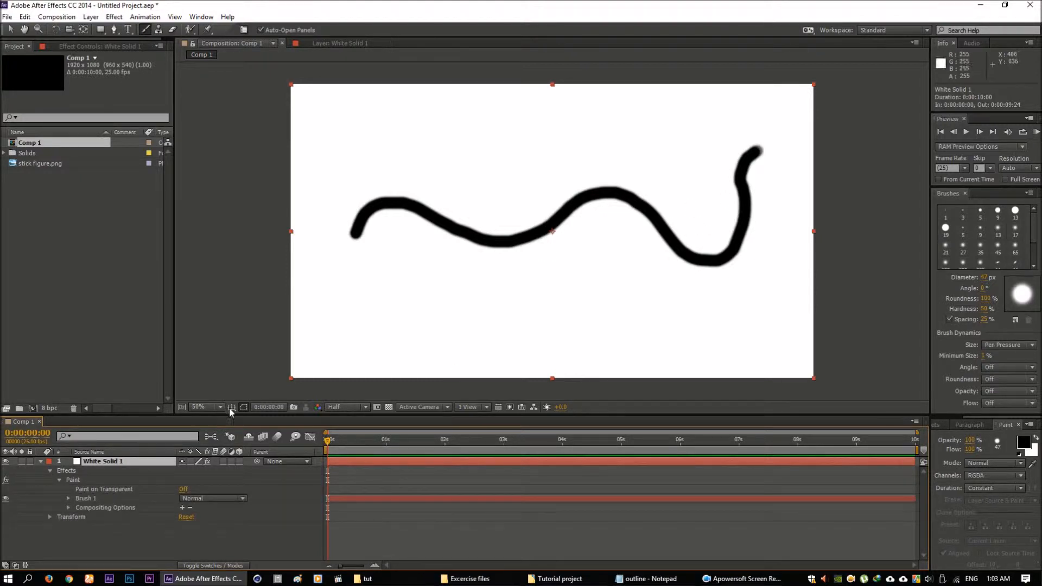
pyautogui.click(68, 498)
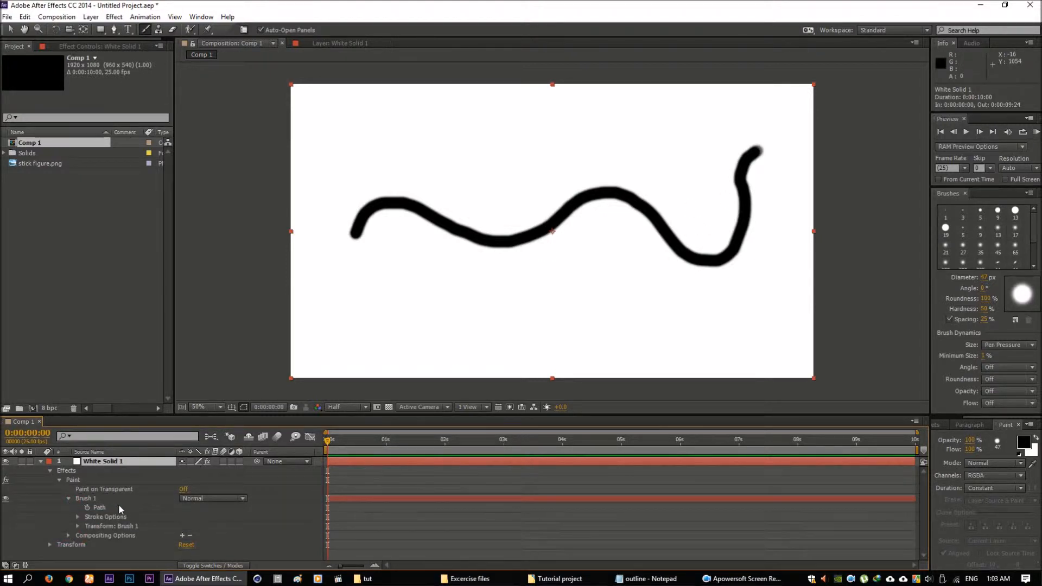
pyautogui.click(77, 517)
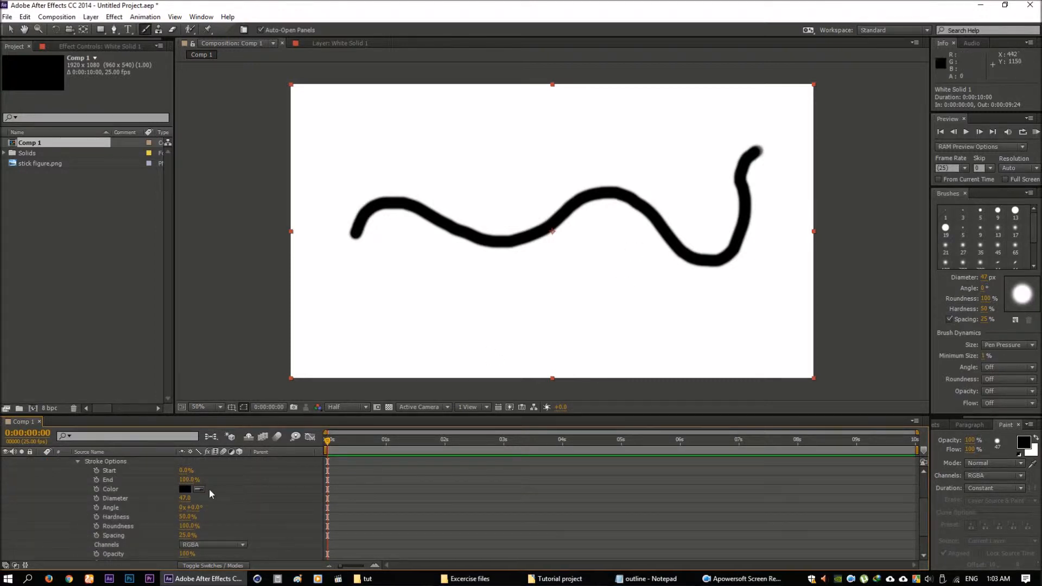
pyautogui.moveTo(191, 484)
pyautogui.mouseDown()
pyautogui.moveTo(146, 492)
pyautogui.moveTo(199, 489)
pyautogui.moveTo(206, 498)
pyautogui.moveTo(174, 508)
pyautogui.moveTo(212, 519)
pyautogui.mouseUp()
pyautogui.hotkey('ctrl', 'z')
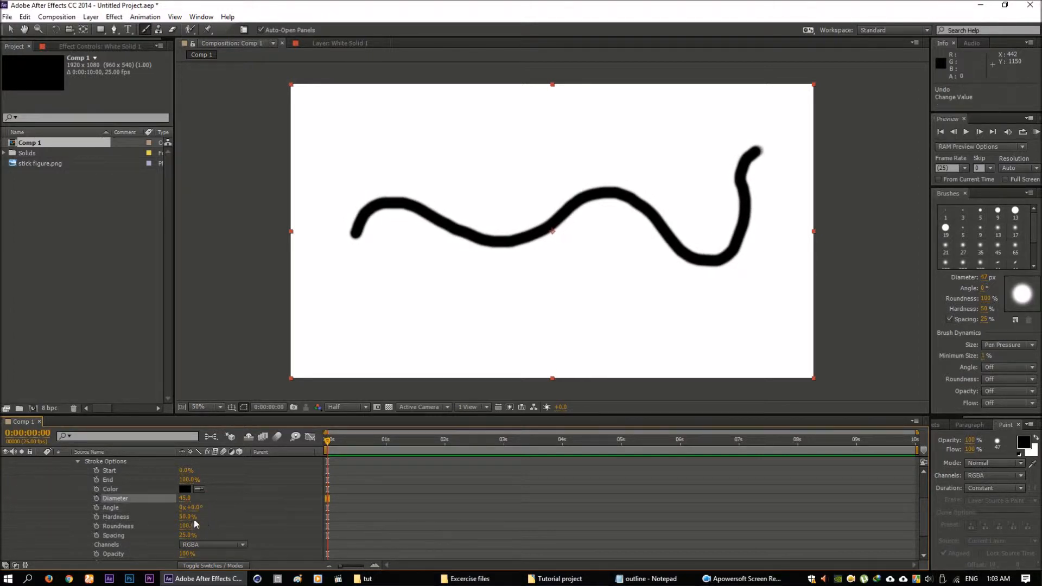
# - Raise the wavy stroke's hardness to 100%, checking its edges up close
pyautogui.moveTo(188, 516)
pyautogui.mouseDown()
pyautogui.moveTo(213, 516)
pyautogui.moveTo(195, 517)
pyautogui.mouseUp()
pyautogui.scroll(1, 471, 243)
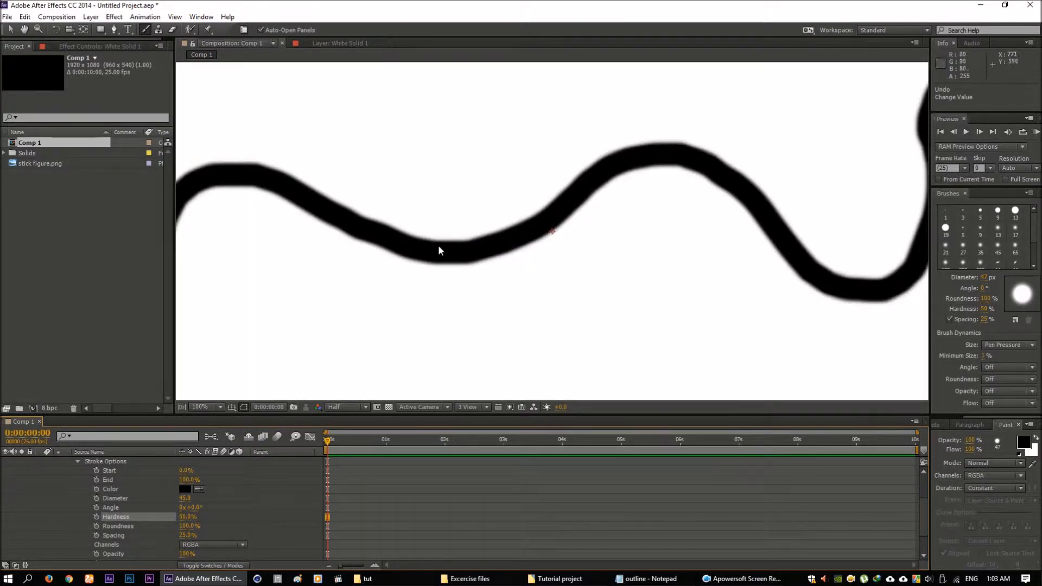
pyautogui.moveTo(189, 522); pyautogui.dragTo(277, 519)
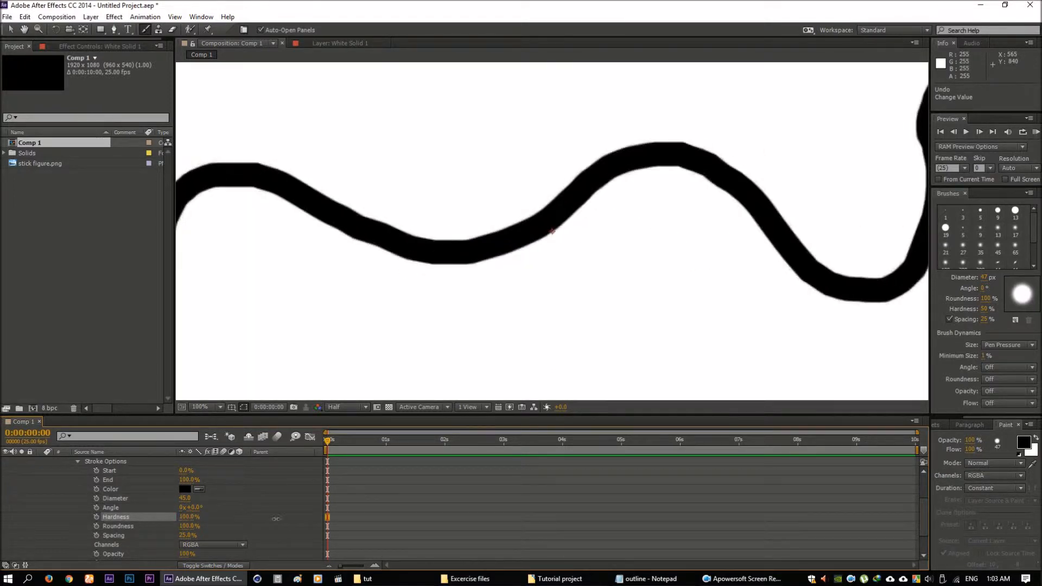
pyautogui.scroll(-1, 394, 265)
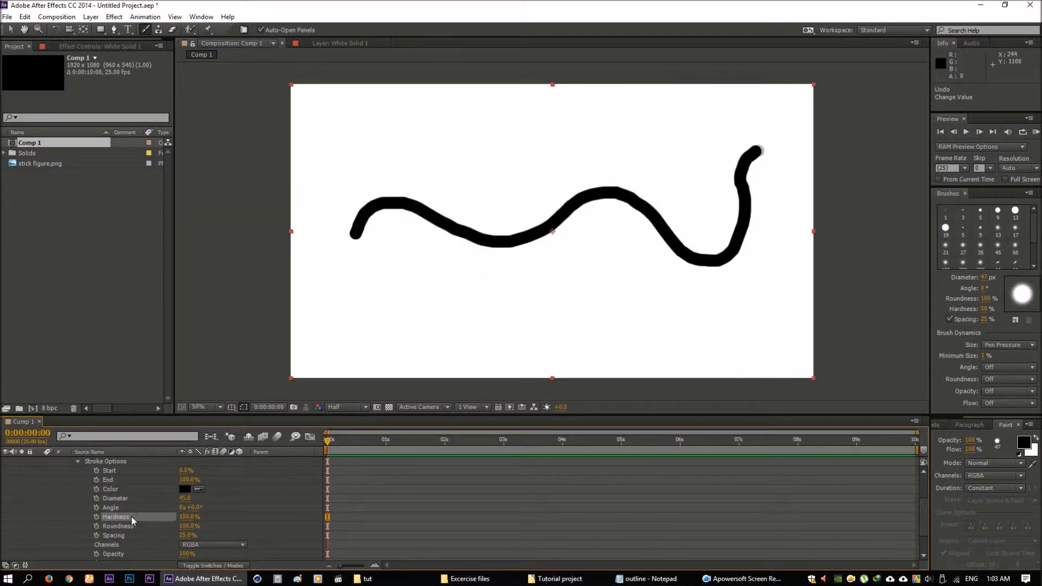
# - Try a stroke roundness of 0% on the wavy line, then restore it to 100%
pyautogui.moveTo(193, 528)
pyautogui.mouseDown()
pyautogui.moveTo(202, 528)
pyautogui.moveTo(163, 533)
pyautogui.mouseUp()
pyautogui.scroll(1, 590, 225)
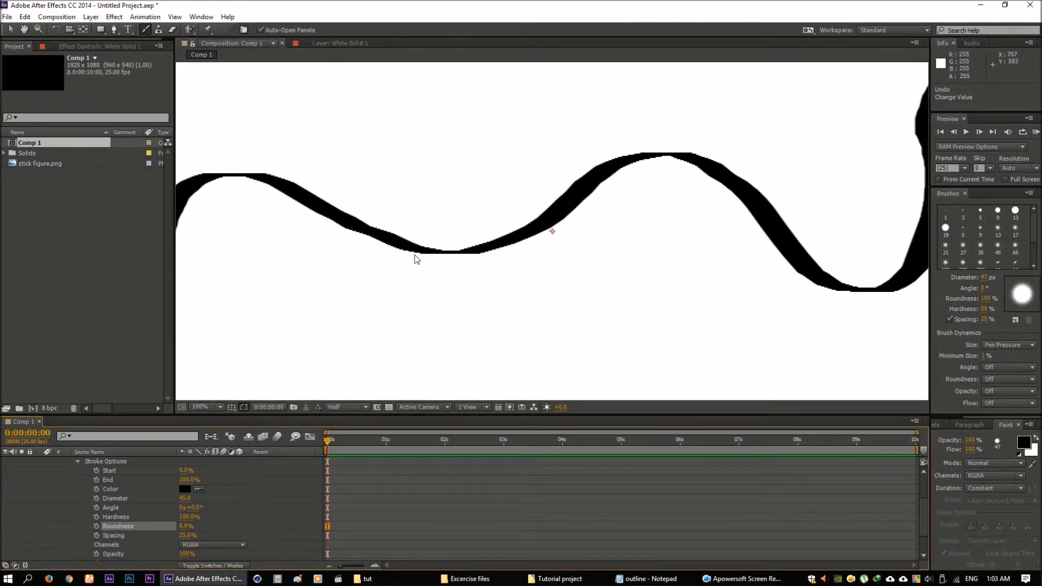
pyautogui.moveTo(187, 526); pyautogui.dragTo(282, 526)
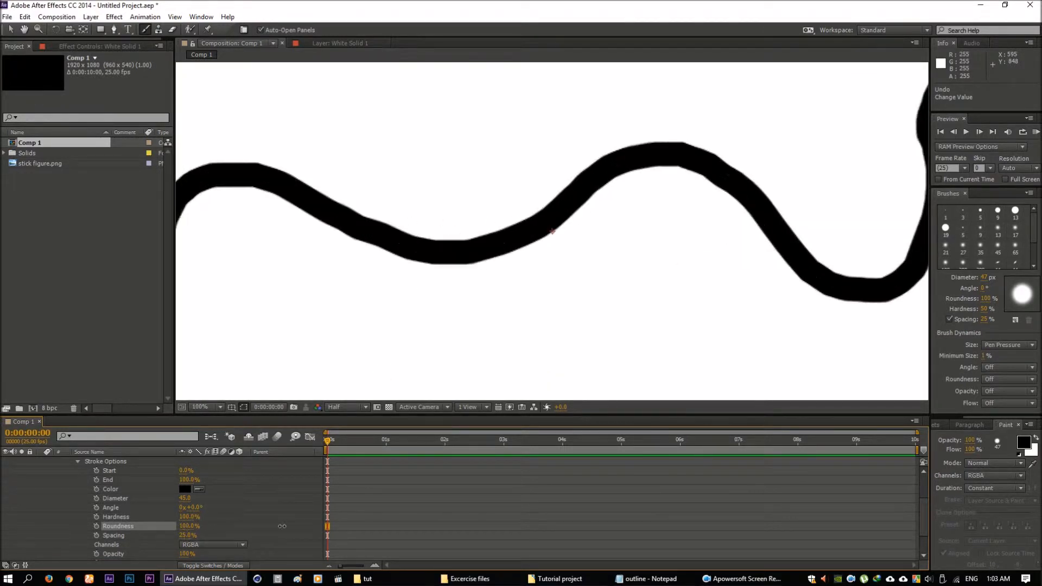
pyautogui.scroll(-1, 470, 289)
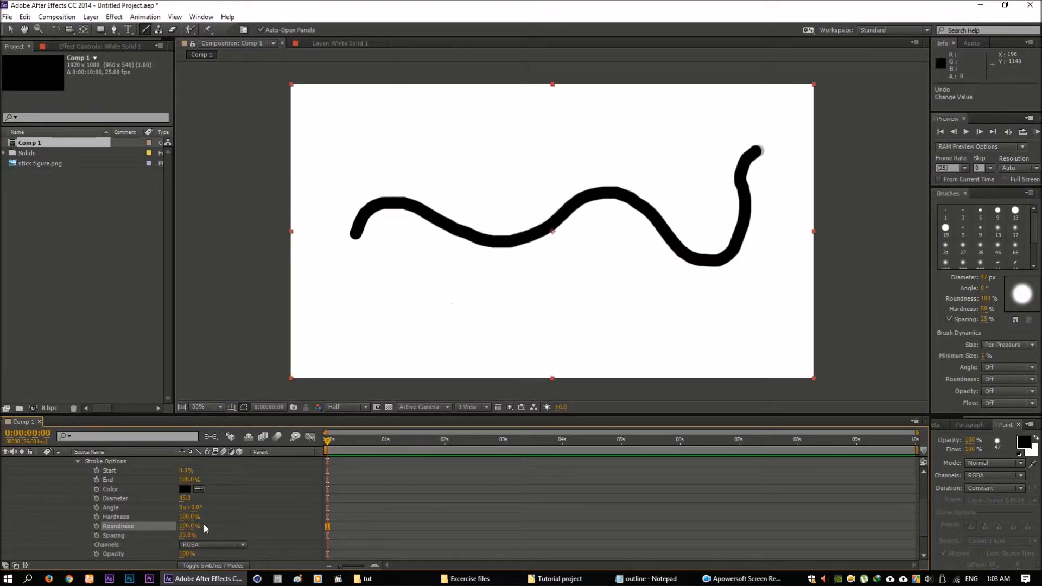
# - Increase the stroke spacing to 103% so the wavy line breaks into separate dots
pyautogui.moveTo(189, 535); pyautogui.dragTo(227, 537)
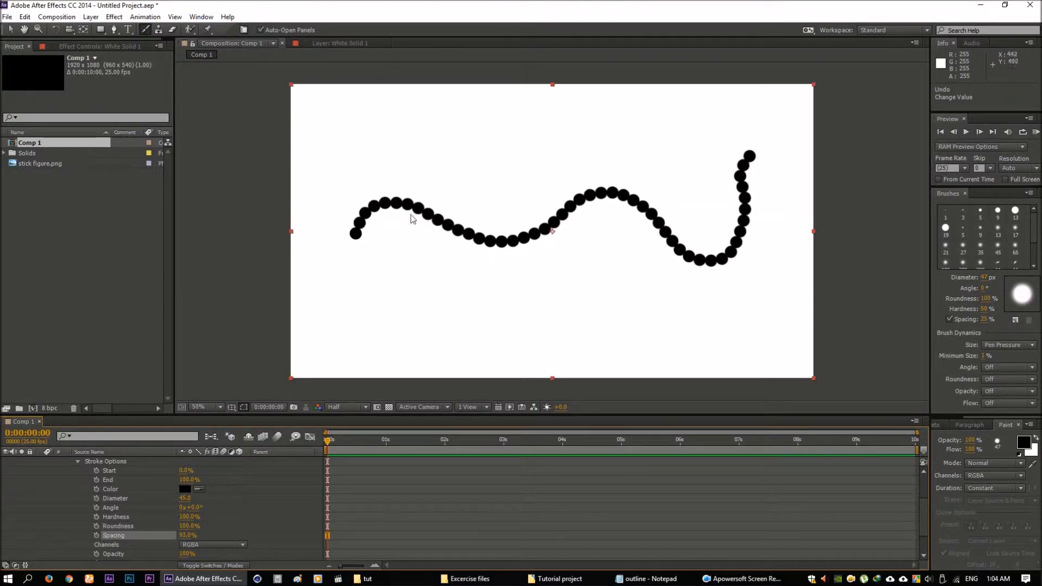
pyautogui.scroll(1, 448, 236)
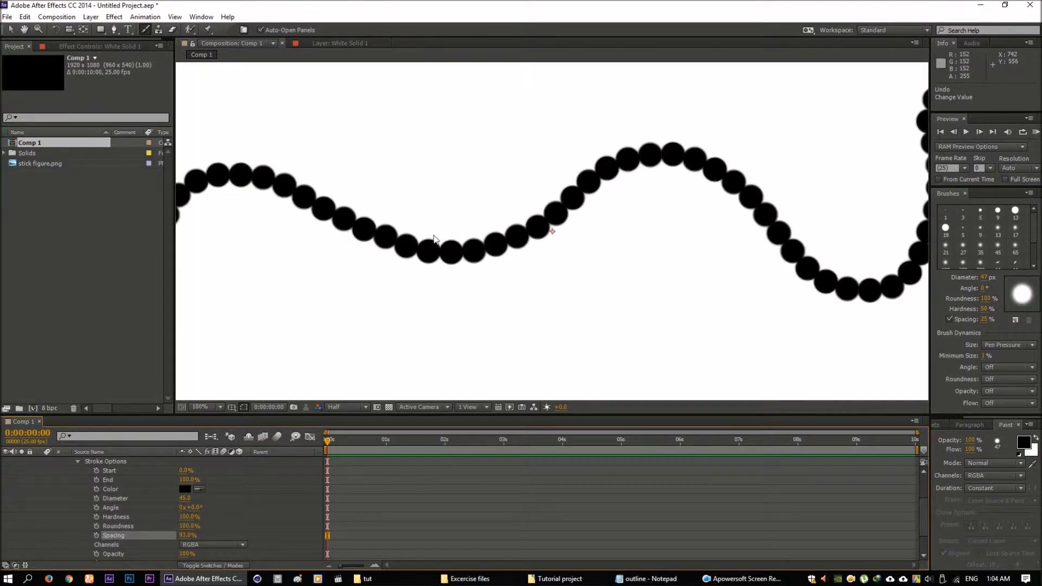
pyautogui.moveTo(190, 539)
pyautogui.mouseDown()
pyautogui.moveTo(256, 532)
pyautogui.moveTo(220, 523)
pyautogui.mouseUp()
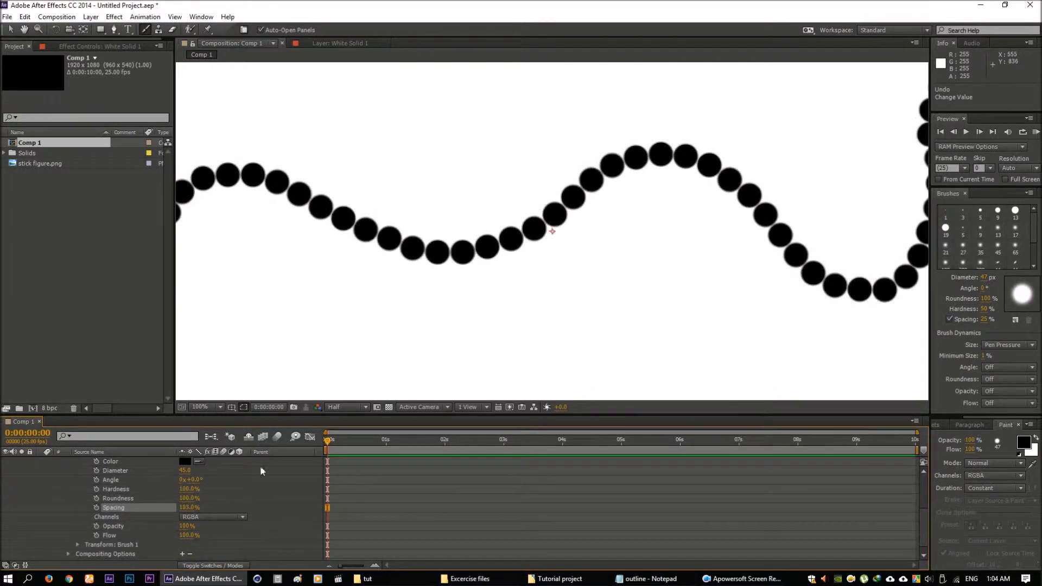
pyautogui.scroll(3, 177, 495)
pyautogui.press(',')
pyautogui.press(',')
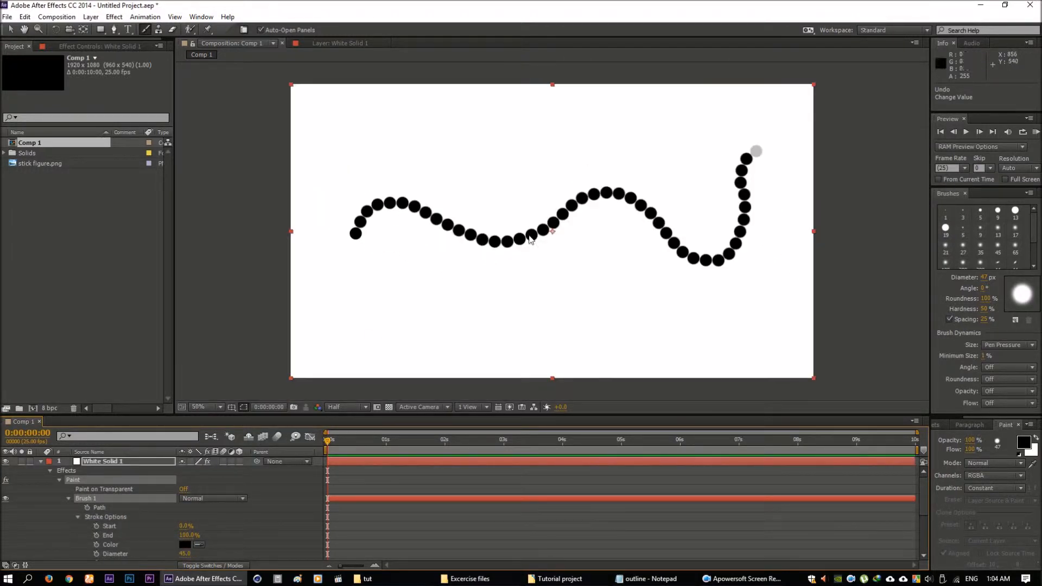
# - Delete the Paint effect from the white solid
pyautogui.click(57, 490)
pyautogui.click(77, 481)
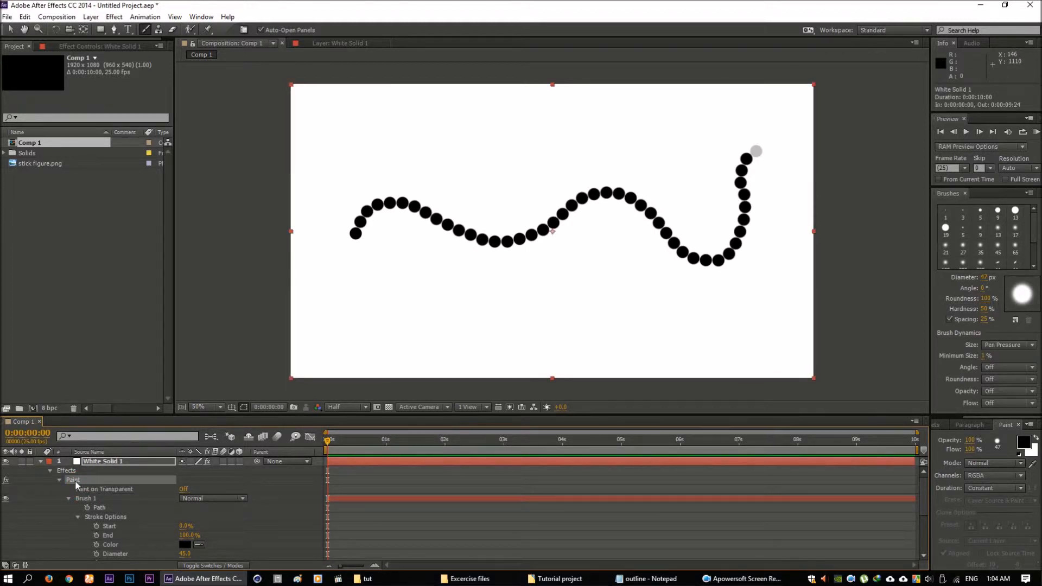
pyautogui.press('Delete')
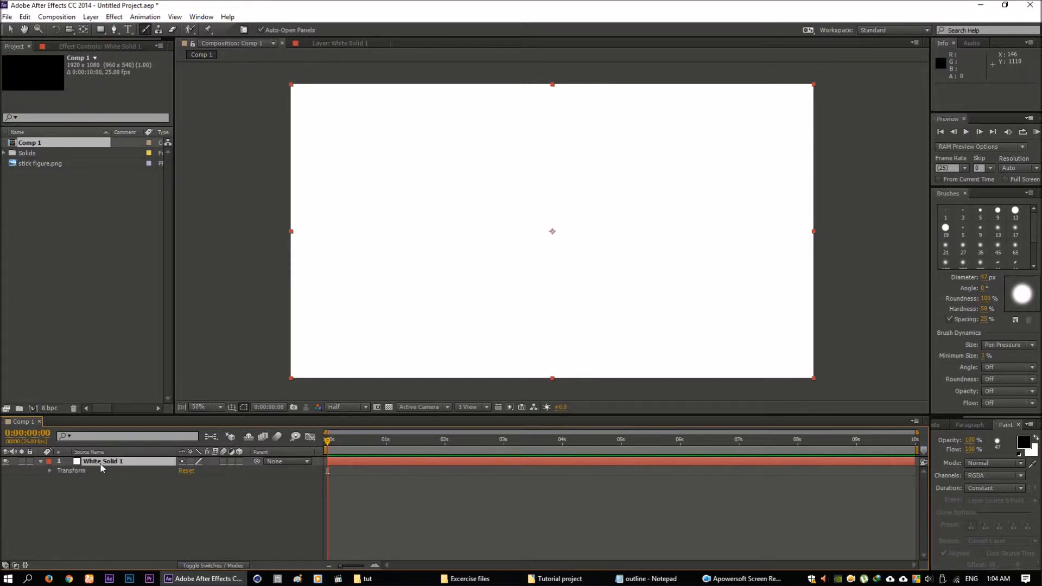
# - Reopen the white solid for painting and handwrite a name in one continuous black stroke with a 20 px brush
pyautogui.doubleClick(110, 463)
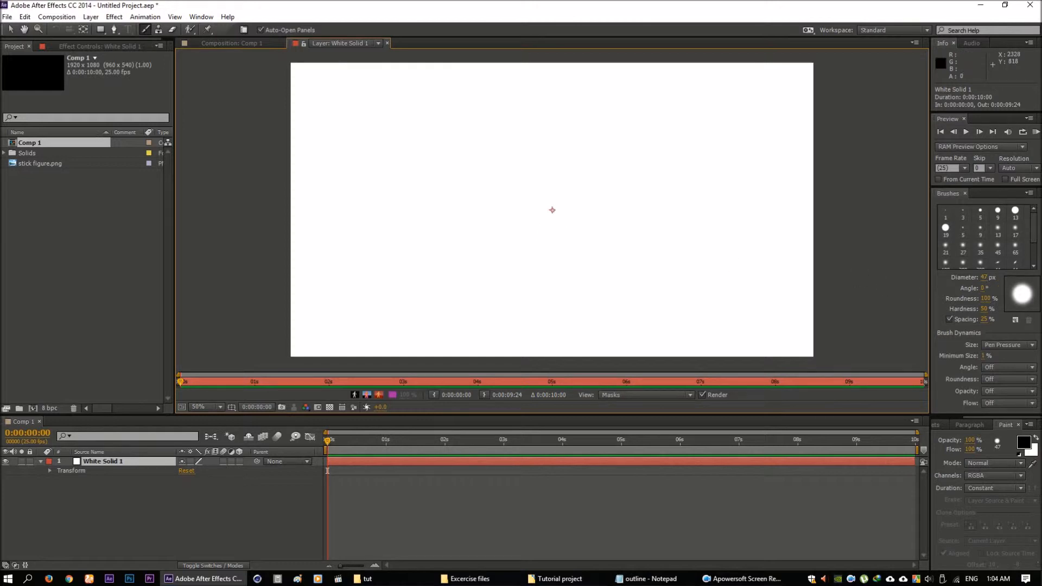
pyautogui.moveTo(987, 279); pyautogui.dragTo(963, 286)
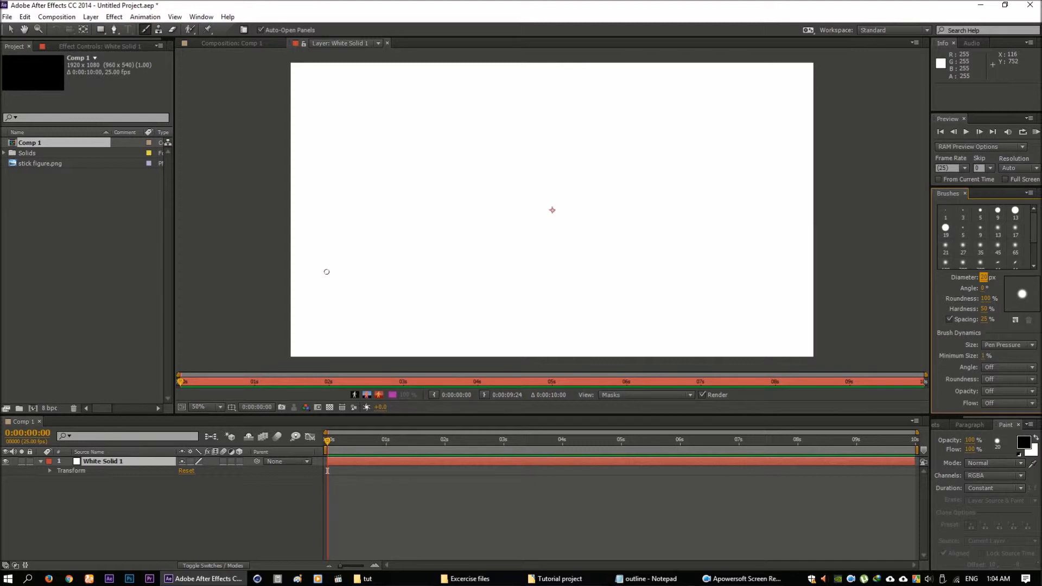
pyautogui.moveTo(323, 267)
pyautogui.mouseDown()
pyautogui.moveTo(369, 149)
pyautogui.moveTo(390, 271)
pyautogui.moveTo(366, 225)
pyautogui.moveTo(347, 246)
pyautogui.moveTo(361, 265)
pyautogui.moveTo(410, 185)
pyautogui.moveTo(405, 155)
pyautogui.moveTo(400, 287)
pyautogui.moveTo(431, 236)
pyautogui.moveTo(423, 257)
pyautogui.moveTo(472, 234)
pyautogui.moveTo(472, 220)
pyautogui.moveTo(489, 255)
pyautogui.moveTo(523, 223)
pyautogui.moveTo(518, 273)
pyautogui.moveTo(563, 242)
pyautogui.moveTo(544, 268)
pyautogui.moveTo(560, 229)
pyautogui.moveTo(557, 151)
pyautogui.moveTo(559, 220)
pyautogui.moveTo(598, 233)
pyautogui.moveTo(598, 251)
pyautogui.moveTo(652, 204)
pyautogui.moveTo(699, 212)
pyautogui.moveTo(768, 265)
pyautogui.mouseUp()
pyautogui.hotkey('ctrl', 'z')
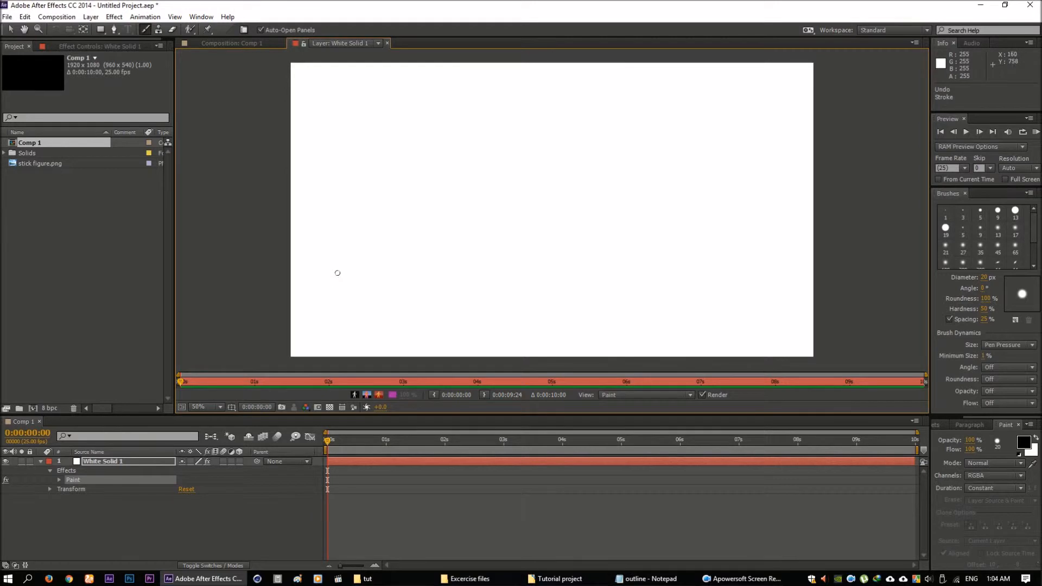
pyautogui.moveTo(334, 269)
pyautogui.mouseDown()
pyautogui.moveTo(365, 127)
pyautogui.moveTo(392, 253)
pyautogui.moveTo(379, 212)
pyautogui.moveTo(343, 238)
pyautogui.moveTo(362, 258)
pyautogui.moveTo(450, 164)
pyautogui.moveTo(442, 146)
pyautogui.moveTo(423, 242)
pyautogui.moveTo(434, 262)
pyautogui.moveTo(455, 214)
pyautogui.moveTo(448, 250)
pyautogui.moveTo(483, 213)
pyautogui.moveTo(506, 228)
pyautogui.moveTo(494, 259)
pyautogui.moveTo(528, 244)
pyautogui.moveTo(535, 220)
pyautogui.moveTo(527, 256)
pyautogui.moveTo(545, 220)
pyautogui.moveTo(550, 250)
pyautogui.moveTo(624, 156)
pyautogui.moveTo(608, 189)
pyautogui.moveTo(605, 264)
pyautogui.moveTo(632, 238)
pyautogui.moveTo(621, 268)
pyautogui.moveTo(672, 224)
pyautogui.moveTo(681, 250)
pyautogui.moveTo(699, 217)
pyautogui.moveTo(787, 224)
pyautogui.mouseUp()
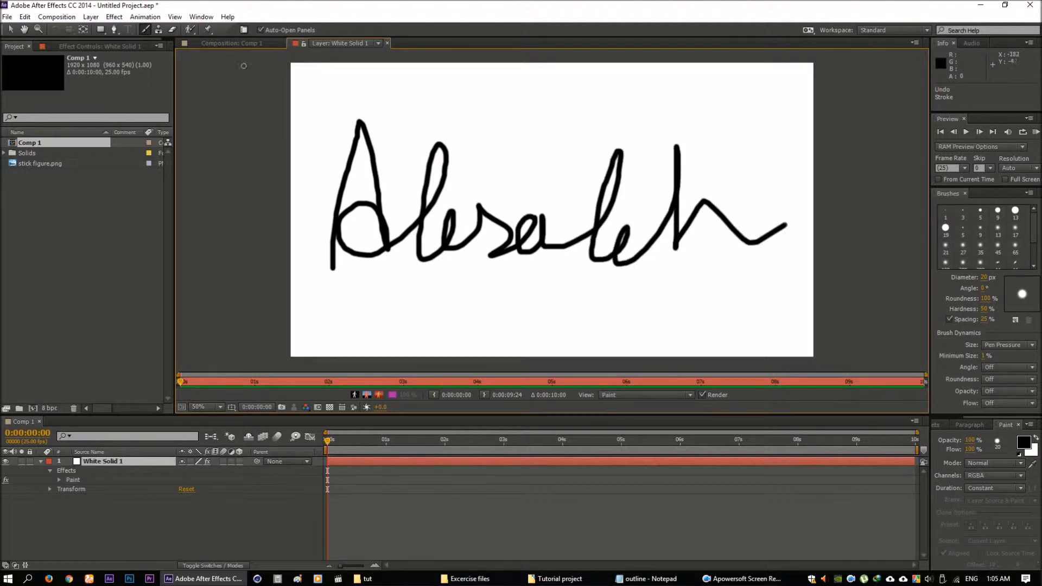
# - In the composition, keyframe the handwritten stroke's End from 0% at 0:00:00:00 to 100% at 0:00:05:00
pyautogui.click(230, 43)
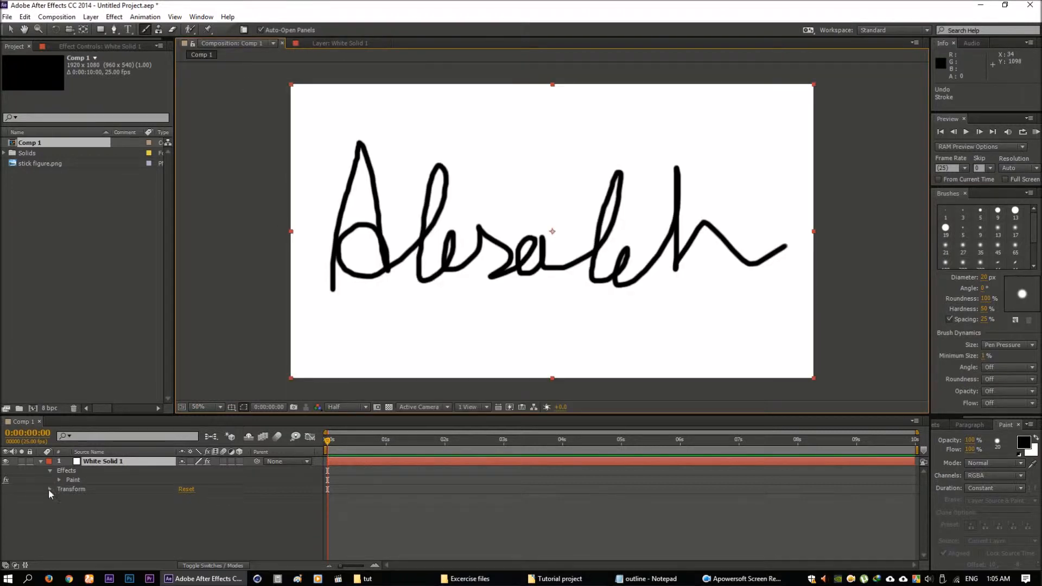
pyautogui.click(59, 480)
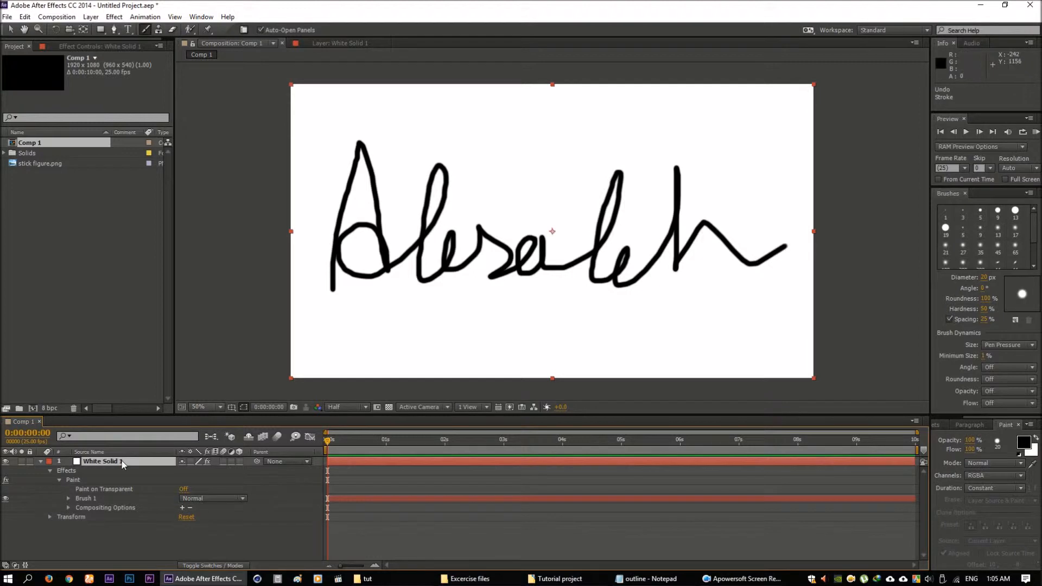
pyautogui.click(68, 499)
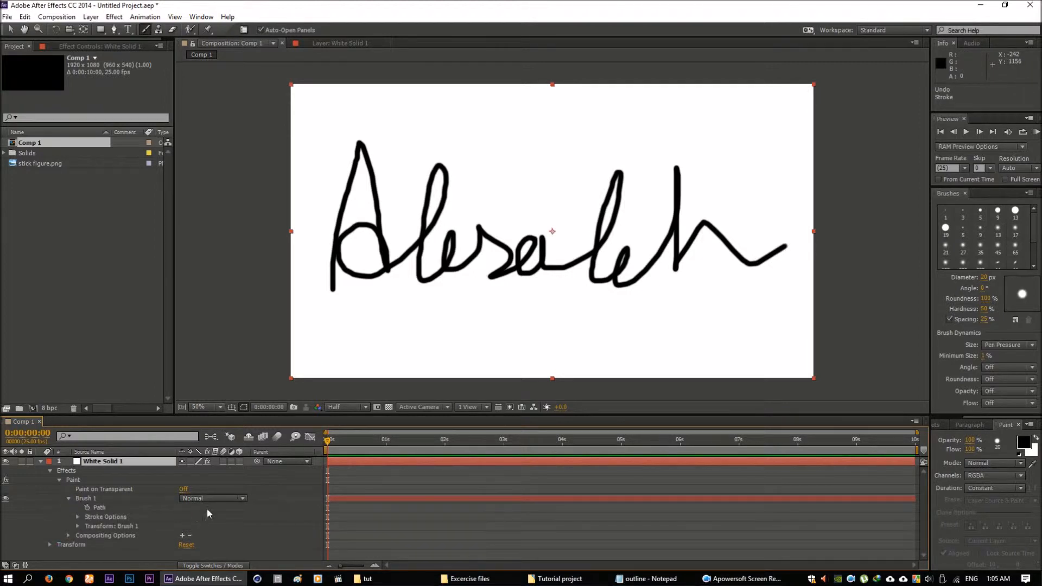
pyautogui.click(78, 517)
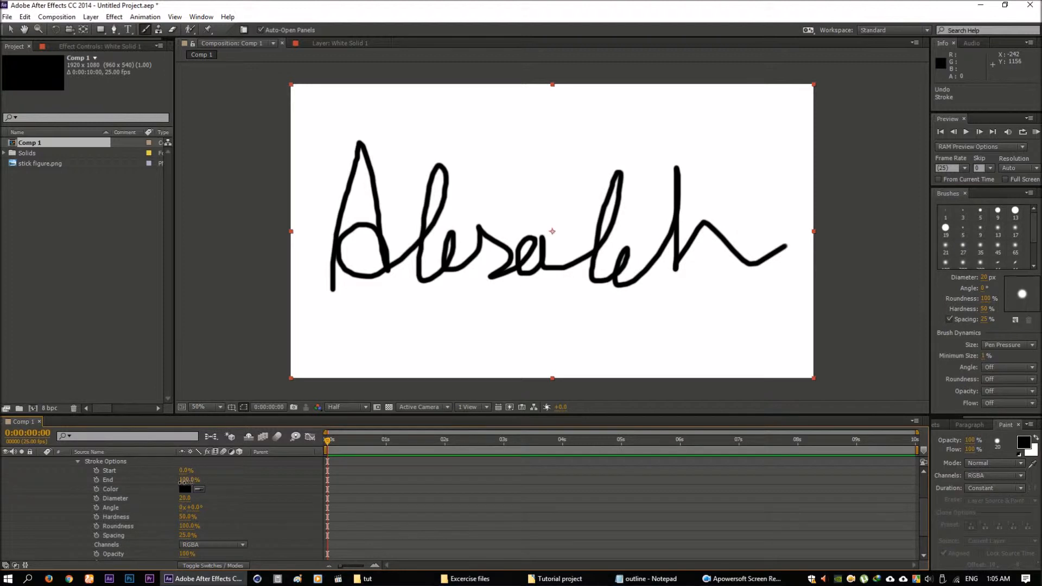
pyautogui.moveTo(188, 481); pyautogui.dragTo(84, 482)
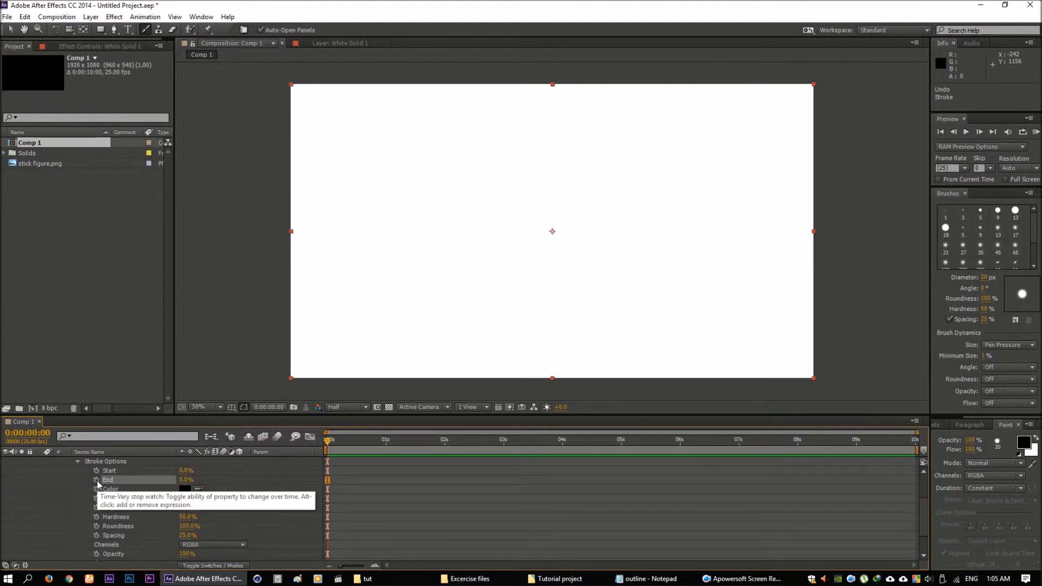
pyautogui.click(96, 480)
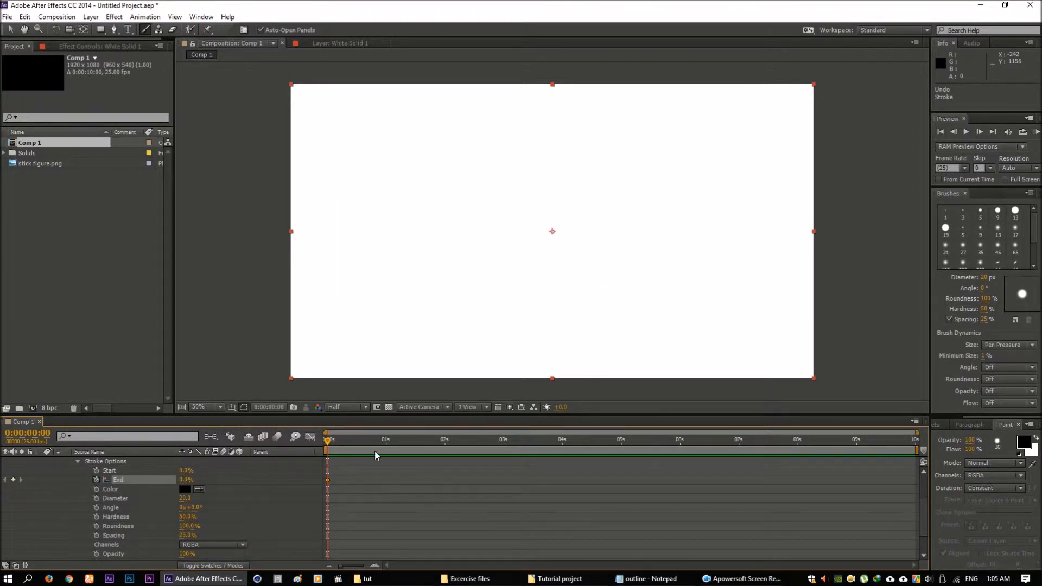
pyautogui.click(621, 443)
pyautogui.moveTo(186, 480); pyautogui.dragTo(260, 491)
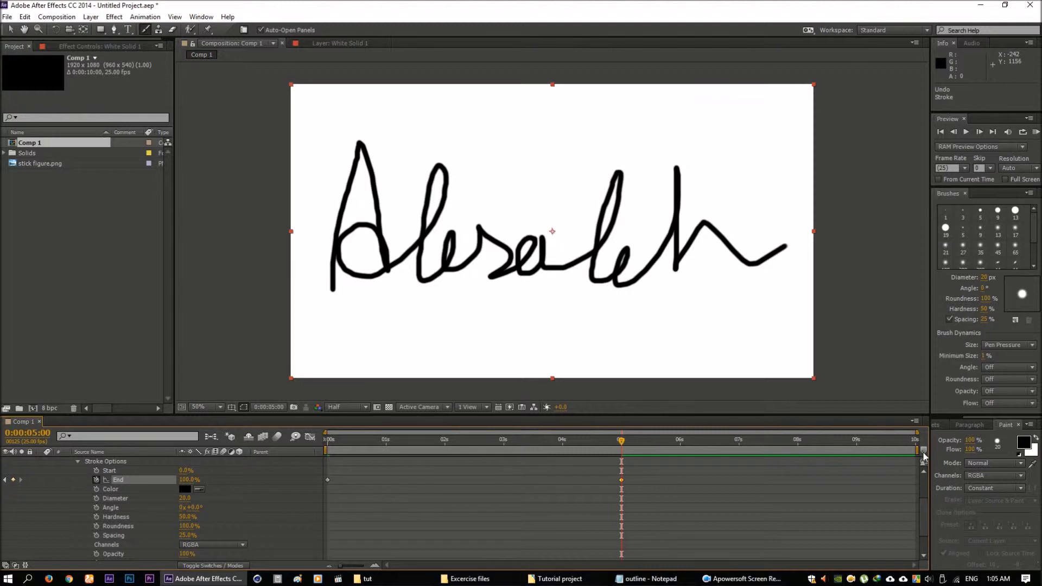
# - End the work area at 0:00:05:00 and preview the handwriting animation
pyautogui.moveTo(923, 452); pyautogui.dragTo(624, 451)
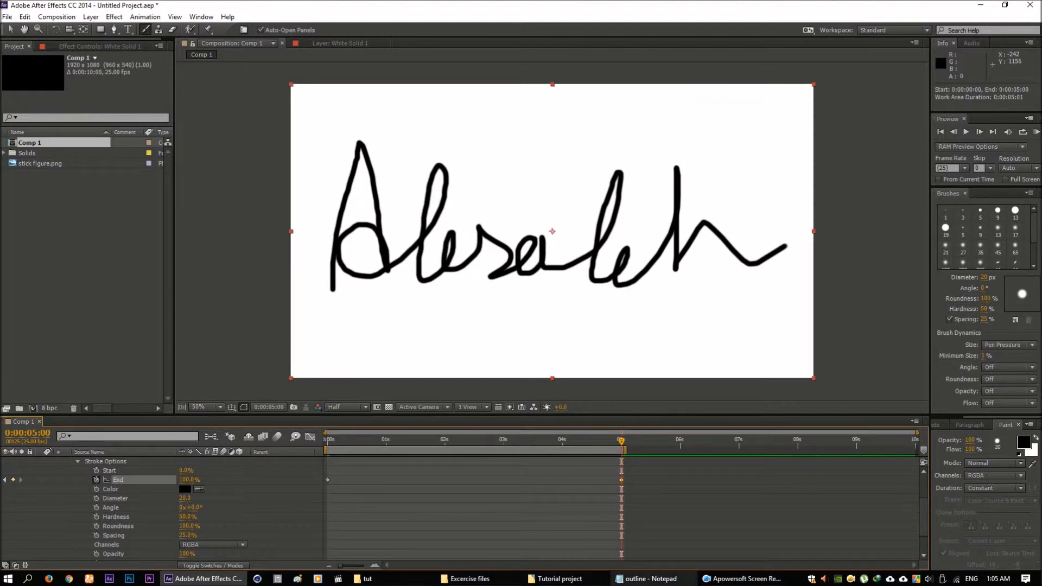
pyautogui.press('KP_0')
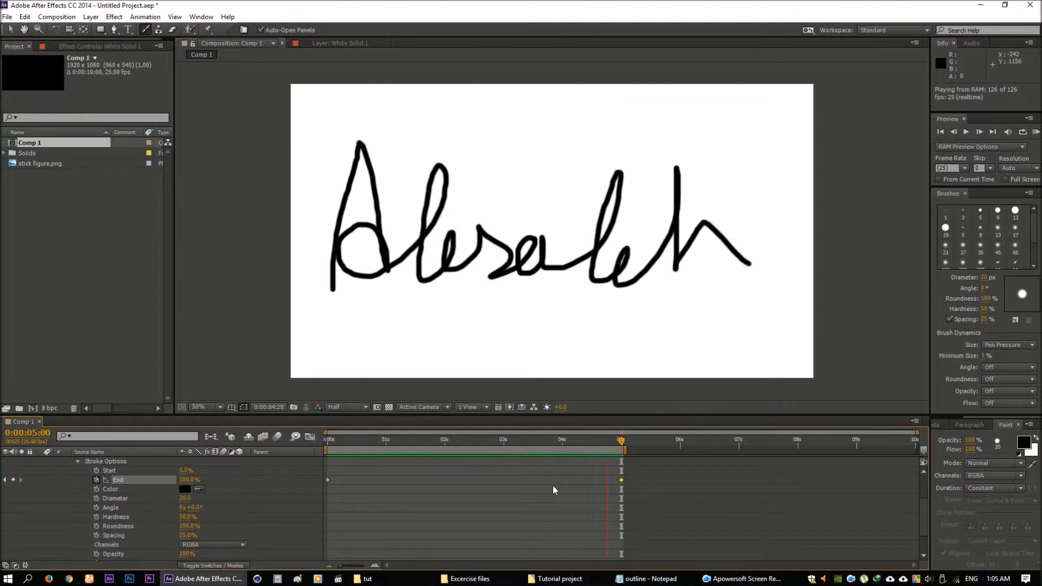
pyautogui.press('space')
pyautogui.scroll(2, 68, 513)
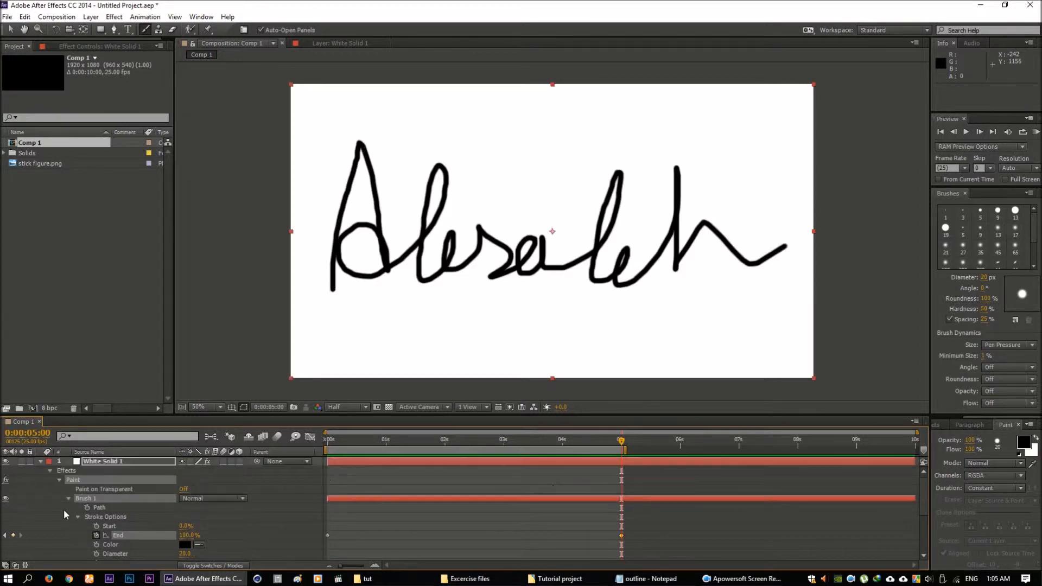
# - Delete Comp 1 and create a new 1920 x 1080 composition at 25 fps lasting 10 seconds
pyautogui.click(40, 462)
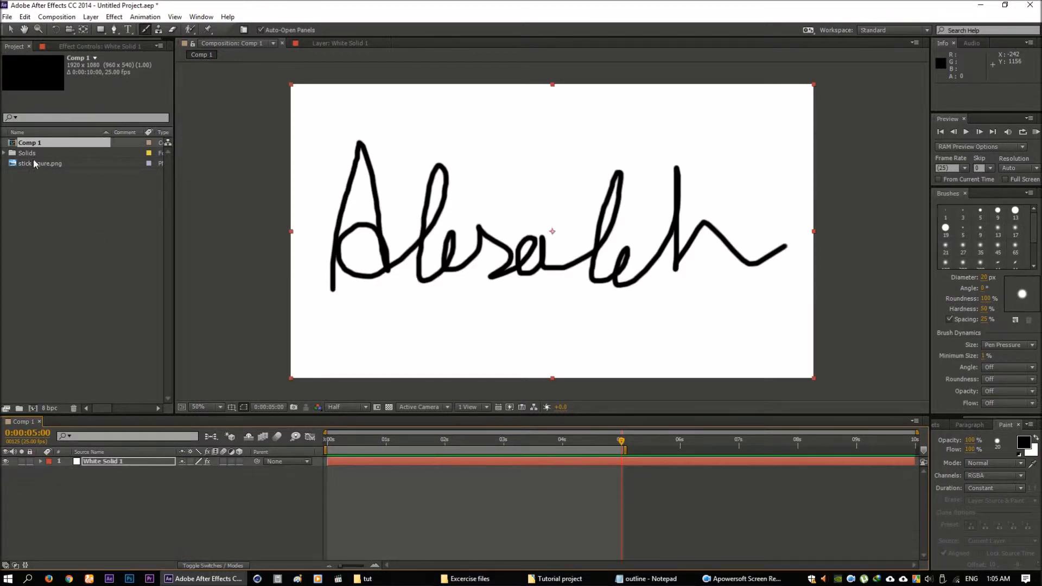
pyautogui.click(28, 146)
pyautogui.press('Delete')
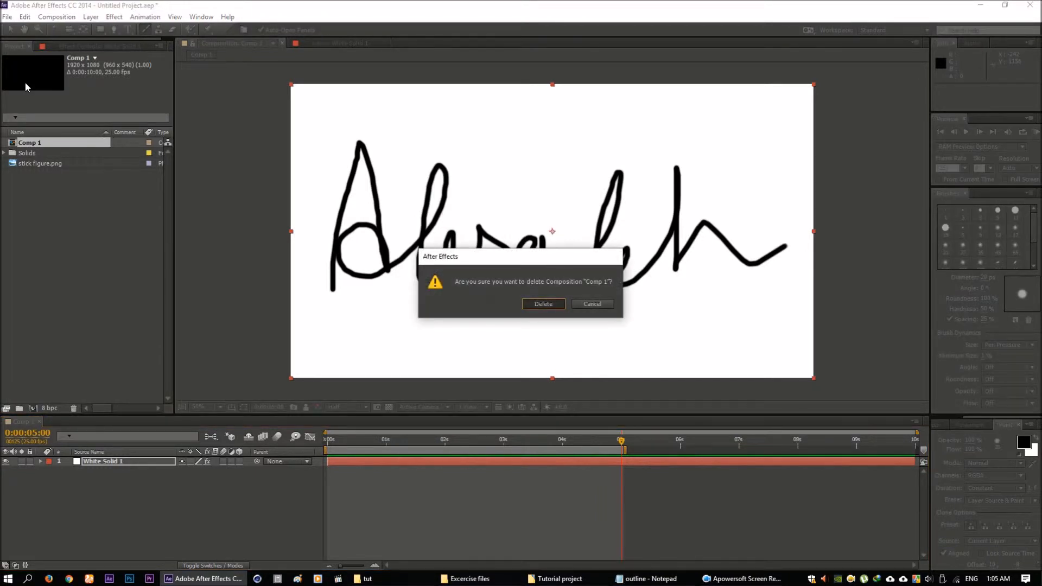
pyautogui.press('Return')
pyautogui.click(11, 30)
pyautogui.click(33, 408)
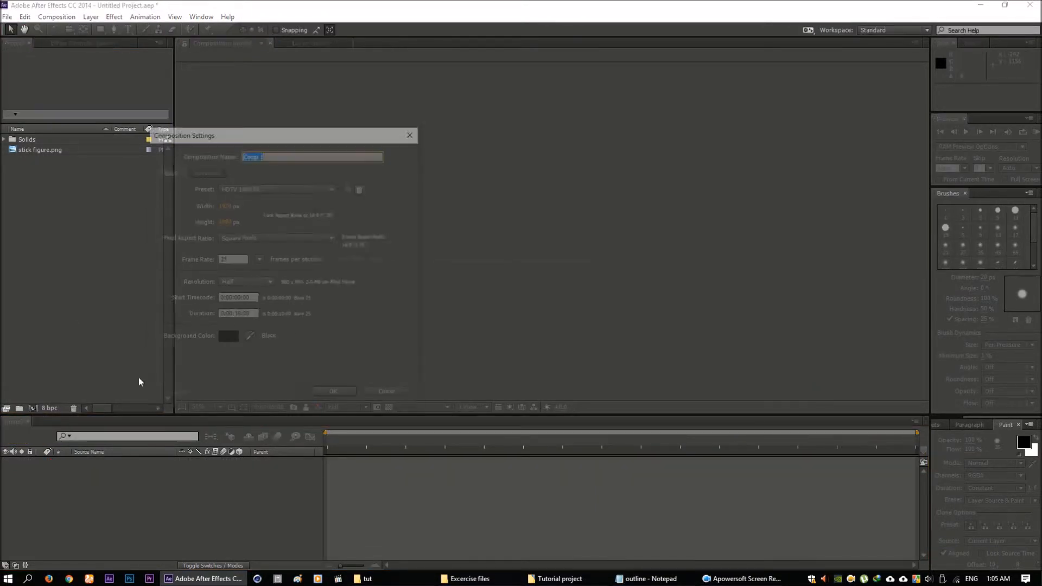
pyautogui.click(334, 403)
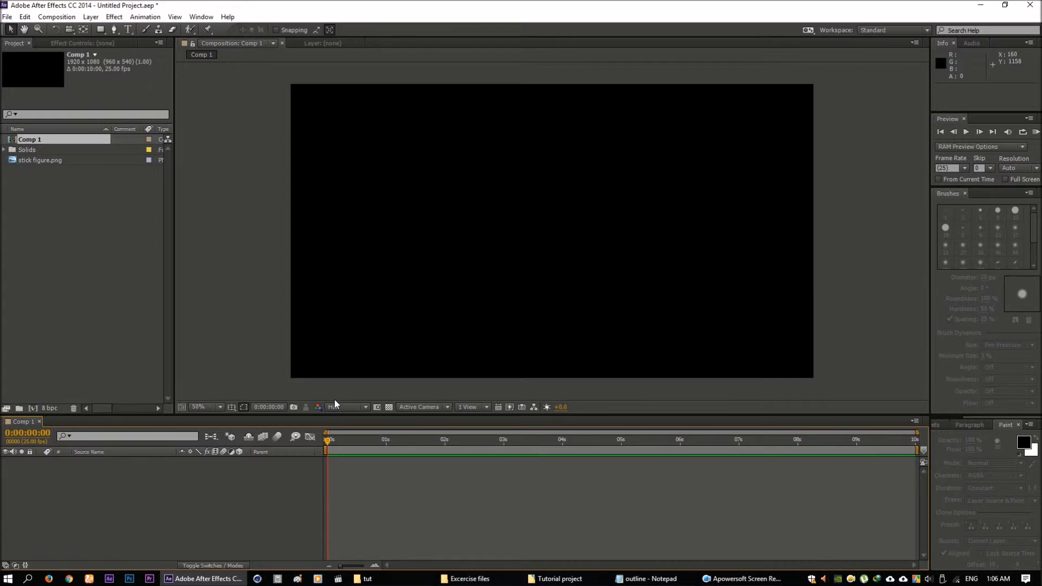
# - View the stick figure.png footage at 100% over the transparency grid and return to Comp 1
pyautogui.click(49, 161)
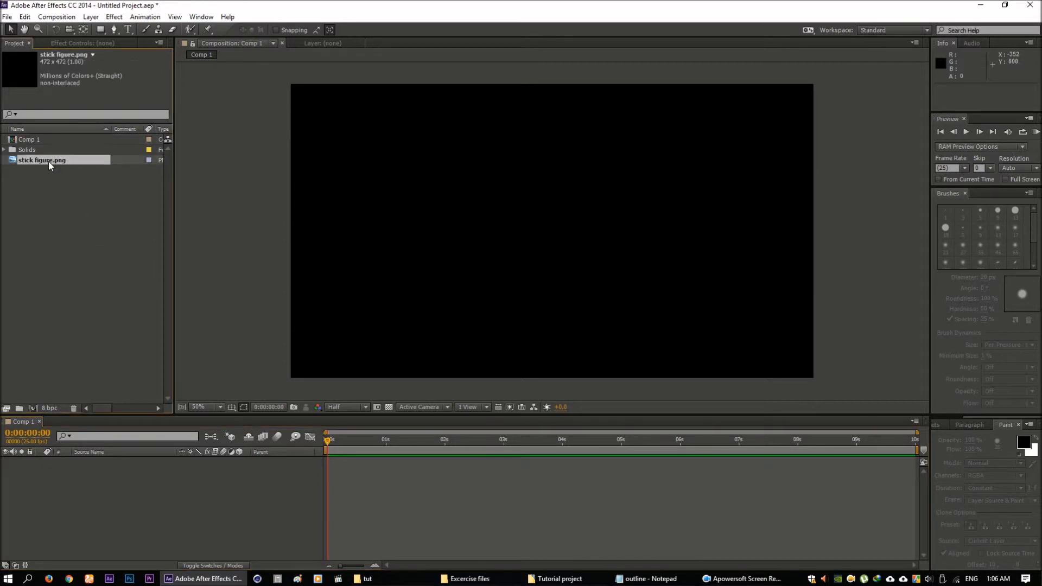
pyautogui.doubleClick(14, 161)
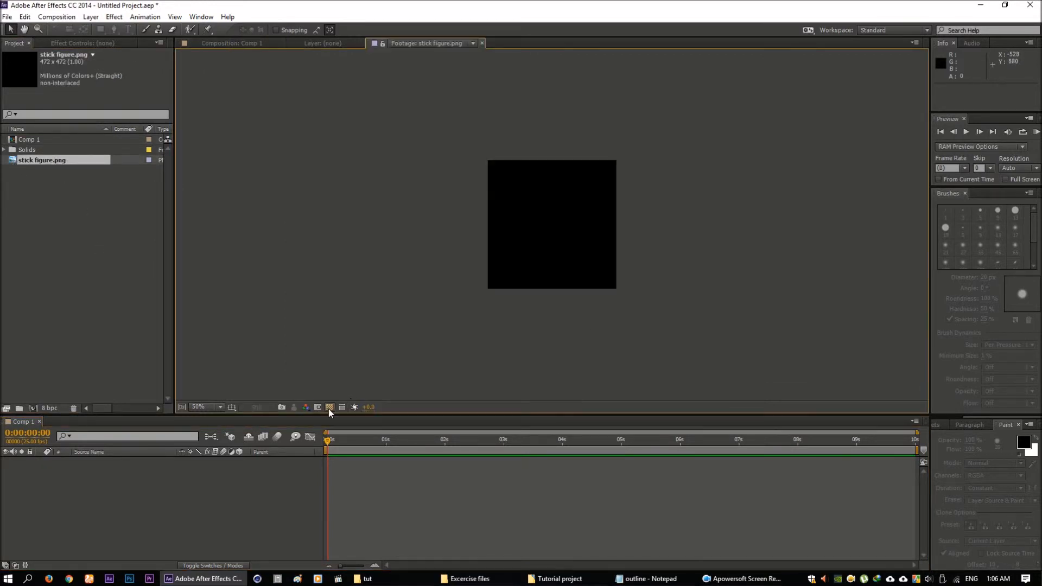
pyautogui.click(326, 408)
pyautogui.press('.')
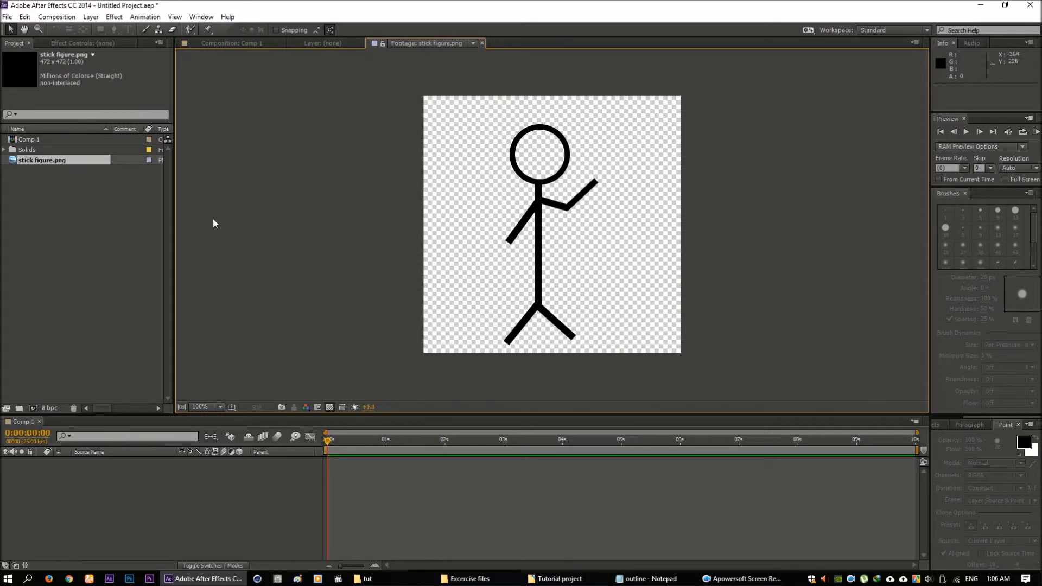
pyautogui.click(229, 43)
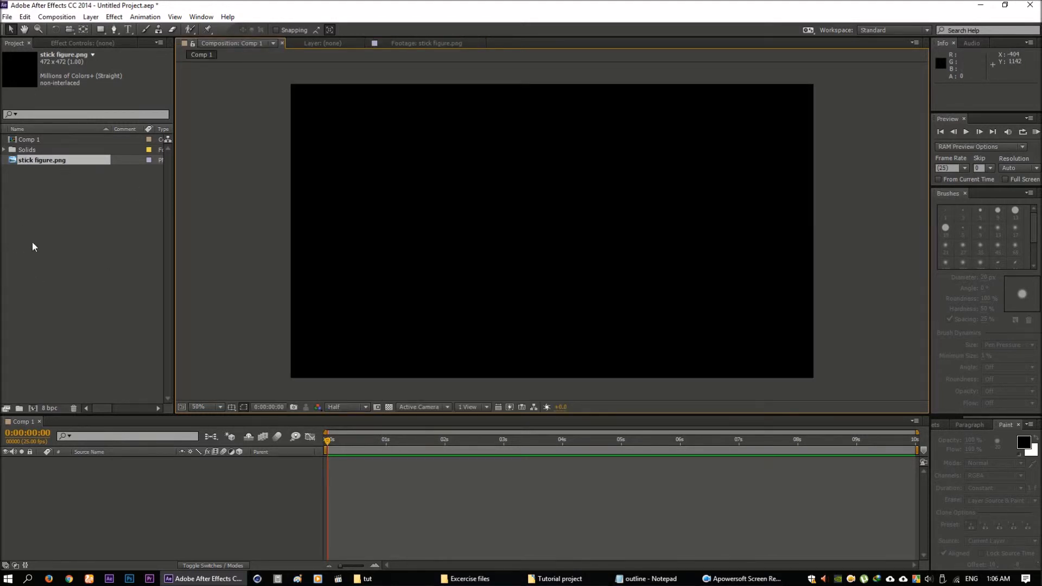
# - Add a white 1920 x 1080 solid named bg to the composition
pyautogui.rightClick(88, 490)
pyautogui.moveTo(131, 375)
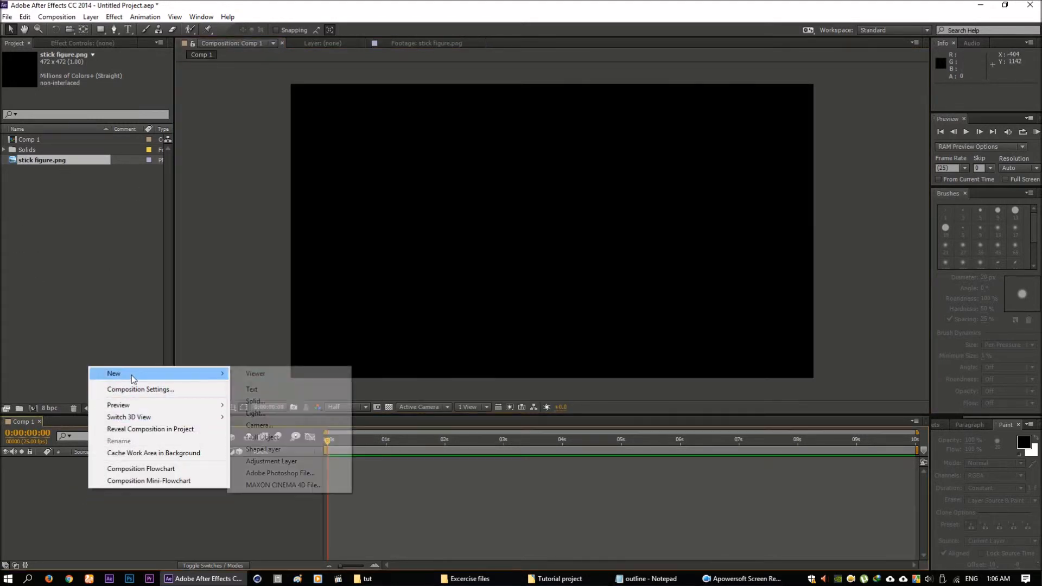
pyautogui.click(255, 401)
pyautogui.write('bg')
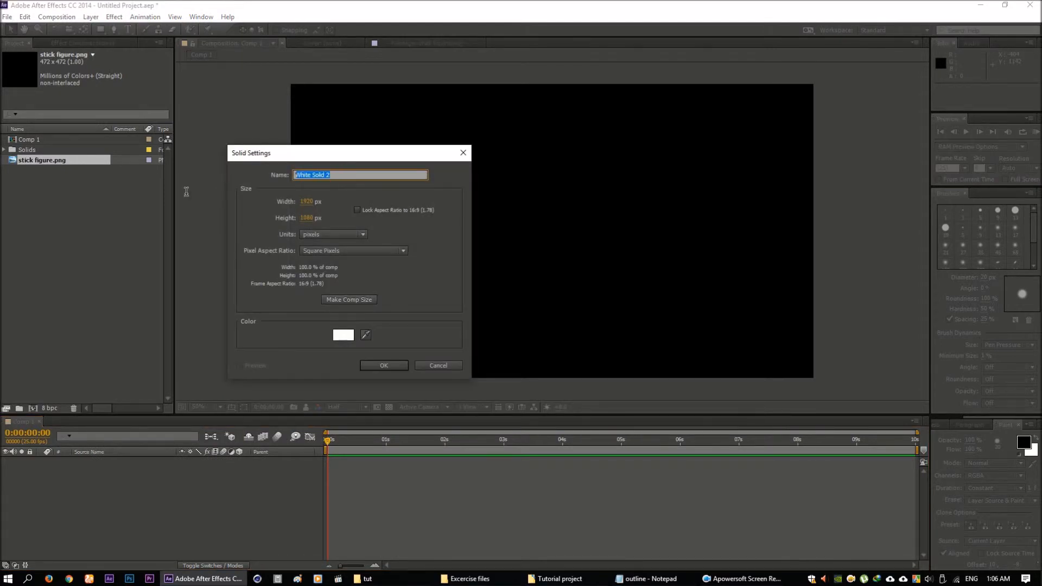
pyautogui.click(377, 366)
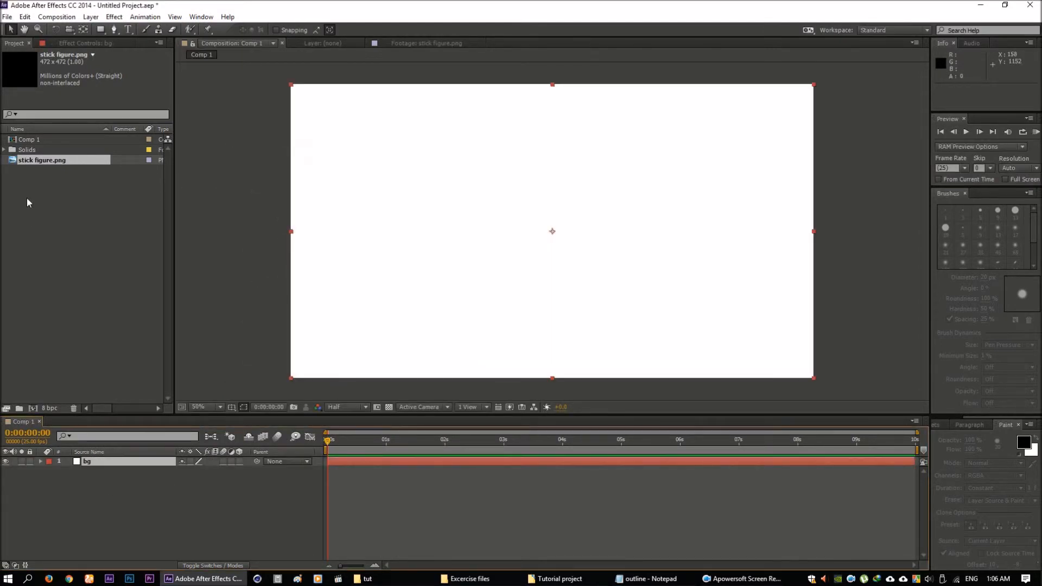
# - Place stick figure.png above the bg layer and scale it up to 194%
pyautogui.moveTo(22, 160); pyautogui.dragTo(111, 463)
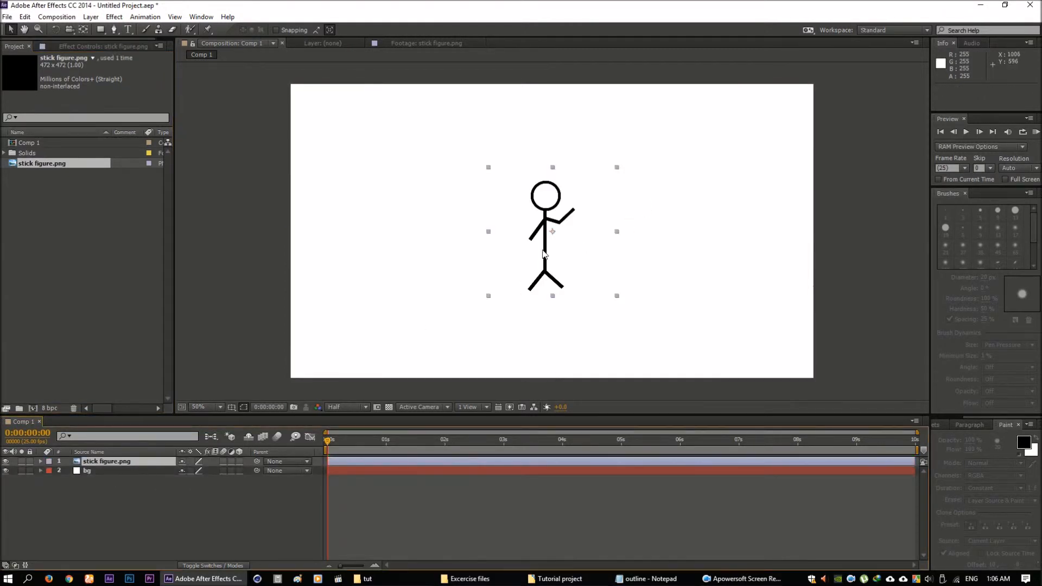
pyautogui.press('s')
pyautogui.moveTo(202, 471); pyautogui.dragTo(264, 483)
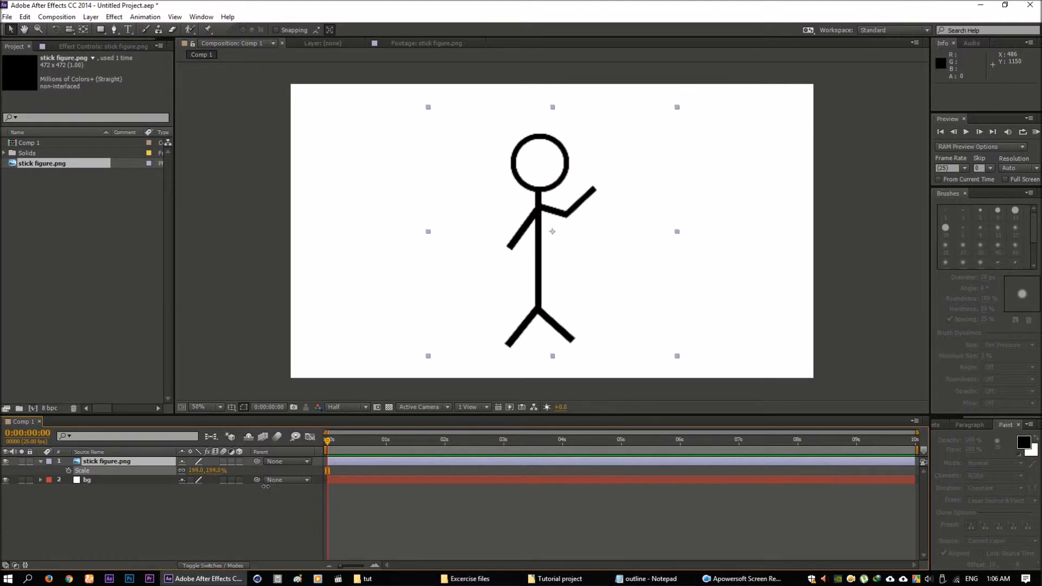
# - Add puppet pins to the stick figure's neck, shoulder joint, lowered hand, bent elbow and raised hand
pyautogui.click(207, 31)
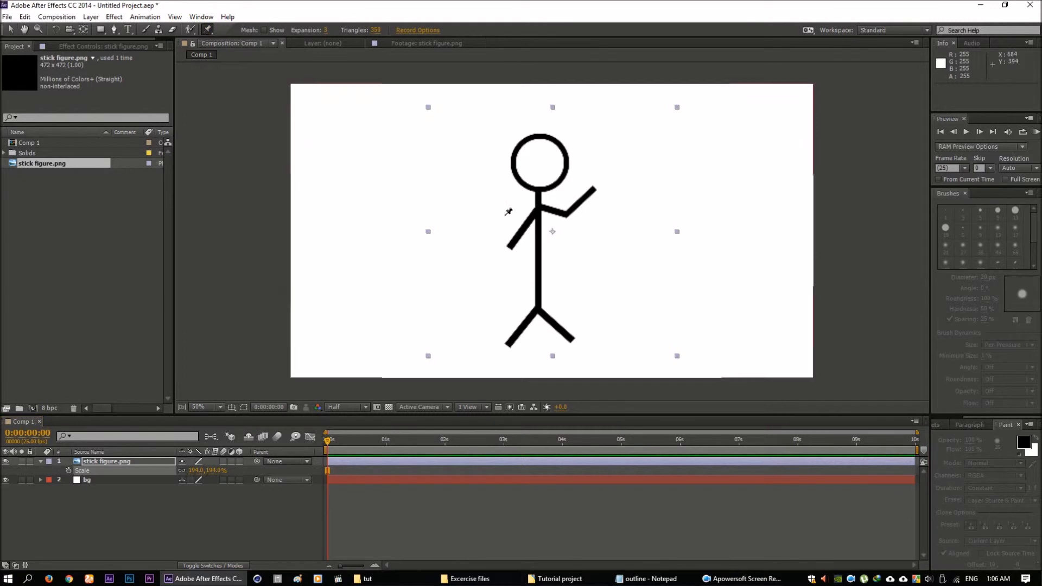
pyautogui.click(539, 190)
pyautogui.click(539, 207)
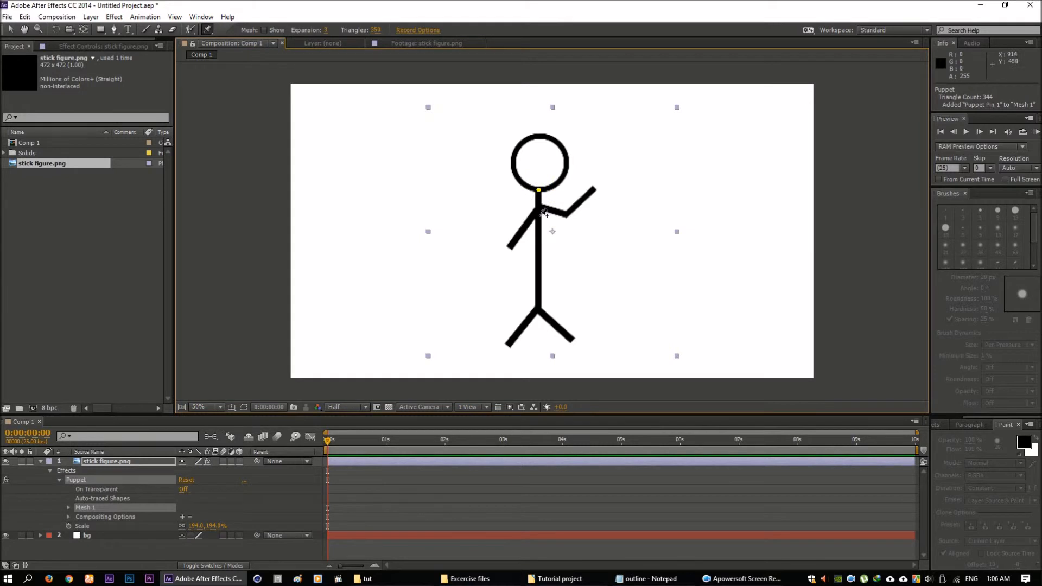
pyautogui.click(510, 244)
pyautogui.click(567, 214)
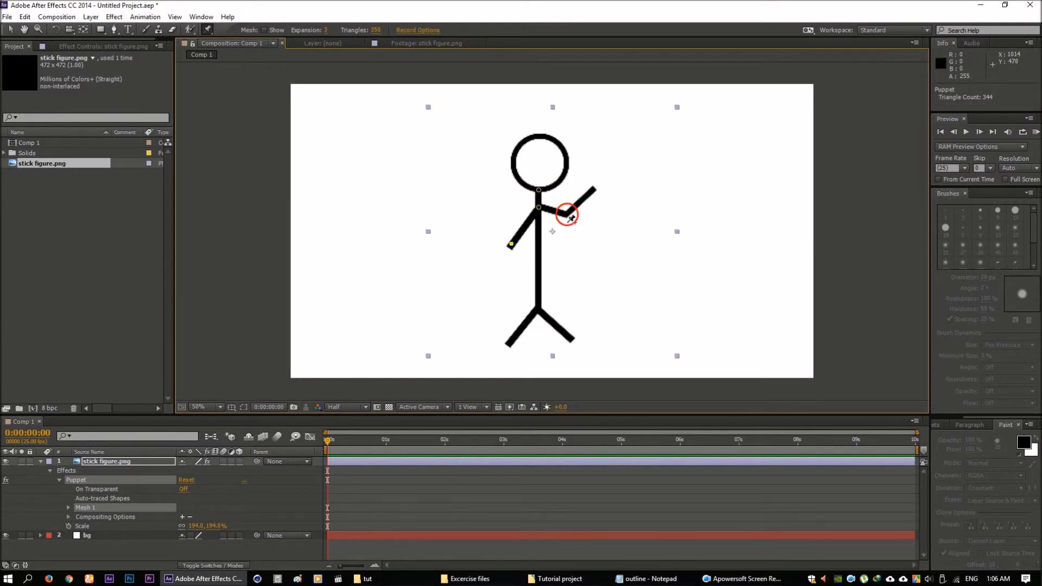
pyautogui.click(594, 190)
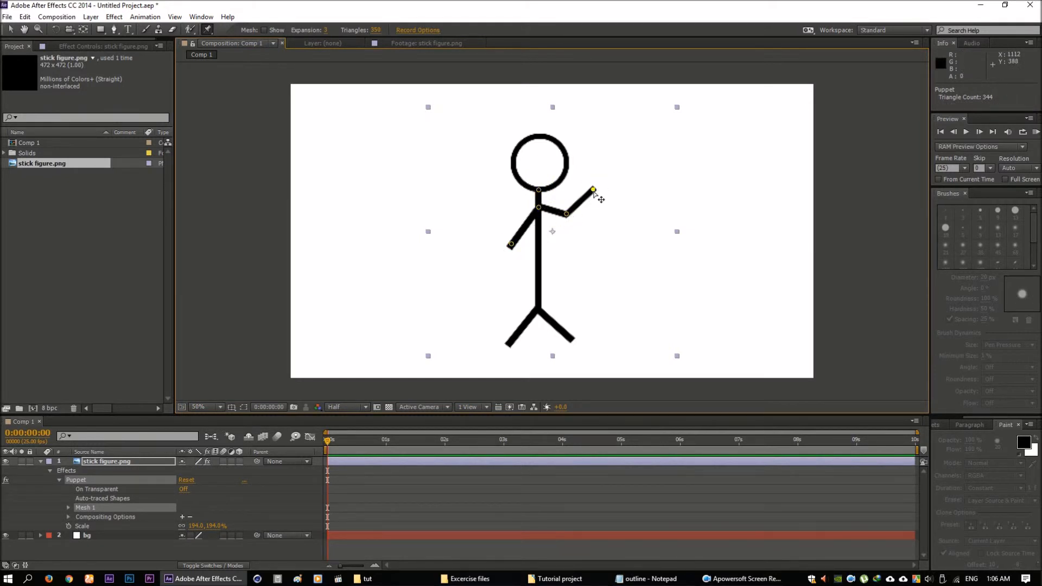
# - Add puppet pins at the stick figure's mid-torso, hips, both feet and head, and return to the Selection tool
pyautogui.click(538, 254)
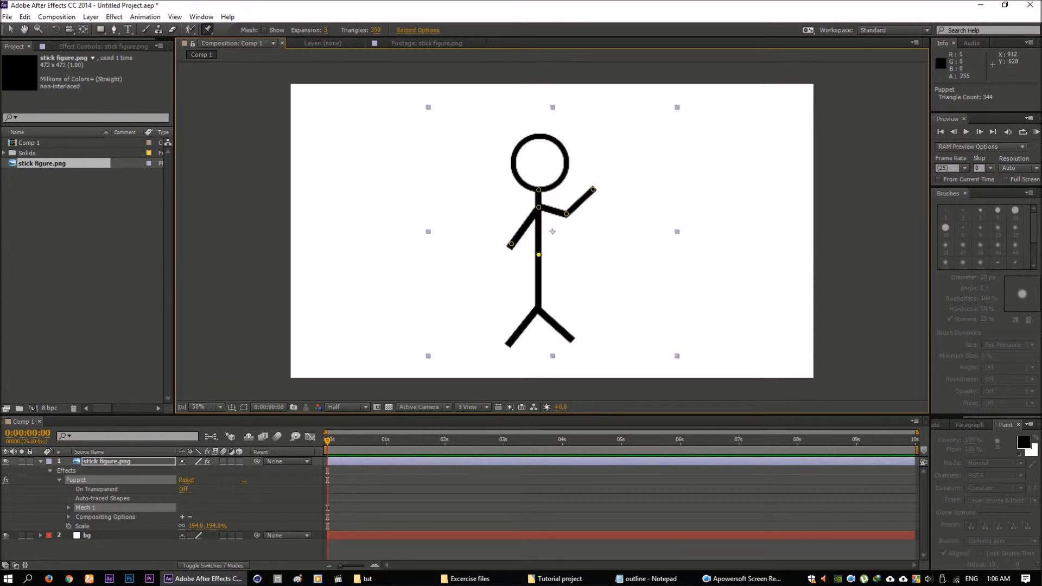
pyautogui.click(537, 308)
pyautogui.click(510, 343)
pyautogui.click(573, 338)
pyautogui.click(542, 160)
pyautogui.click(10, 29)
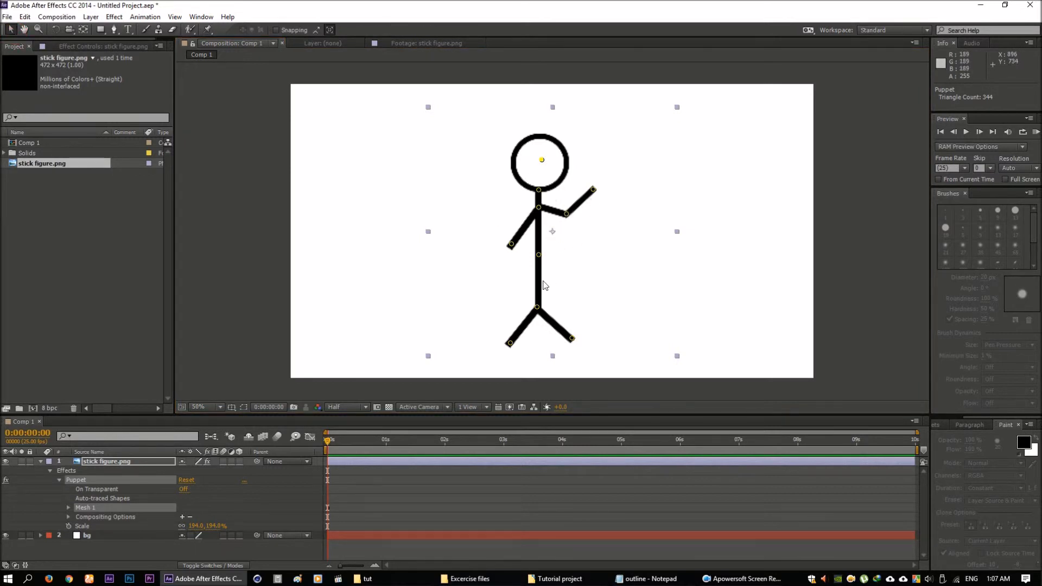
# - Reveal the stick figure layer's keyframed properties and look through the puppet pins' position keyframes
pyautogui.click(111, 464)
pyautogui.press('u')
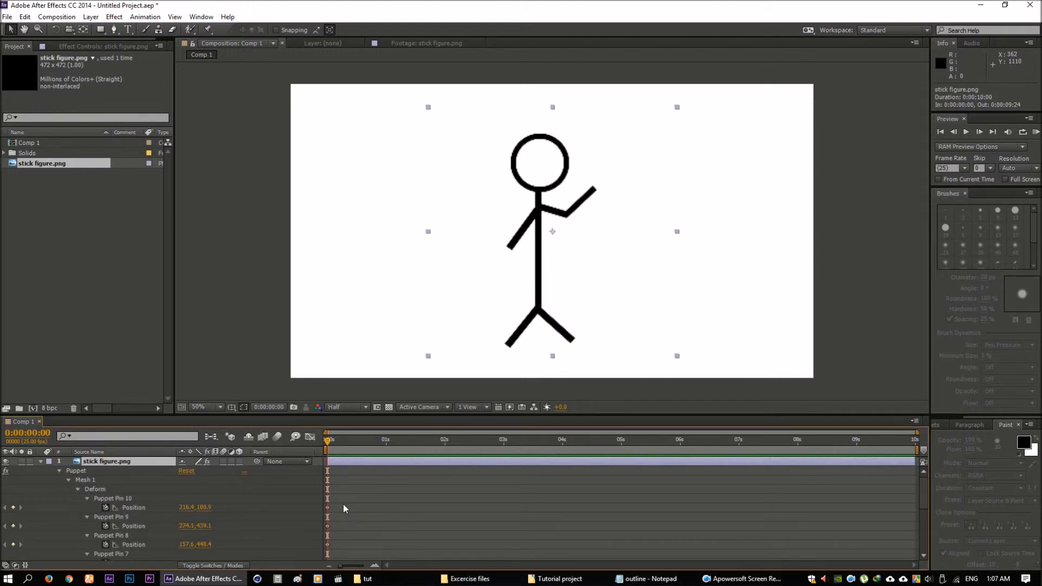
pyautogui.scroll(-2, 343, 503)
pyautogui.click(350, 497)
pyautogui.moveTo(328, 440); pyautogui.dragTo(341, 443)
pyautogui.press('space')
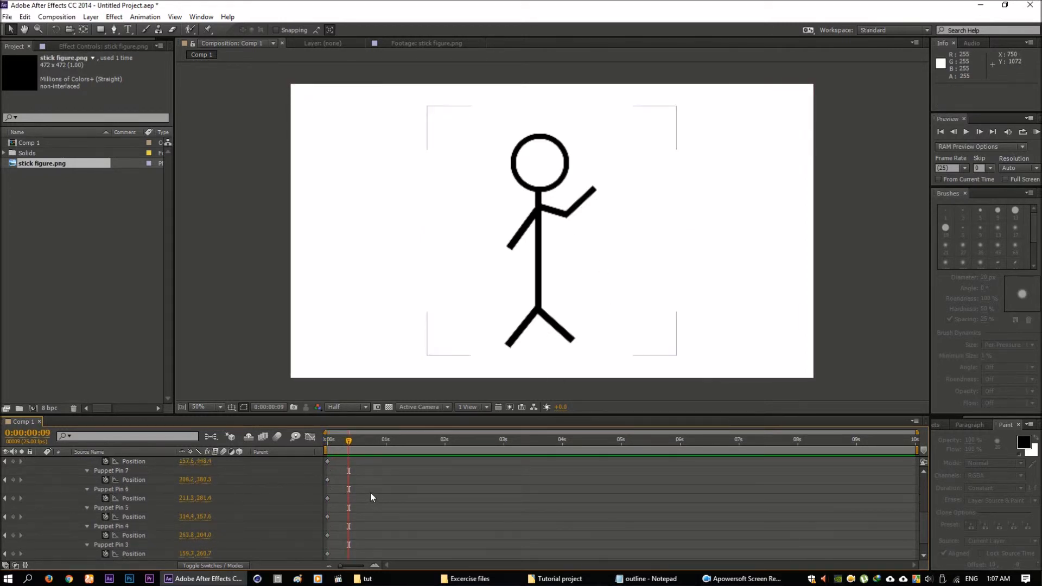
pyautogui.scroll(2, 370, 493)
# - Keyframe the raised hand's puppet pin waving back and forth in five positions from 0:00:01:00 to 0:00:02:01
pyautogui.moveTo(372, 440); pyautogui.dragTo(386, 442)
pyautogui.click(102, 462)
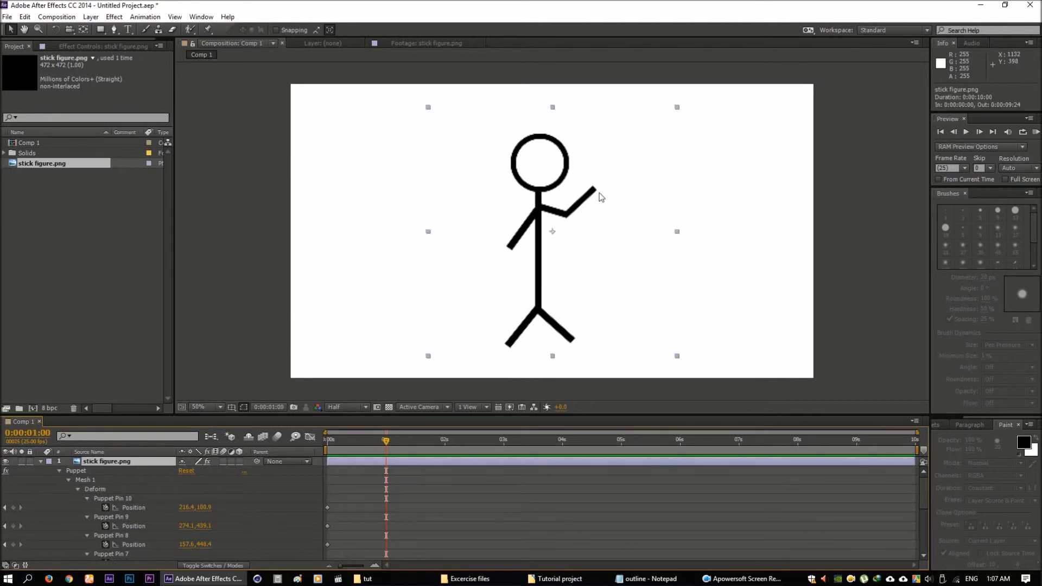
pyautogui.click(83, 471)
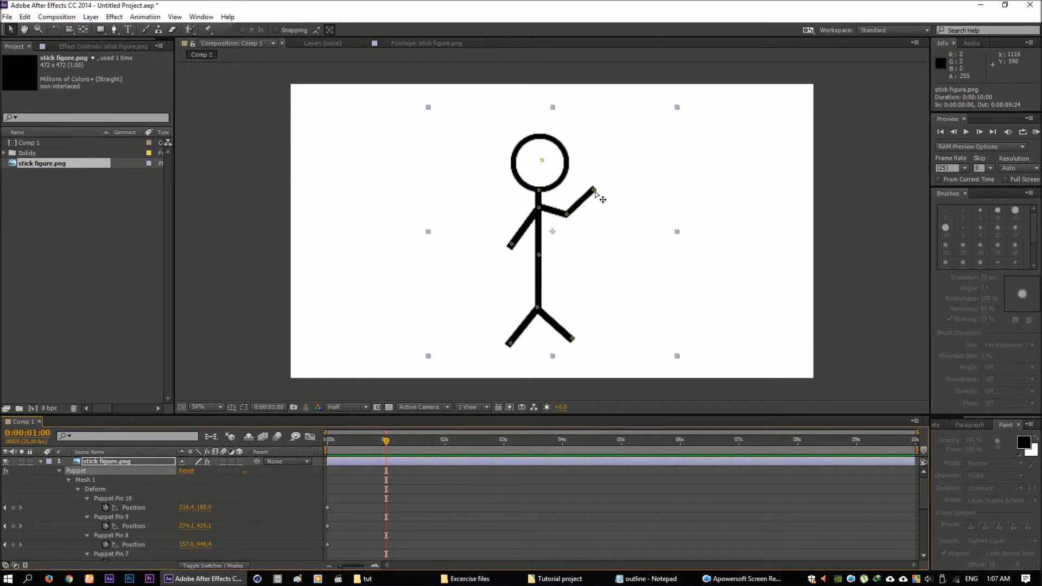
pyautogui.moveTo(596, 194); pyautogui.dragTo(584, 179)
pyautogui.moveTo(395, 452); pyautogui.dragTo(400, 452)
pyautogui.moveTo(586, 182); pyautogui.dragTo(604, 194)
pyautogui.moveTo(400, 445); pyautogui.dragTo(416, 445)
pyautogui.moveTo(602, 193); pyautogui.dragTo(586, 177)
pyautogui.moveTo(428, 444); pyautogui.dragTo(436, 444)
pyautogui.moveTo(586, 177); pyautogui.dragTo(608, 192)
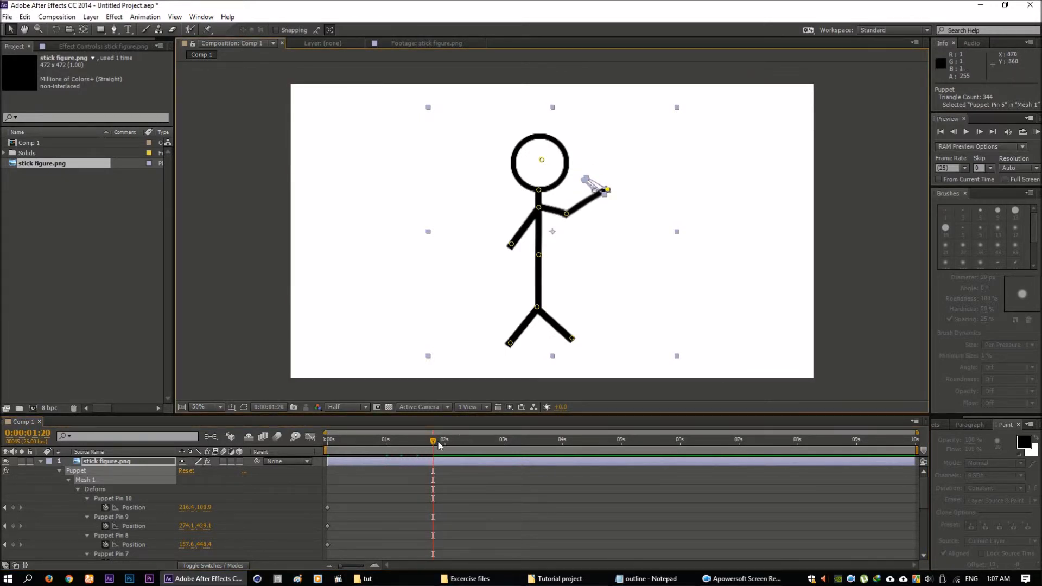
pyautogui.moveTo(608, 191); pyautogui.dragTo(589, 177)
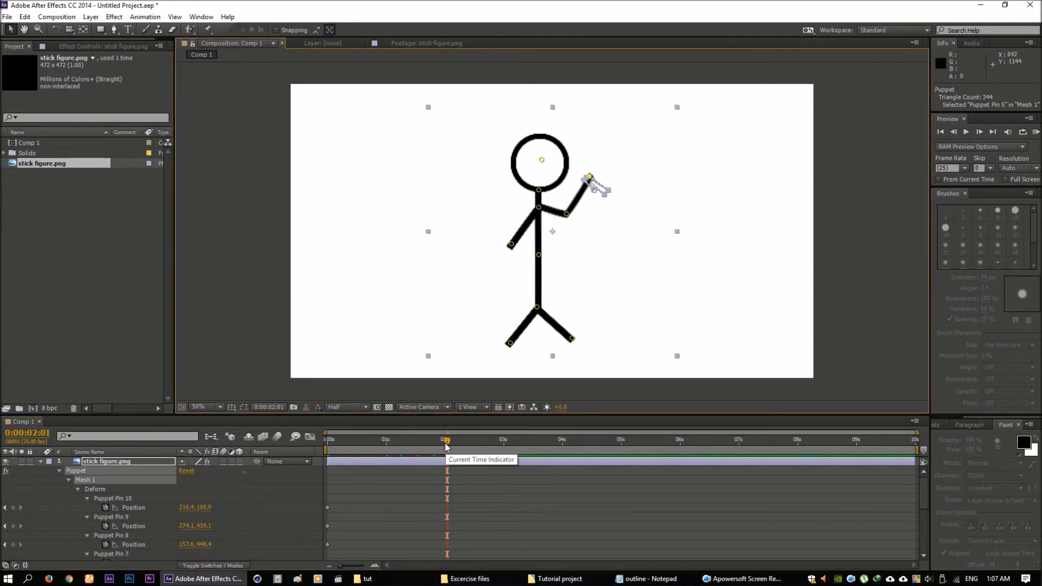
# - End the work area at 0:00:02:01 and preview the waving arm
pyautogui.press('n')
pyautogui.press('KP_0')
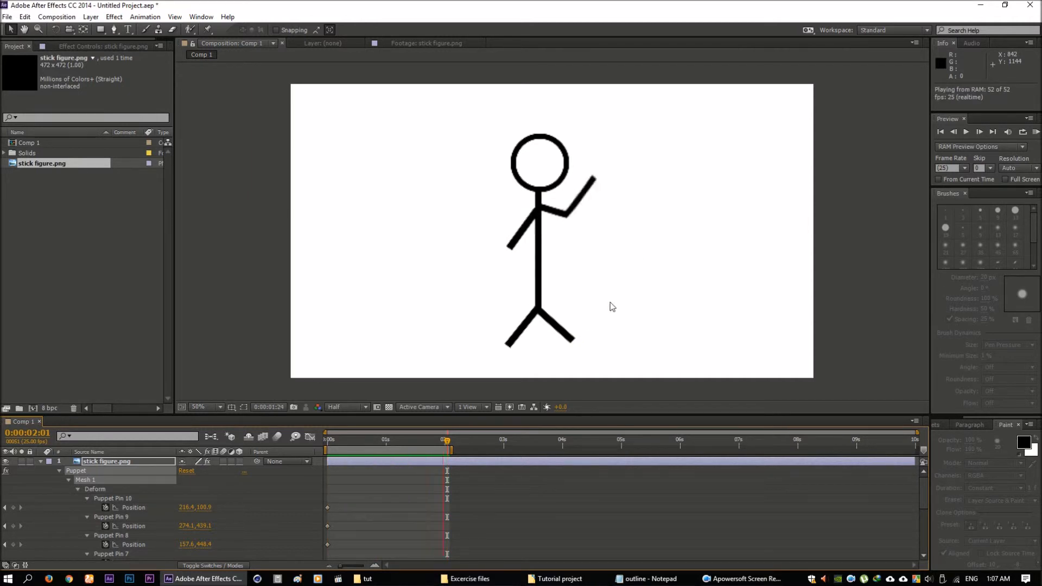
pyautogui.moveTo(446, 442); pyautogui.dragTo(324, 447)
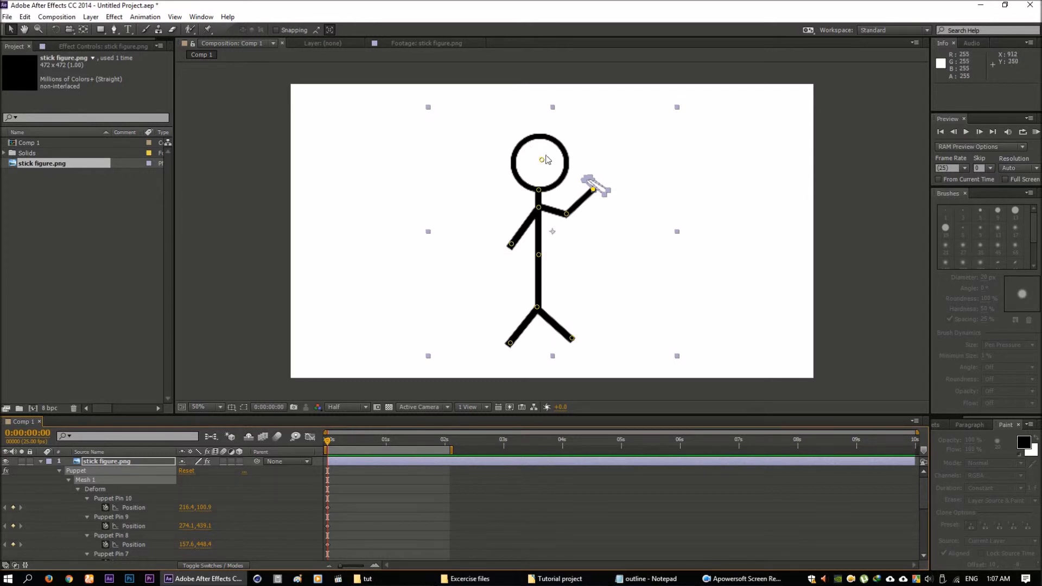
pyautogui.moveTo(510, 343)
pyautogui.mouseDown()
pyautogui.moveTo(515, 350)
pyautogui.moveTo(503, 340)
pyautogui.mouseUp()
pyautogui.hotkey('ctrl', 'z')
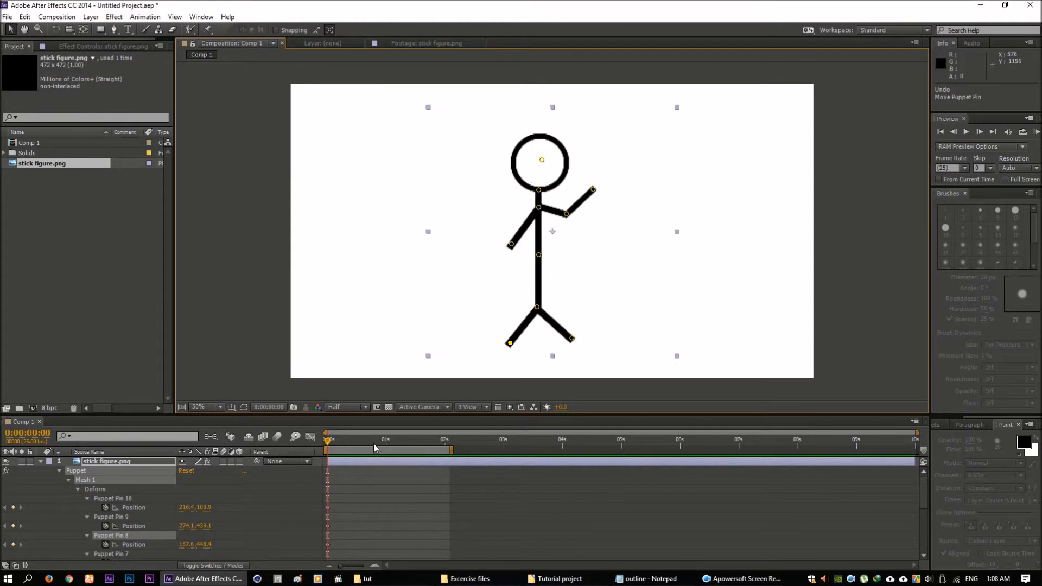
# - Examine the position keyframes of the stick figure's puppet pins and select the Puppet effect
pyautogui.click(352, 467)
pyautogui.scroll(-5, 367, 477)
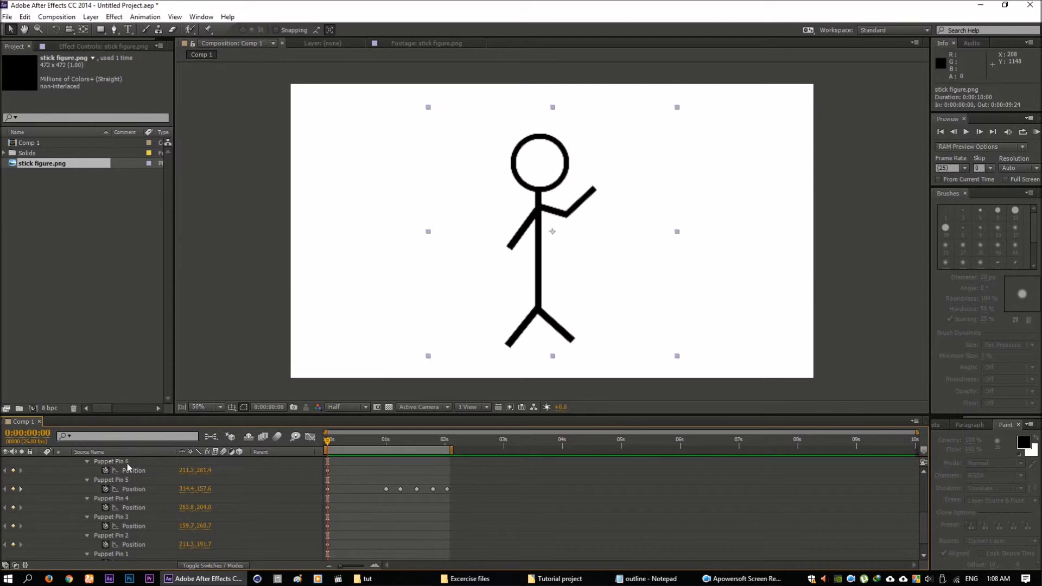
pyautogui.scroll(5, 120, 484)
pyautogui.click(88, 480)
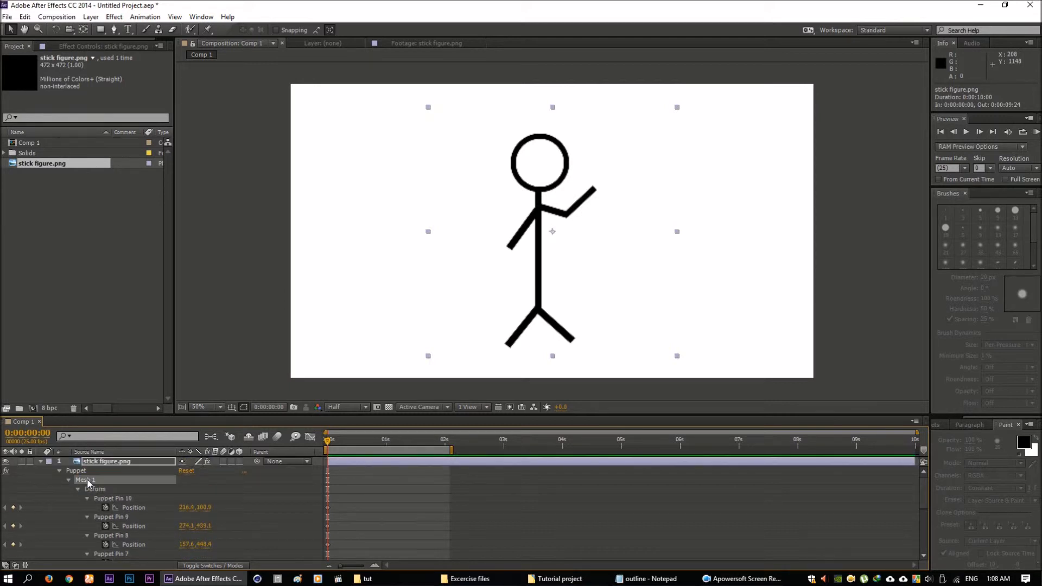
pyautogui.scroll(-3, 481, 316)
pyautogui.scroll(1, 513, 320)
pyautogui.scroll(1, 514, 320)
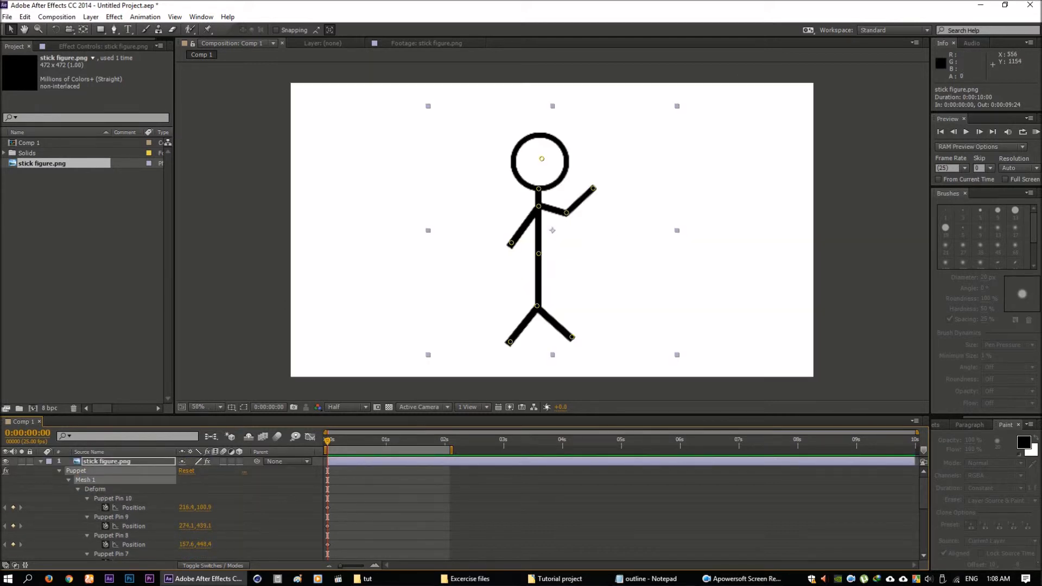
# - At 0:00:01:00, keyframe the lowered hand's puppet pin moved slightly in toward the body
pyautogui.scroll(-5, 357, 461)
pyautogui.moveTo(333, 441); pyautogui.dragTo(386, 450)
pyautogui.click(513, 244)
pyautogui.moveTo(515, 247); pyautogui.dragTo(526, 252)
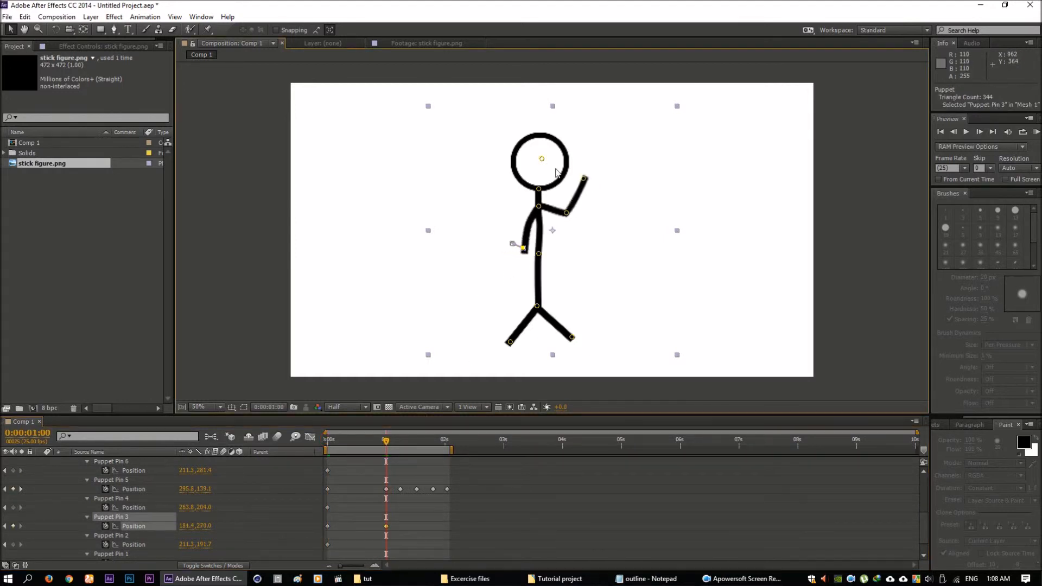
# - Keyframe the head's puppet pin moved slightly left at 0:00:01:00 and to the right at 0:00:01:06
pyautogui.moveTo(543, 162); pyautogui.dragTo(533, 160)
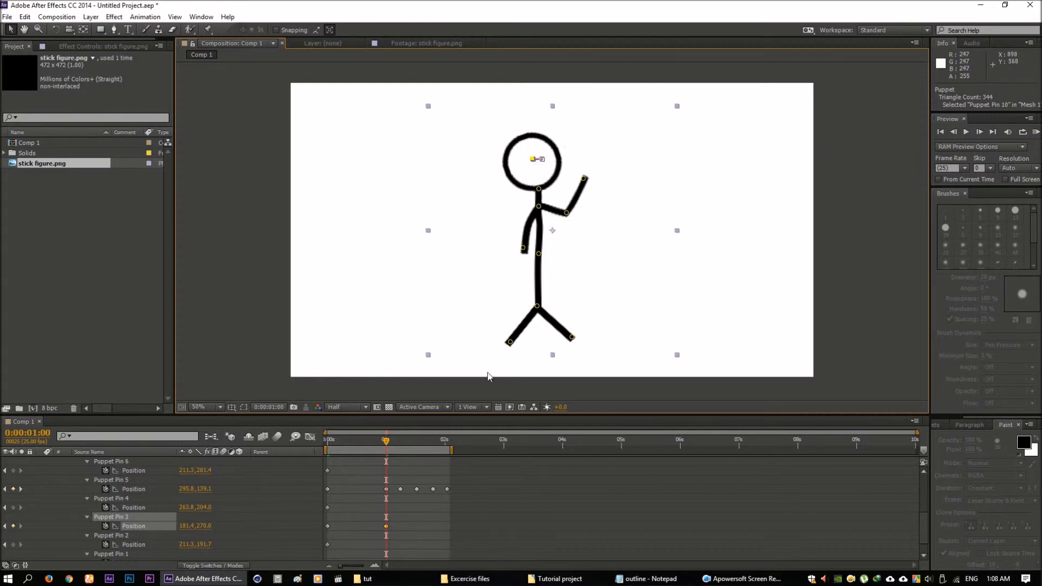
pyautogui.moveTo(387, 442); pyautogui.dragTo(401, 443)
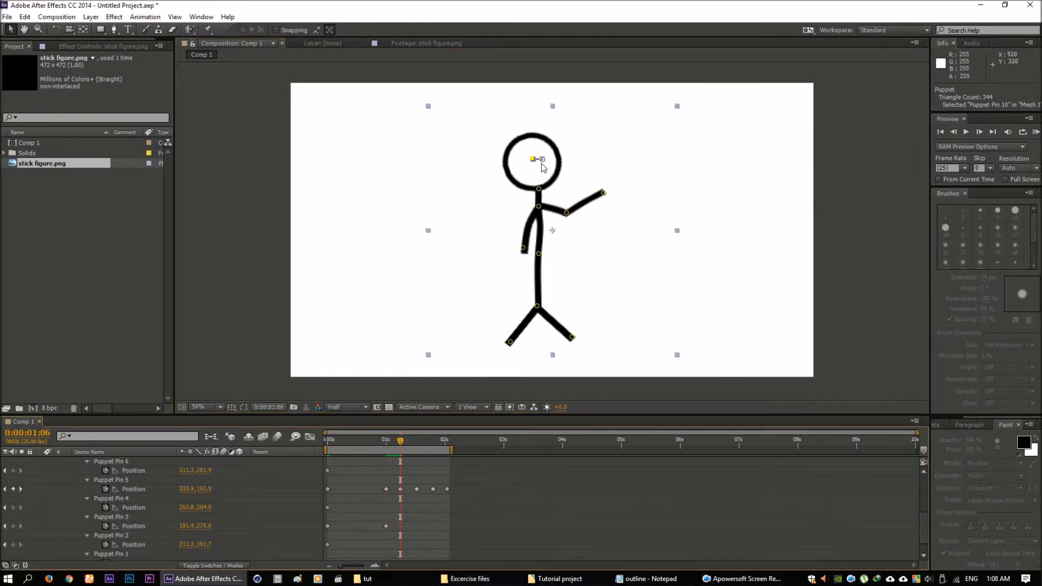
pyautogui.moveTo(535, 159); pyautogui.dragTo(549, 159)
# - Keyframe the head's puppet pin moved left at 0:00:01:13 and slightly back right at 0:00:01:20, and preview the animation up to 0:00:02:01
pyautogui.press('pagedown')
pyautogui.press('pagedown')
pyautogui.press('pagedown')
pyautogui.press('pagedown')
pyautogui.press('pagedown')
pyautogui.press('pagedown')
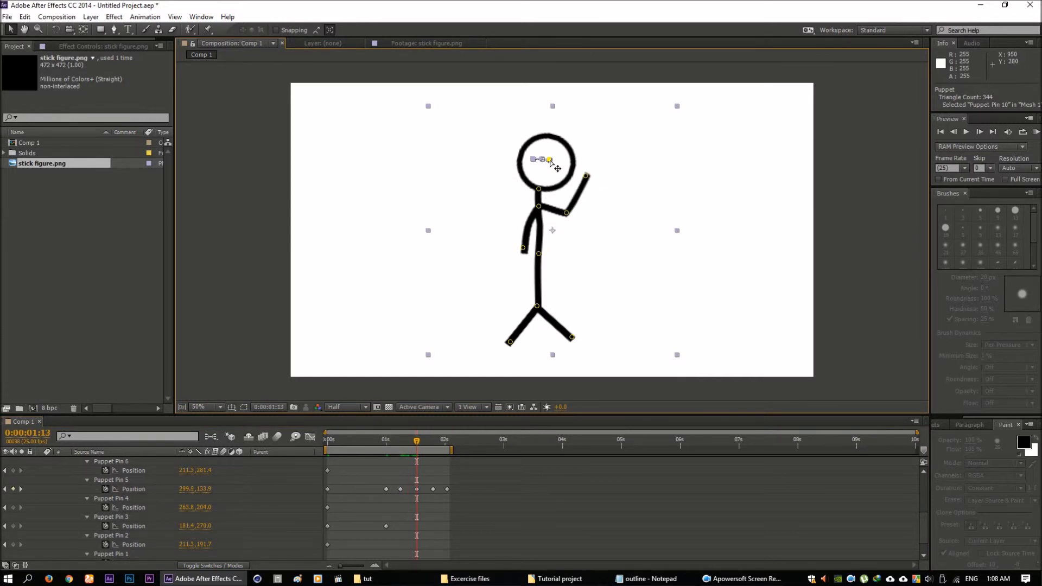
pyautogui.moveTo(550, 161); pyautogui.dragTo(530, 163)
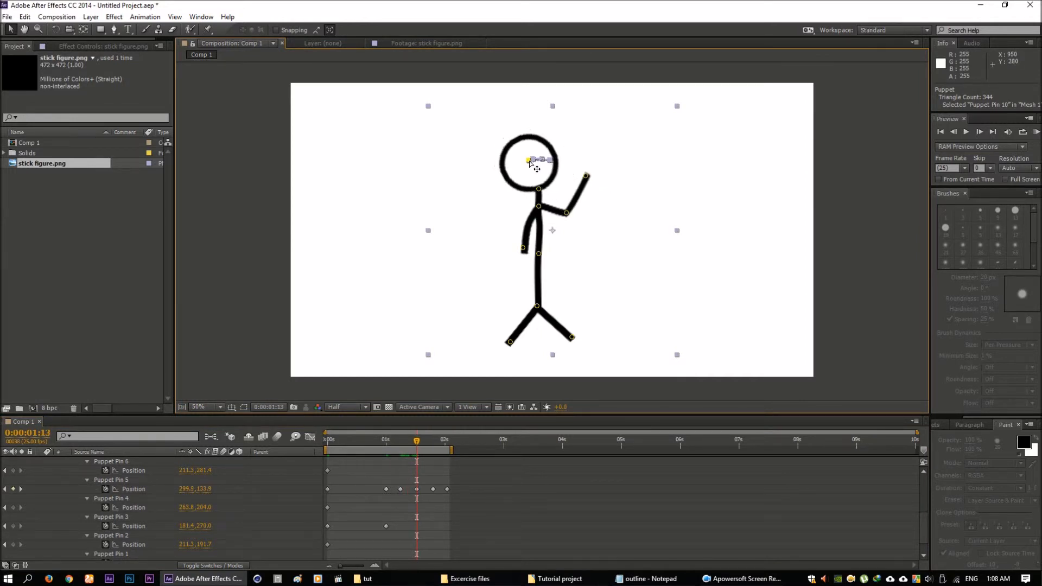
pyautogui.press('k')
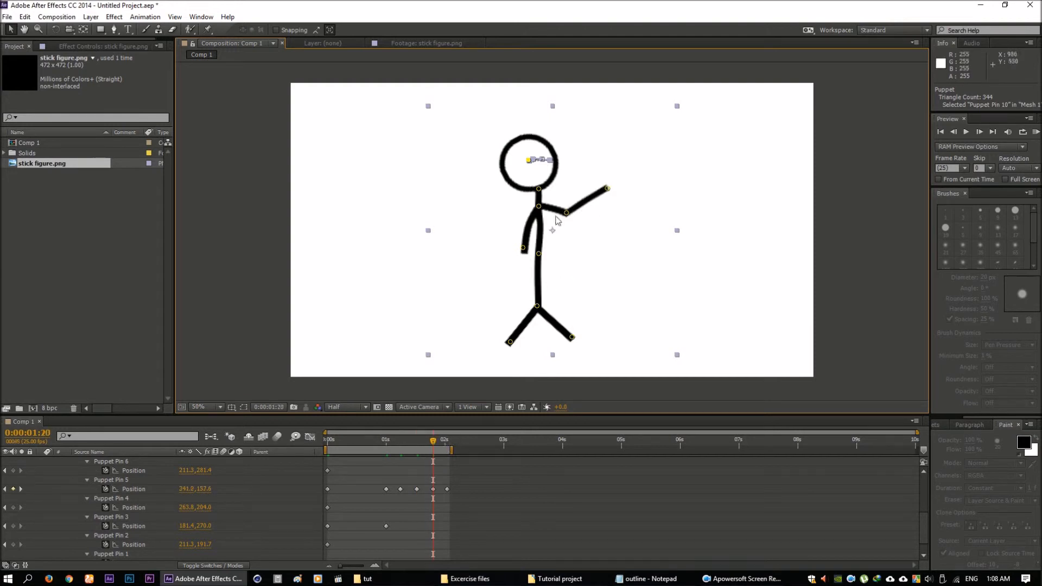
pyautogui.moveTo(530, 160); pyautogui.dragTo(535, 161)
pyautogui.press('k')
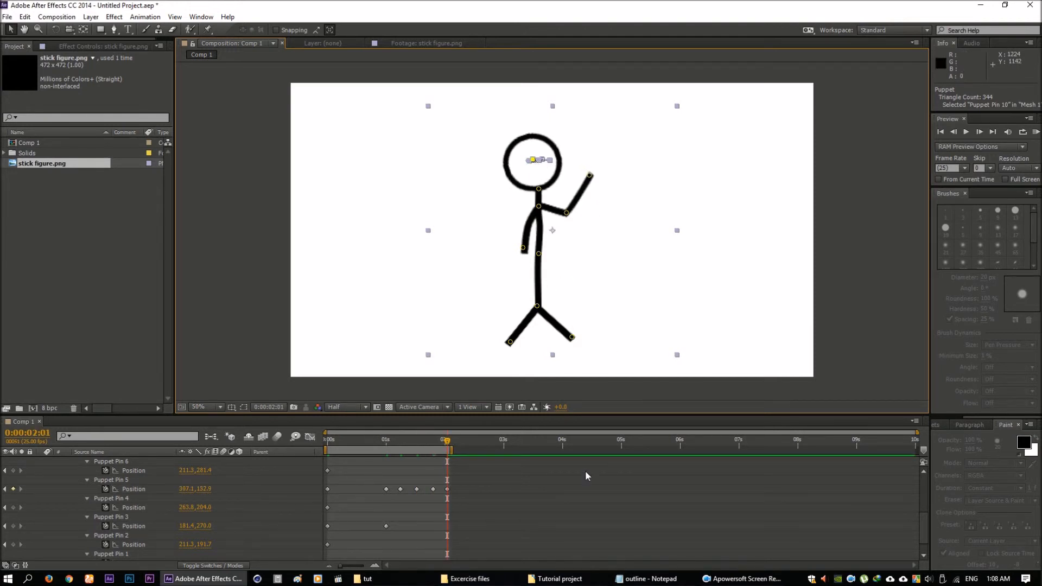
pyautogui.press('KP_0')
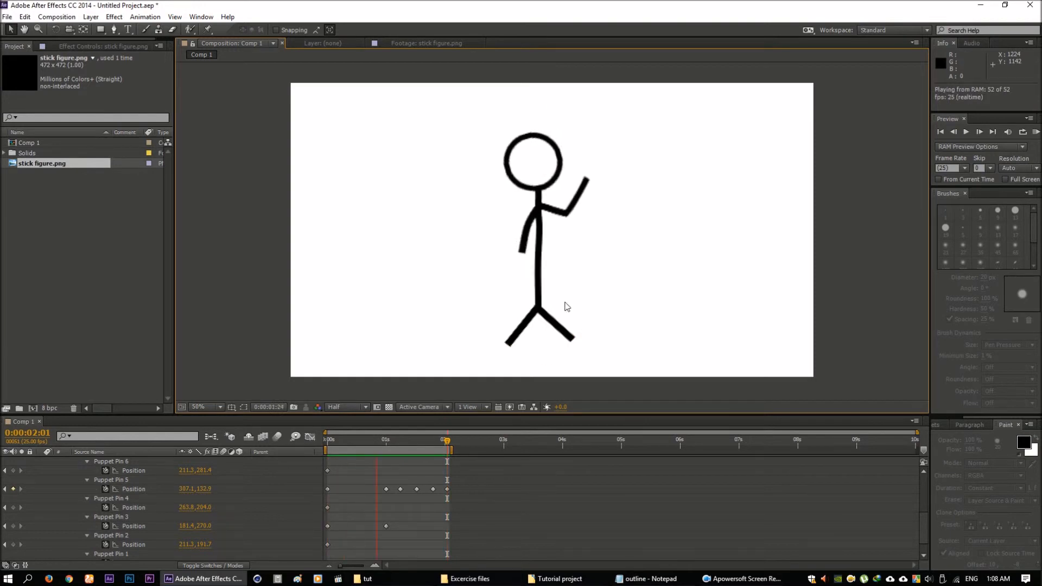
pyautogui.press('space')
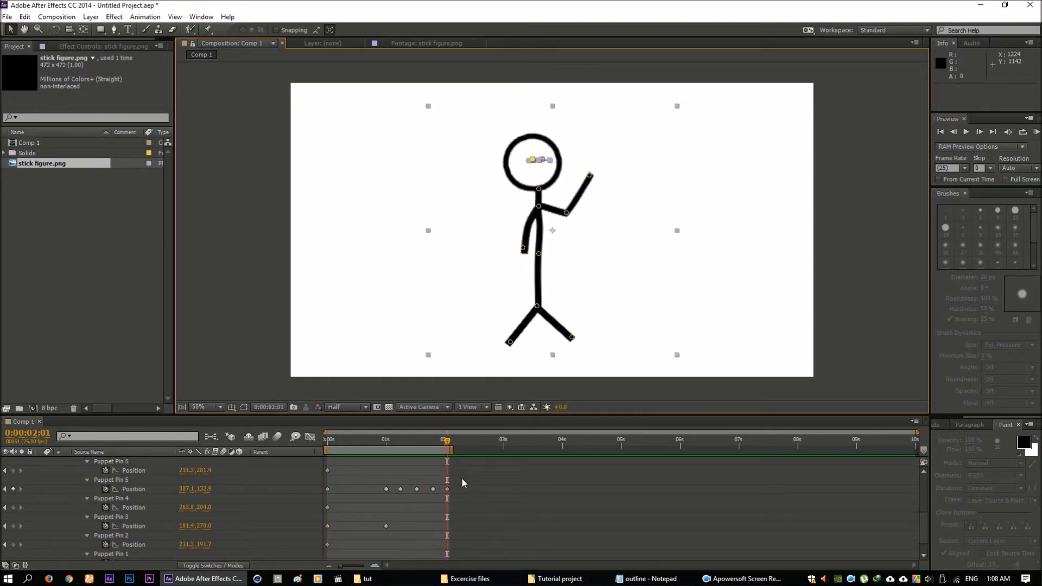
# - Collapse the stick figure layer's properties and delete the layer from Comp 1, keeping the white background
pyautogui.scroll(4, 113, 491)
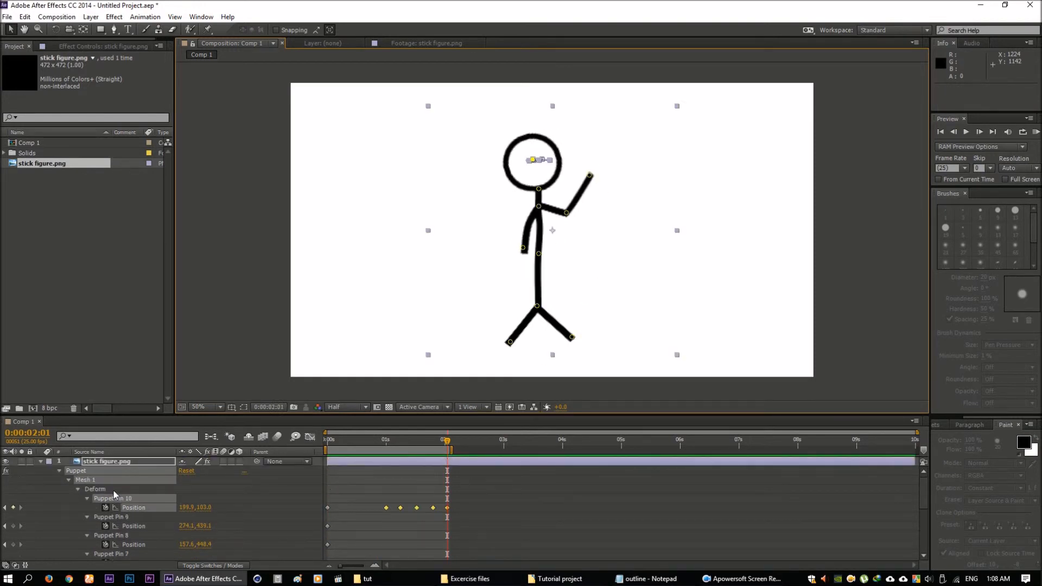
pyautogui.click(41, 462)
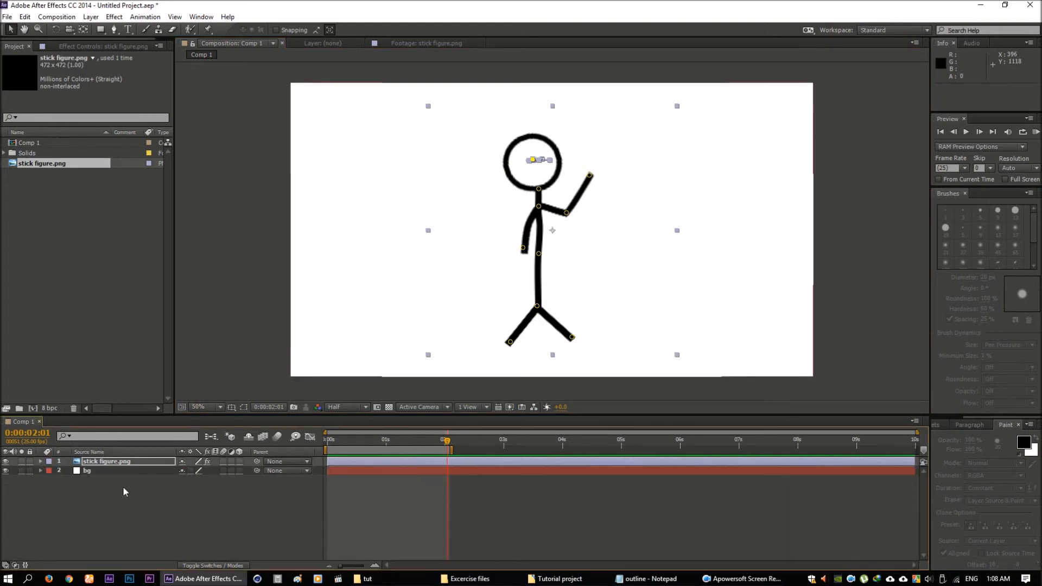
pyautogui.press('Delete')
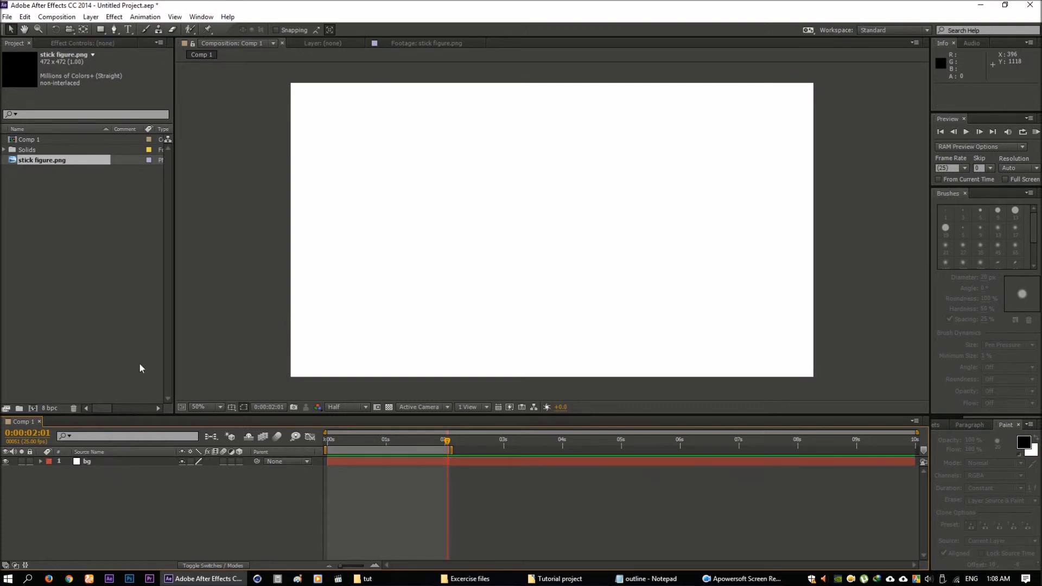
# - Add a text layer with the single letter T and set its fill color to black (000000)
pyautogui.click(128, 29)
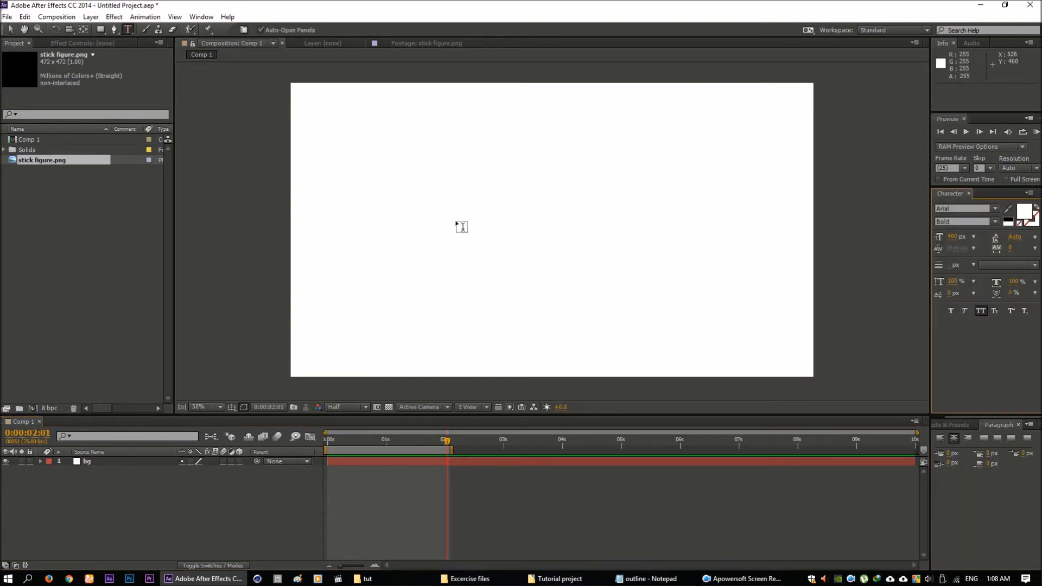
pyautogui.click(494, 259)
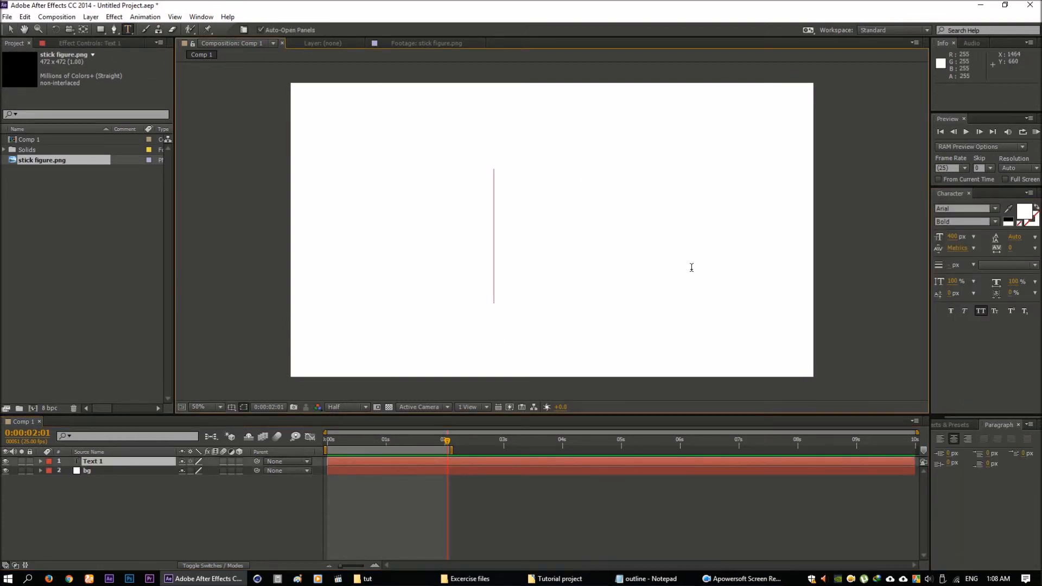
pyautogui.write('t')
pyautogui.hotkey('ctrl', 'a')
pyautogui.click(1031, 213)
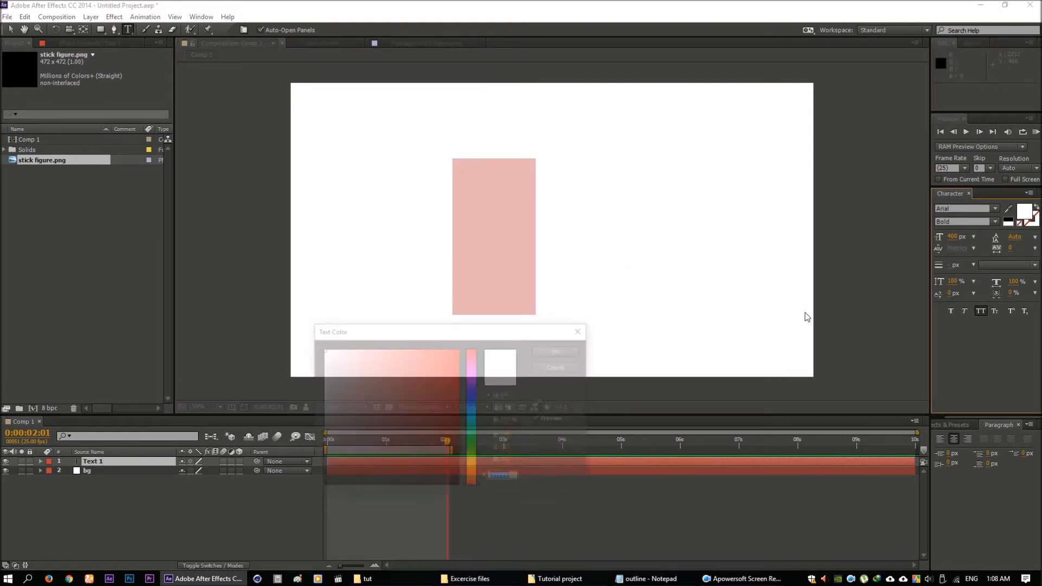
pyautogui.write('000000')
pyautogui.click(559, 352)
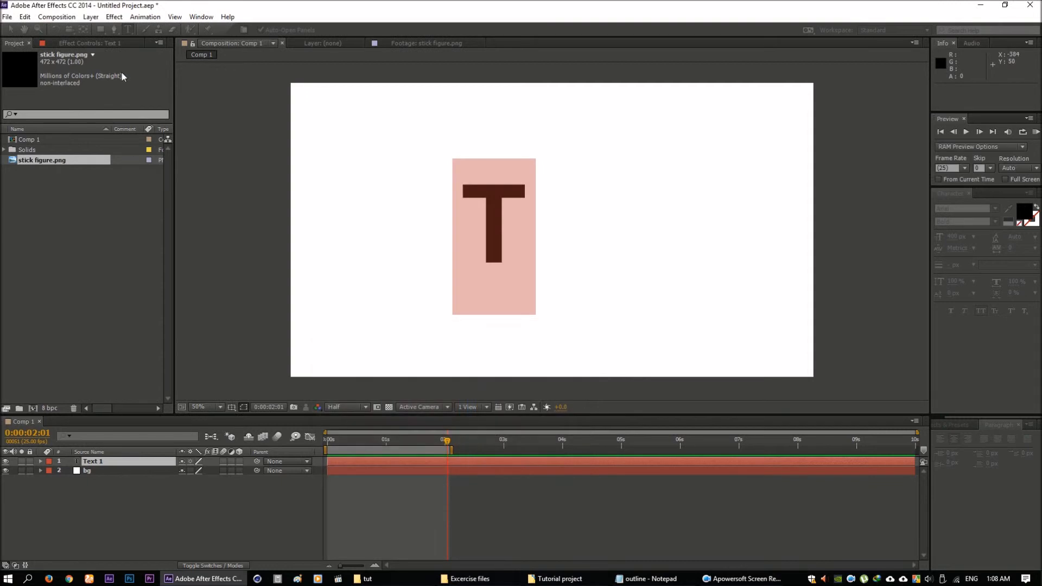
pyautogui.click(11, 29)
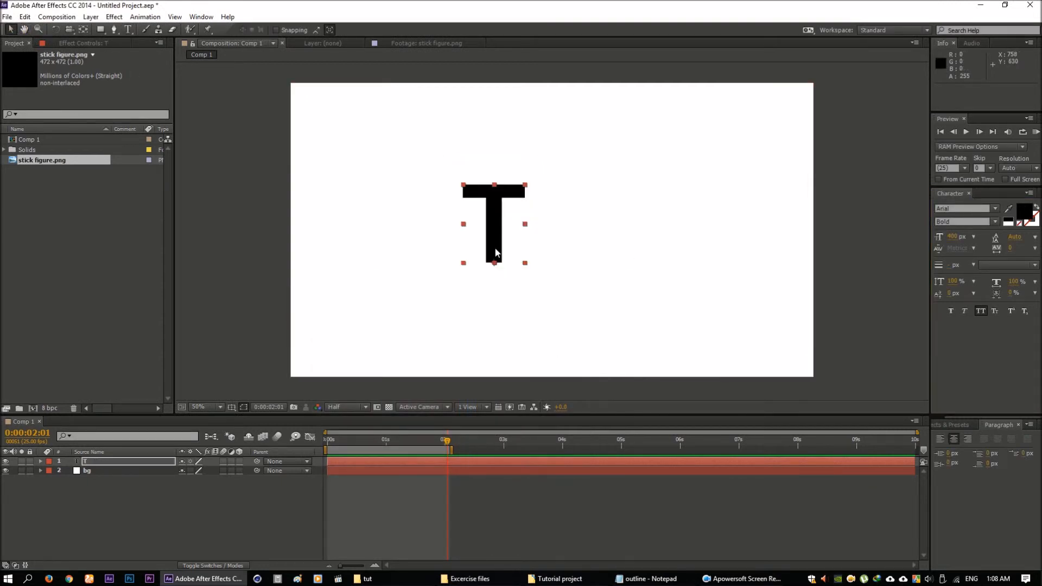
# - Set the letter T to Arial Regular at 800 px and move it to about the middle of the composition
pyautogui.moveTo(496, 251); pyautogui.dragTo(544, 263)
pyautogui.click(995, 221)
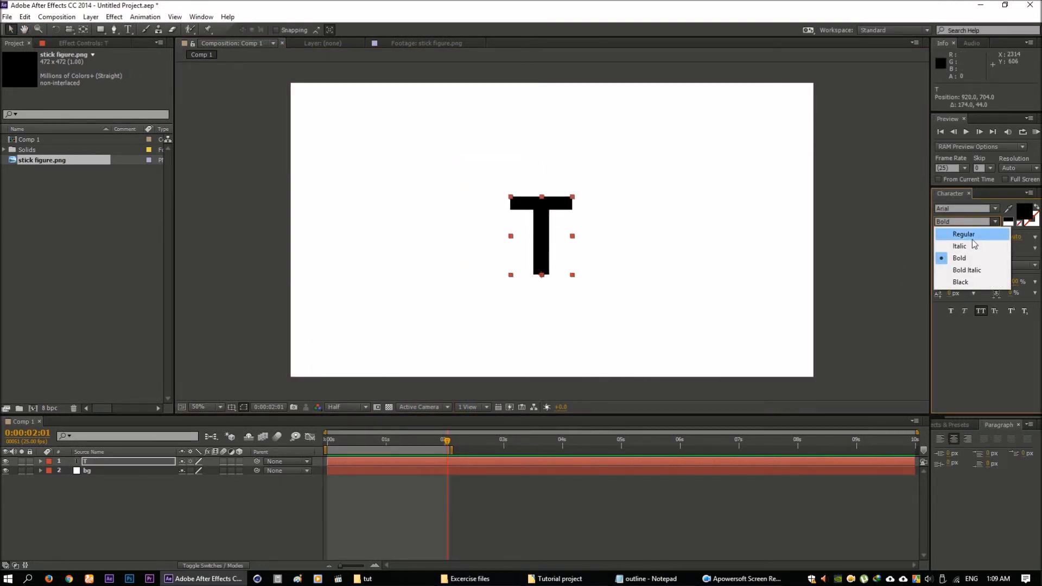
pyautogui.click(964, 232)
pyautogui.moveTo(974, 243); pyautogui.dragTo(1032, 240)
pyautogui.click(957, 238)
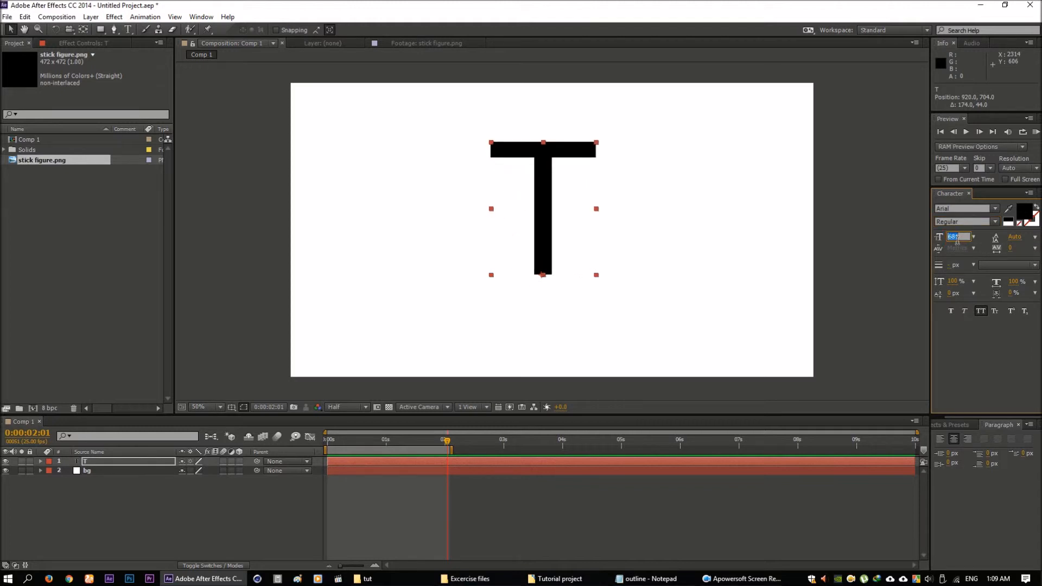
pyautogui.write('800')
pyautogui.press('Return')
pyautogui.moveTo(544, 207); pyautogui.dragTo(548, 250)
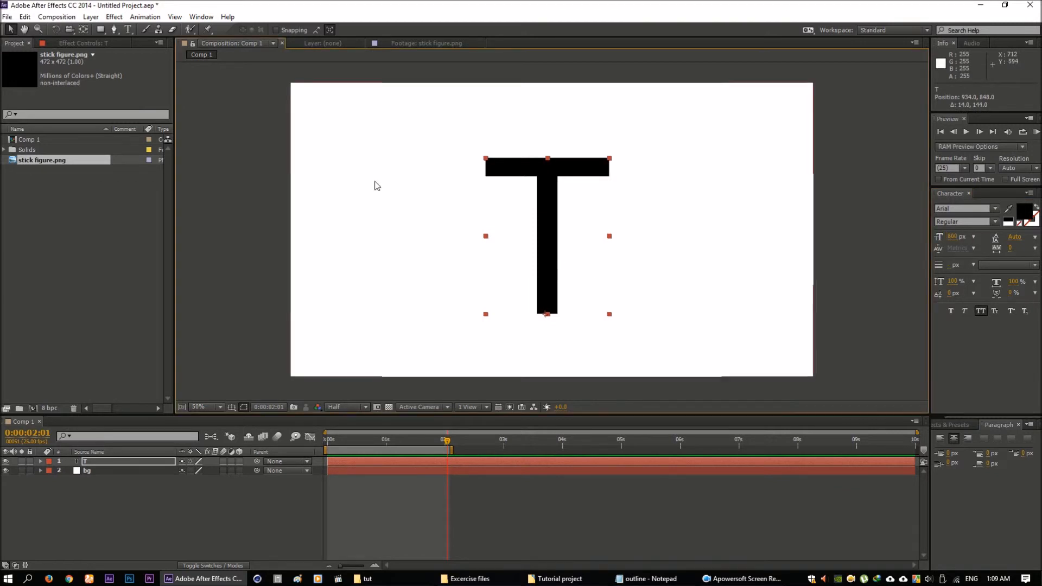
pyautogui.click(207, 31)
pyautogui.click(490, 165)
pyautogui.click(544, 166)
pyautogui.click(606, 164)
pyautogui.click(548, 240)
pyautogui.click(546, 307)
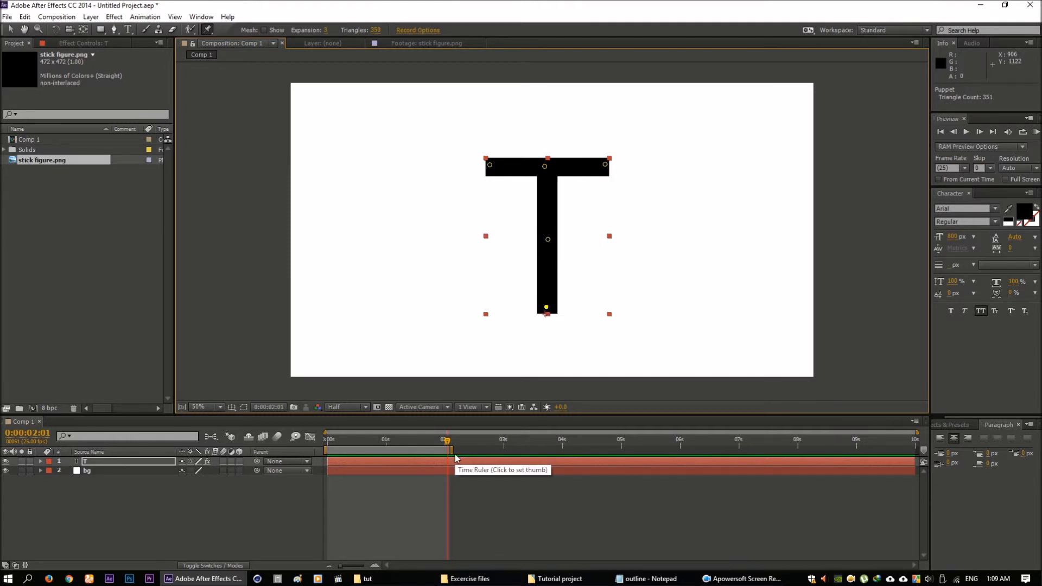
pyautogui.hotkey('ctrl', 'z')
pyautogui.hotkey('ctrl', 'z')
pyautogui.hotkey('ctrl', 'z')
# - At 0:00:00:00, place five puppet pins on the T: both crossbar ends, the junction, mid-stem and the stem's foot
pyautogui.moveTo(447, 441); pyautogui.dragTo(301, 445)
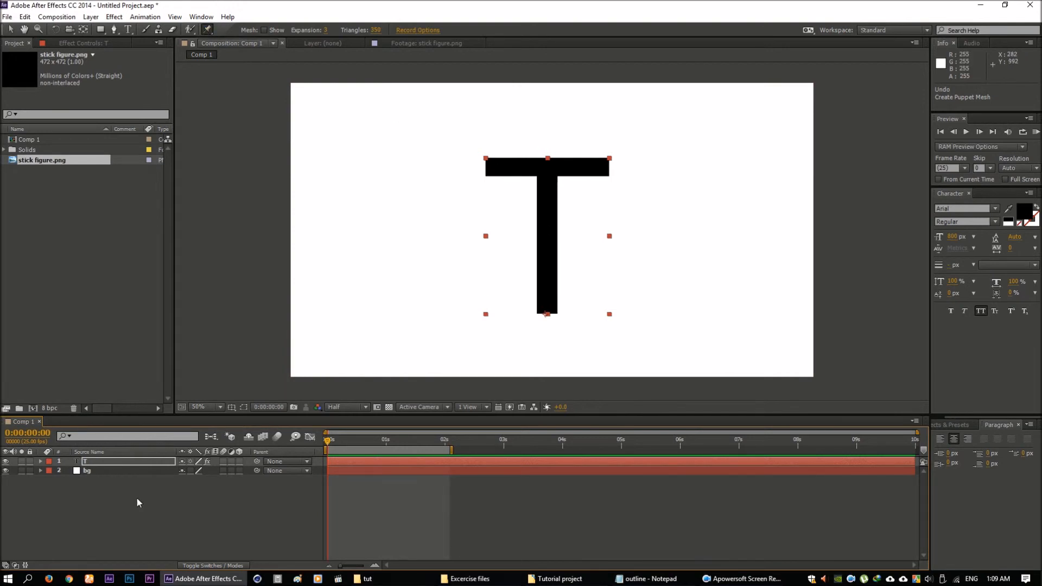
pyautogui.click(490, 168)
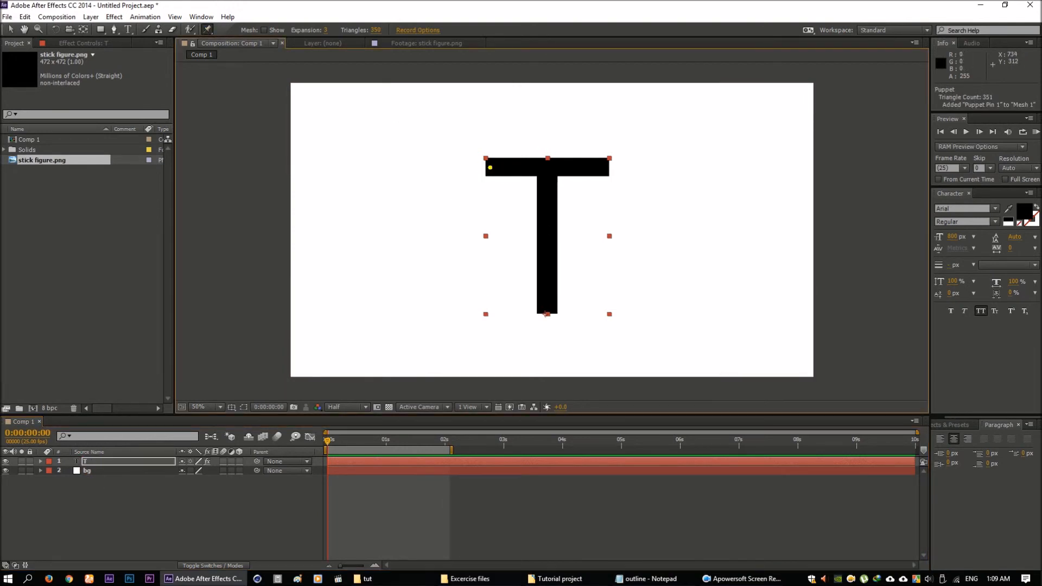
pyautogui.click(547, 167)
pyautogui.click(605, 166)
pyautogui.click(548, 233)
pyautogui.click(10, 29)
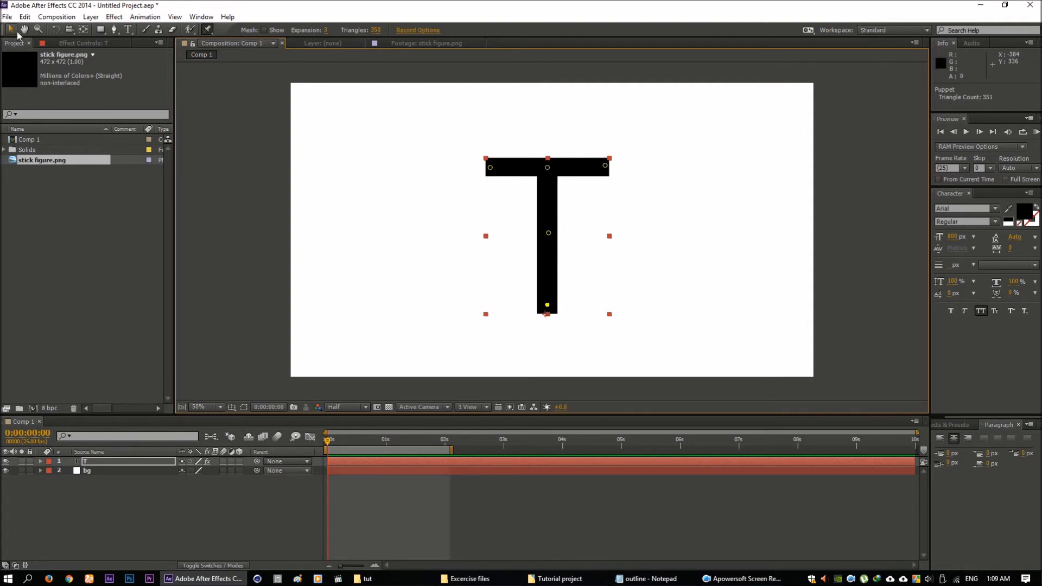
# - Reveal the T layer's keyframed puppet pin positions in the timeline
pyautogui.click(90, 462)
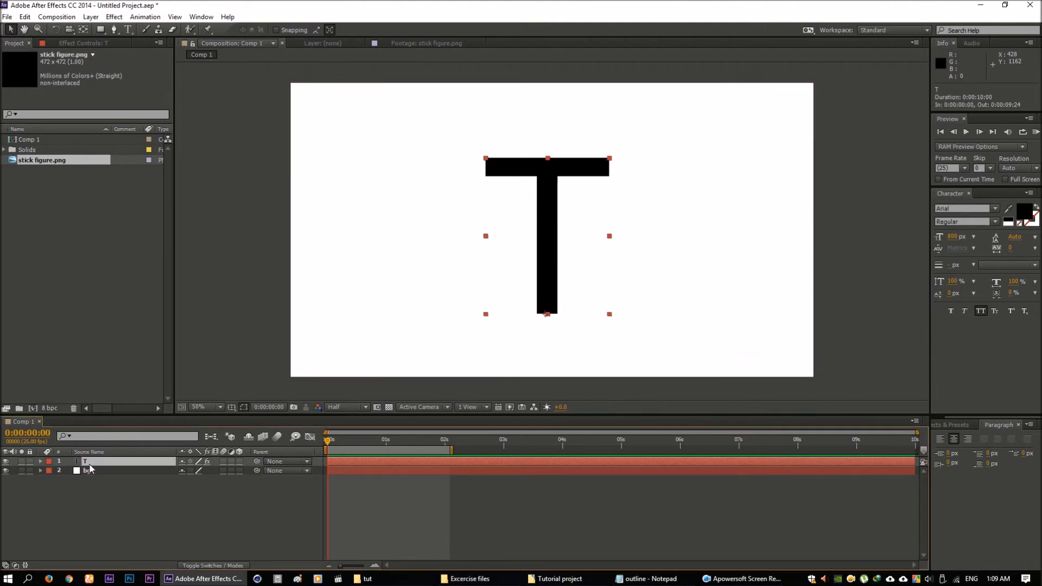
pyautogui.press('u')
pyautogui.scroll(-1, 353, 498)
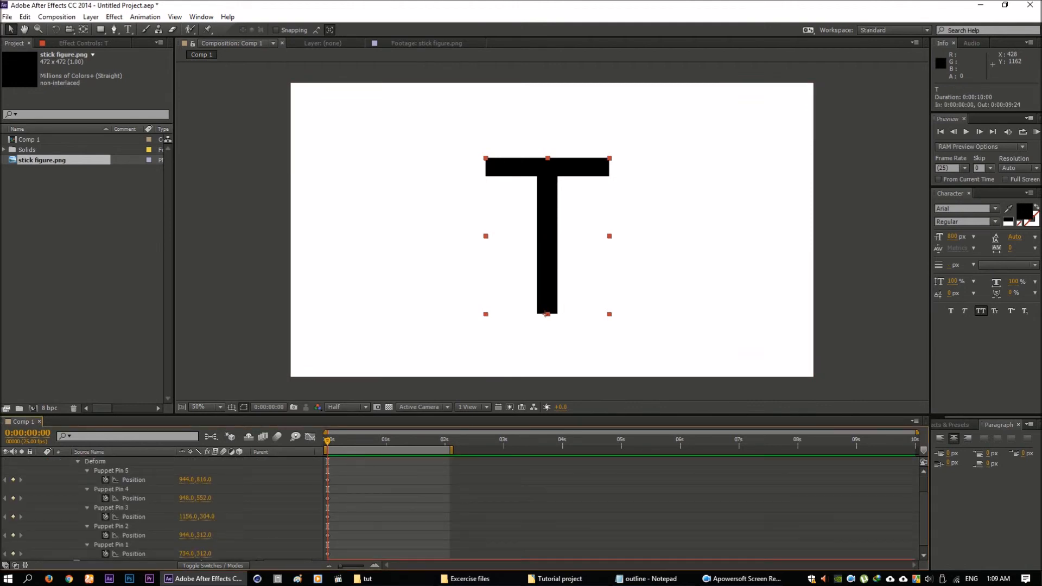
# - At 0:00:00:11, keyframe the crossbar's three pins shifted right and tilted down to the right, with the mid-stem pin moved slightly left
pyautogui.moveTo(352, 441)
pyautogui.mouseDown()
pyautogui.moveTo(362, 441)
pyautogui.moveTo(329, 443)
pyautogui.moveTo(357, 446)
pyautogui.mouseUp()
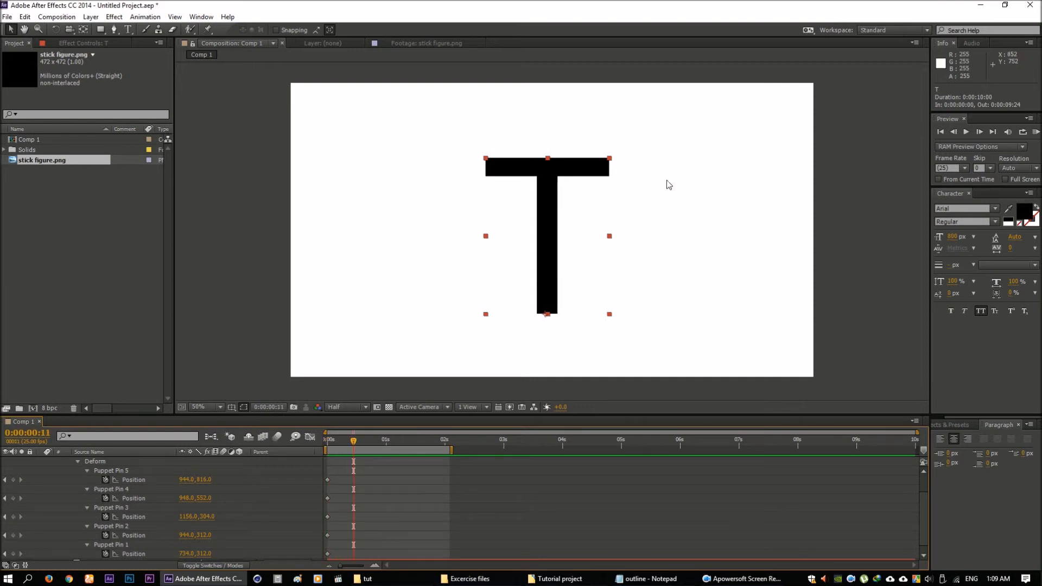
pyautogui.scroll(1, 113, 472)
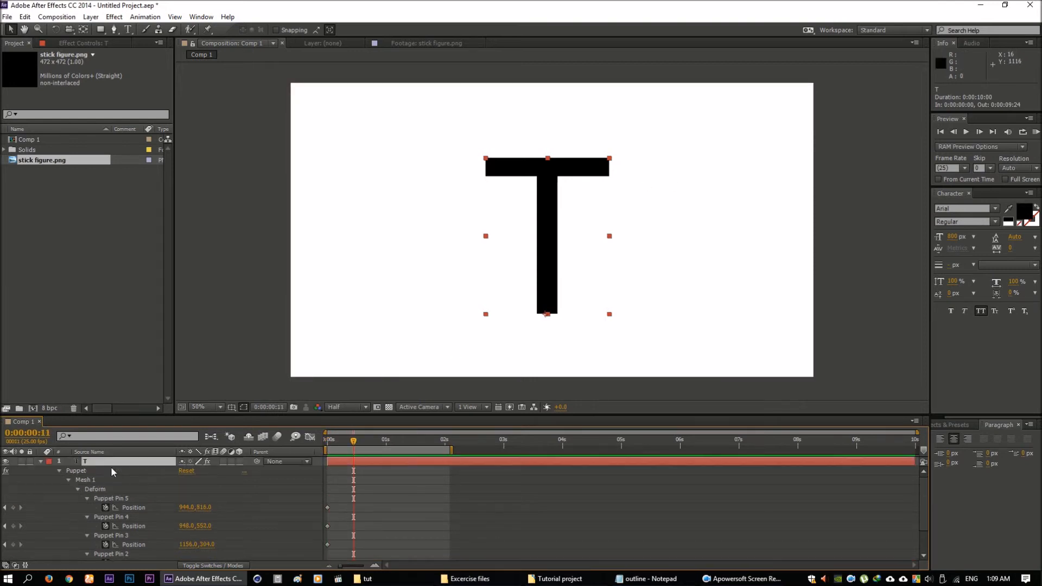
pyautogui.click(85, 482)
pyautogui.moveTo(607, 166); pyautogui.dragTo(624, 177)
pyautogui.moveTo(548, 168); pyautogui.dragTo(561, 168)
pyautogui.moveTo(492, 168); pyautogui.dragTo(509, 158)
pyautogui.moveTo(548, 233); pyautogui.dragTo(542, 234)
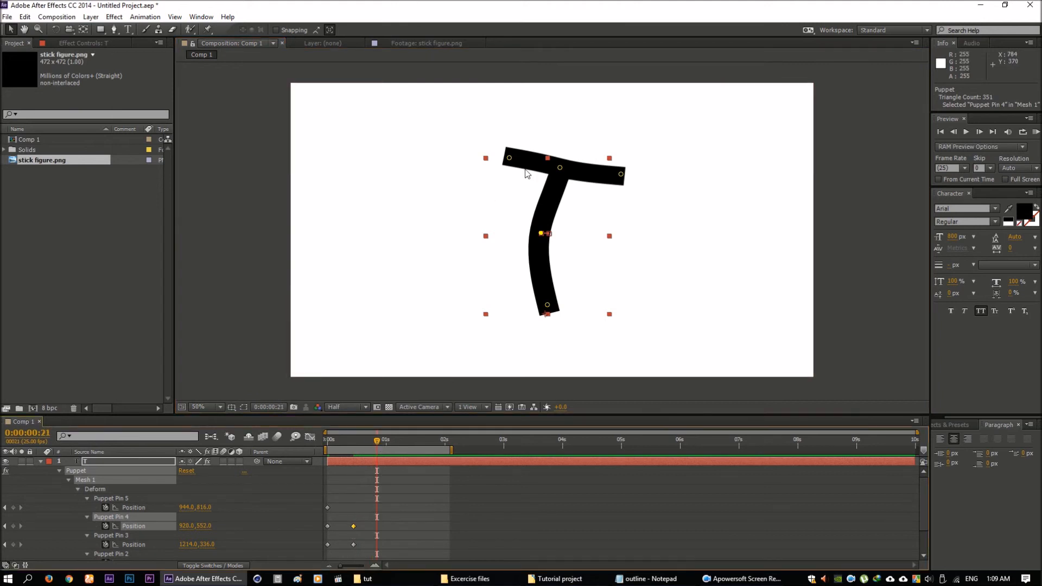
# - At 0:00:00:21, keyframe the crossbar and foot pins shifted left and the mid-stem pin moved slightly right
pyautogui.moveTo(560, 168); pyautogui.dragTo(478, 167)
pyautogui.moveTo(621, 174); pyautogui.dragTo(597, 169)
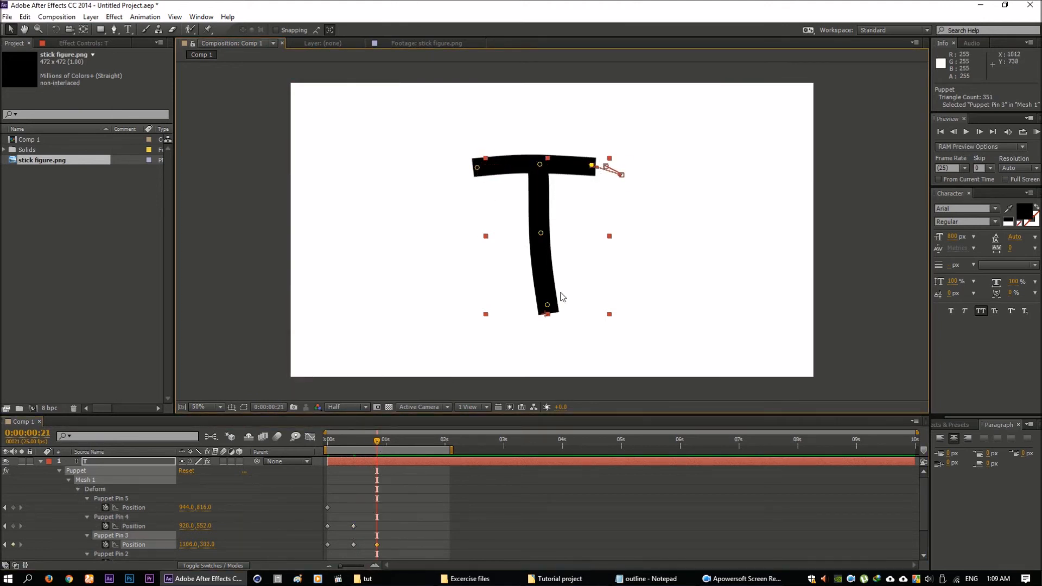
pyautogui.moveTo(548, 305); pyautogui.dragTo(530, 310)
pyautogui.moveTo(540, 233); pyautogui.dragTo(548, 234)
# - At 0:00:01:06, keyframe the T's crossbar pins shifted right and tilted, the foot pin moved right and the mid-stem pin slightly left
pyautogui.moveTo(380, 446); pyautogui.dragTo(399, 445)
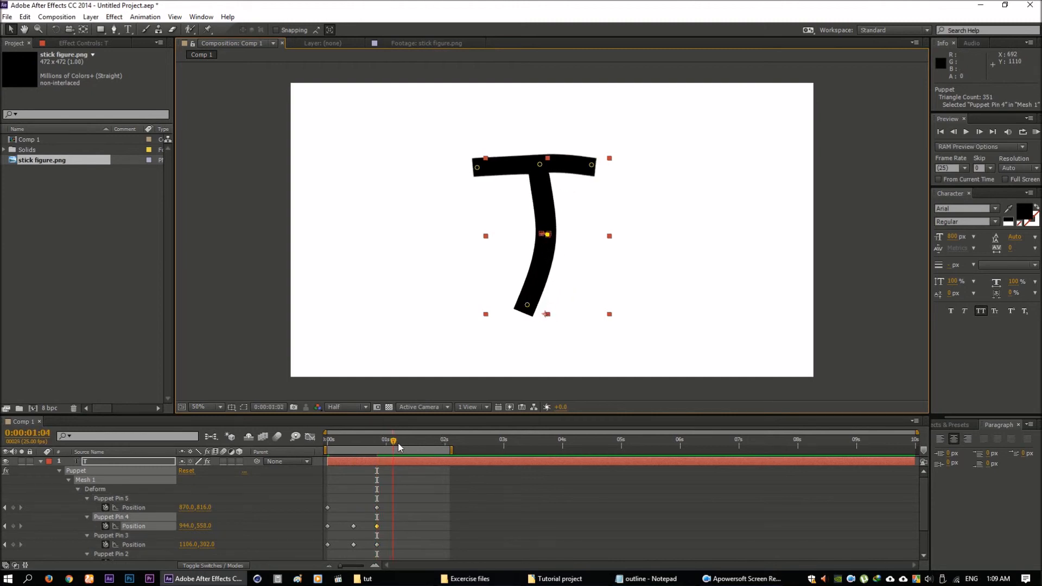
pyautogui.moveTo(593, 165); pyautogui.dragTo(557, 164)
pyautogui.click(550, 165)
pyautogui.moveTo(478, 167); pyautogui.dragTo(507, 156)
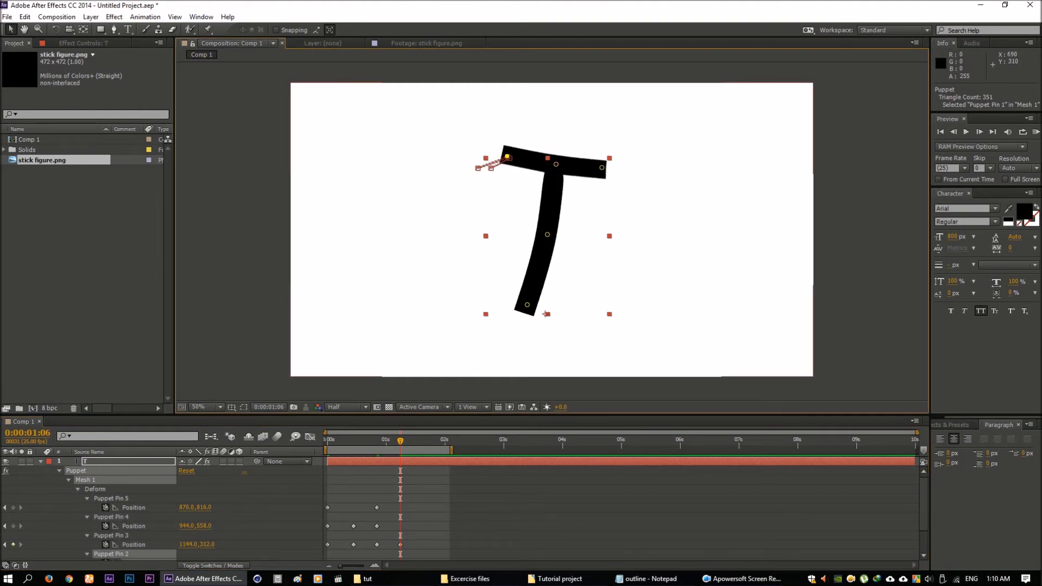
pyautogui.click(602, 167)
pyautogui.moveTo(614, 176); pyautogui.dragTo(625, 173)
pyautogui.moveTo(527, 304); pyautogui.dragTo(557, 305)
pyautogui.moveTo(548, 236); pyautogui.dragTo(543, 235)
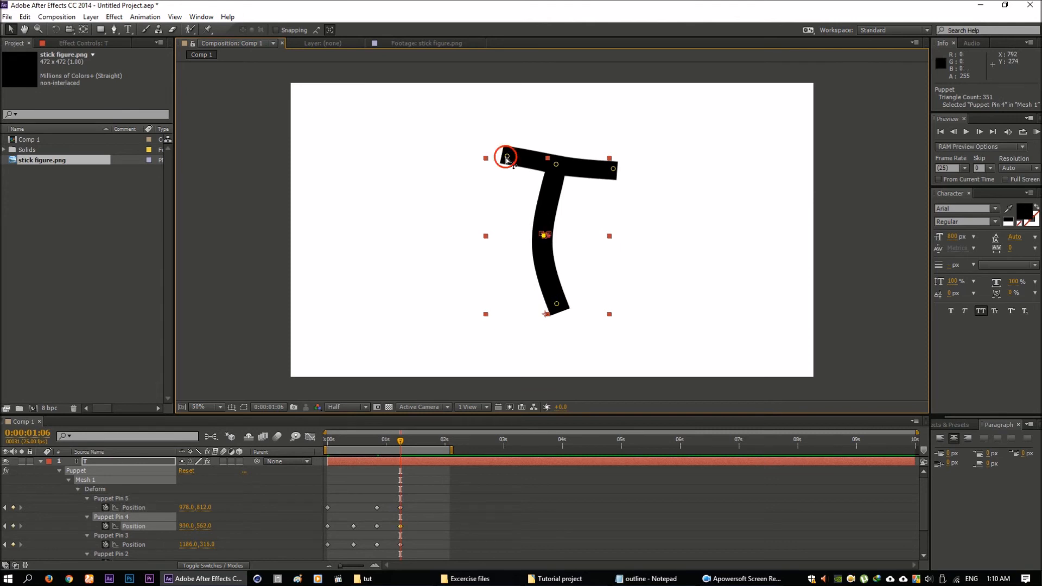
pyautogui.moveTo(507, 156); pyautogui.dragTo(500, 152)
pyautogui.moveTo(613, 169); pyautogui.dragTo(619, 172)
# - At 0:00:01:18, keyframe the crossbar and foot pins swung left, the crossbar's right end raised, and the mid-stem pin moved slightly right
pyautogui.moveTo(402, 441); pyautogui.dragTo(421, 444)
pyautogui.moveTo(500, 150); pyautogui.dragTo(476, 155)
pyautogui.moveTo(618, 172); pyautogui.dragTo(591, 159)
pyautogui.moveTo(558, 304); pyautogui.dragTo(522, 302)
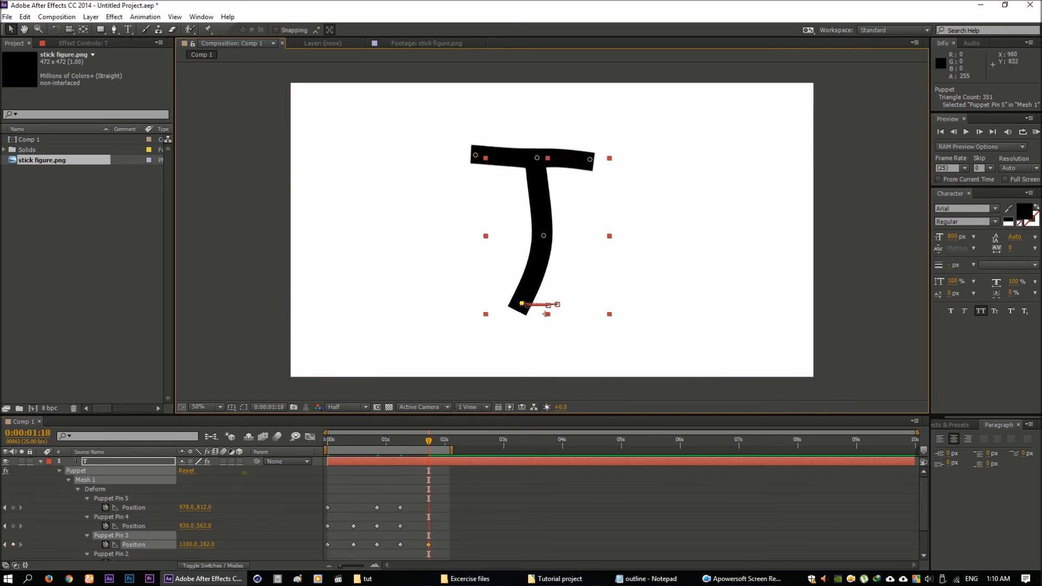
pyautogui.click(544, 236)
pyautogui.moveTo(590, 159); pyautogui.dragTo(595, 150)
# - At 0:00:02:01, keyframe the T's foot pin moved right, the mid-stem pin moved left and the crossbar's right-end pin moved right
pyautogui.moveTo(434, 445); pyautogui.dragTo(447, 443)
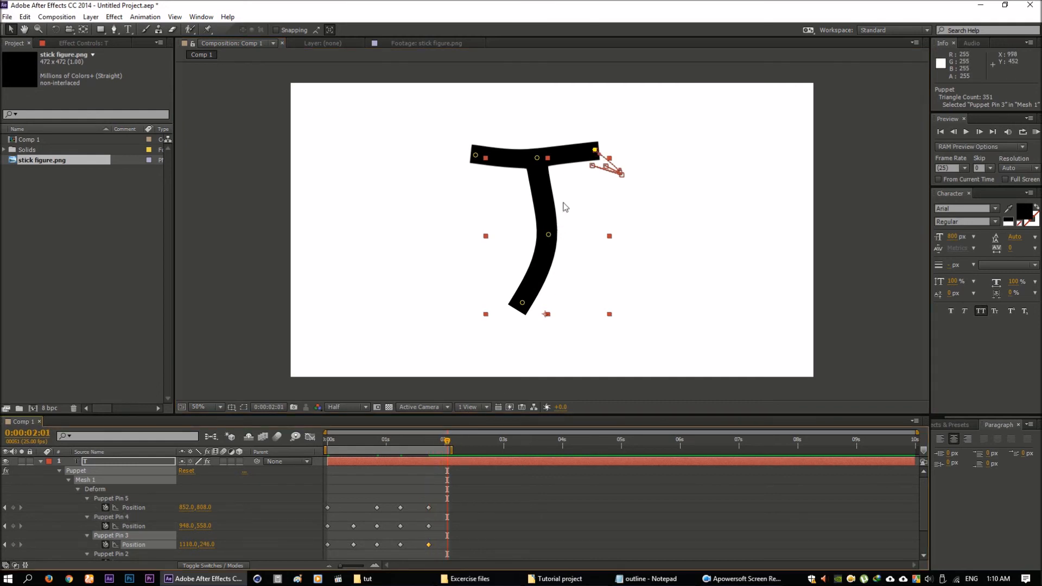
pyautogui.moveTo(524, 303); pyautogui.dragTo(556, 307)
pyautogui.moveTo(548, 235); pyautogui.dragTo(533, 237)
pyautogui.click(608, 153)
pyautogui.moveTo(610, 156); pyautogui.dragTo(619, 163)
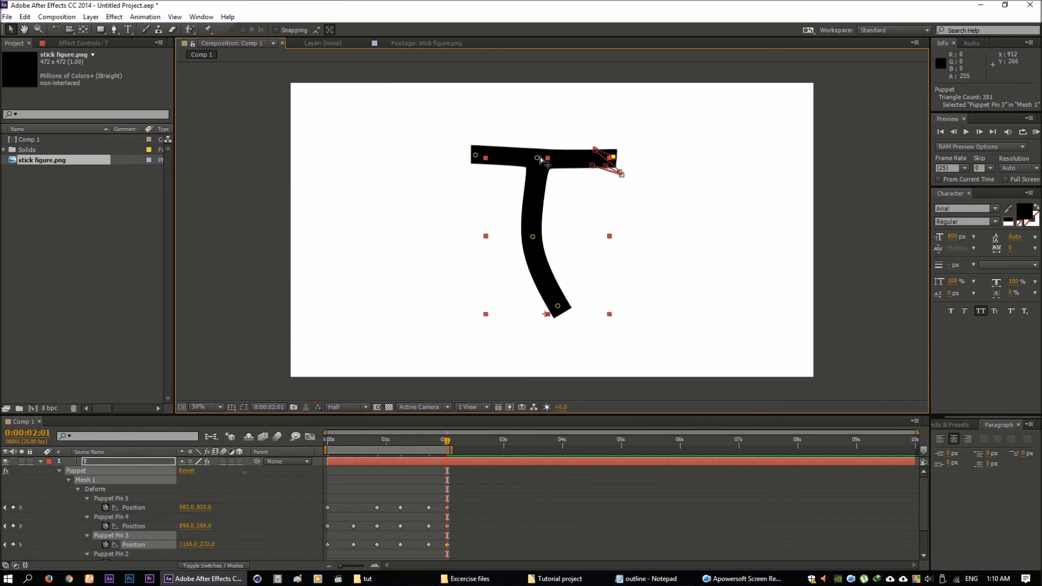
# - Reselect the T's puppet mesh, keyframe the junction and left crossbar pins moved right at 0:00:02:01, and preview the dancing letter
pyautogui.click(556, 175)
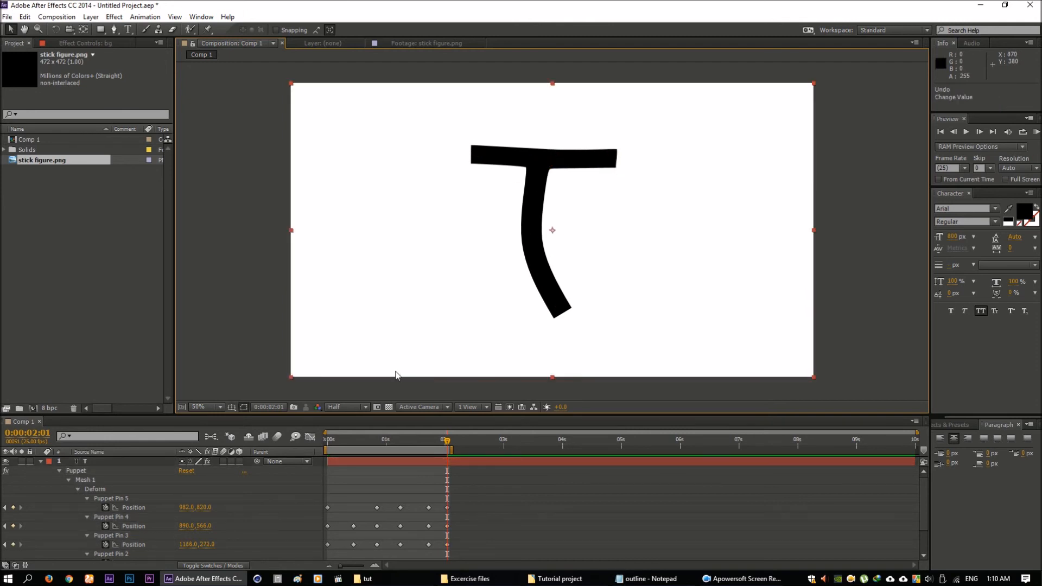
pyautogui.click(92, 482)
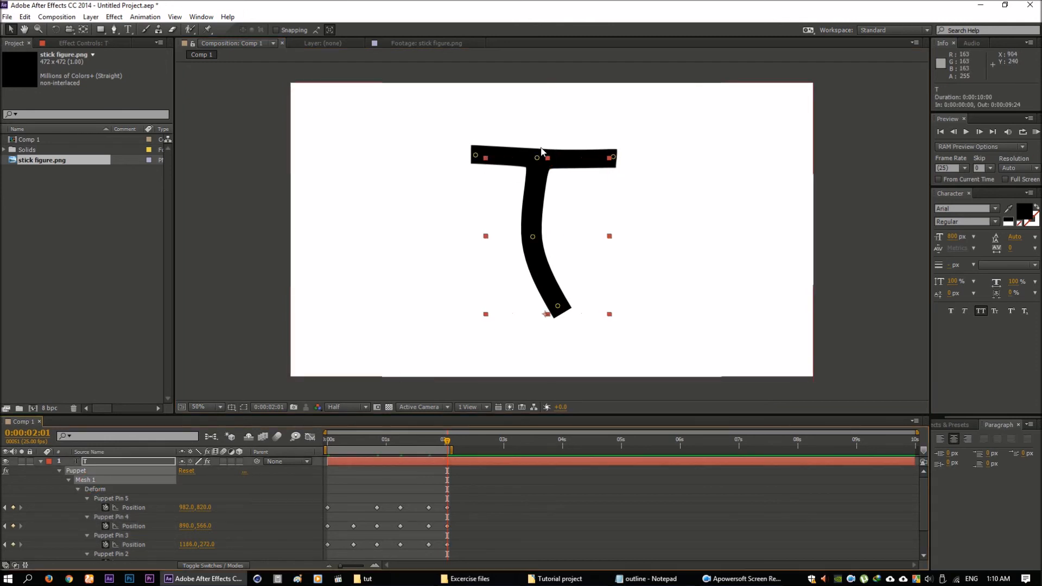
pyautogui.moveTo(538, 160); pyautogui.dragTo(549, 161)
pyautogui.moveTo(476, 155); pyautogui.dragTo(492, 151)
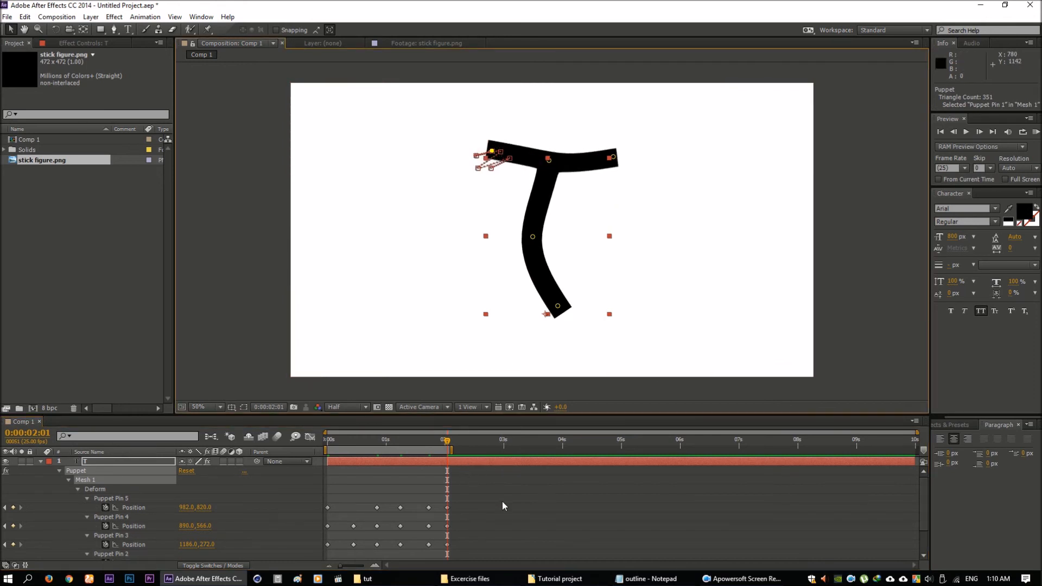
pyautogui.press('KP_0')
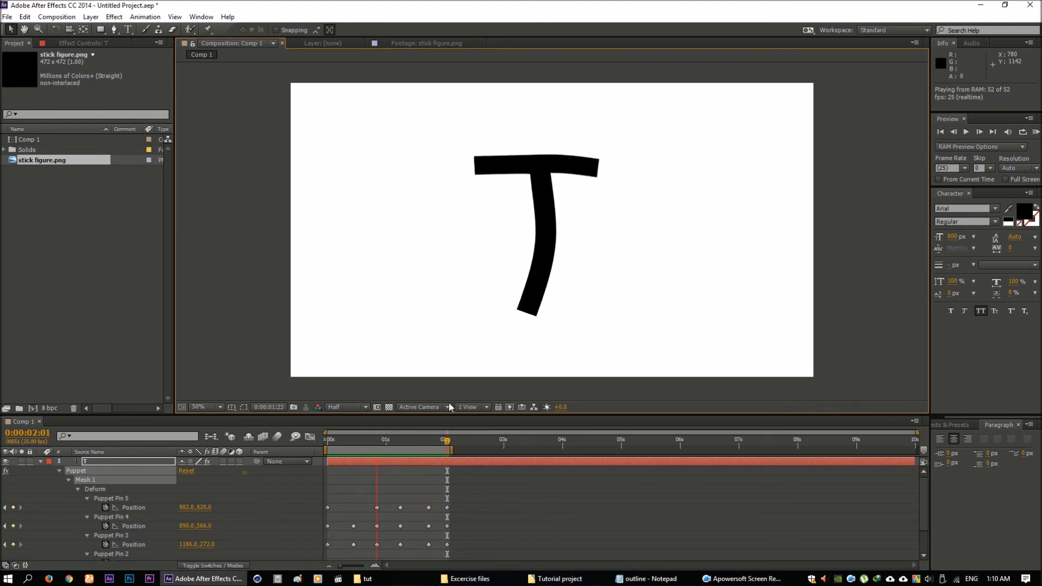
pyautogui.click(410, 440)
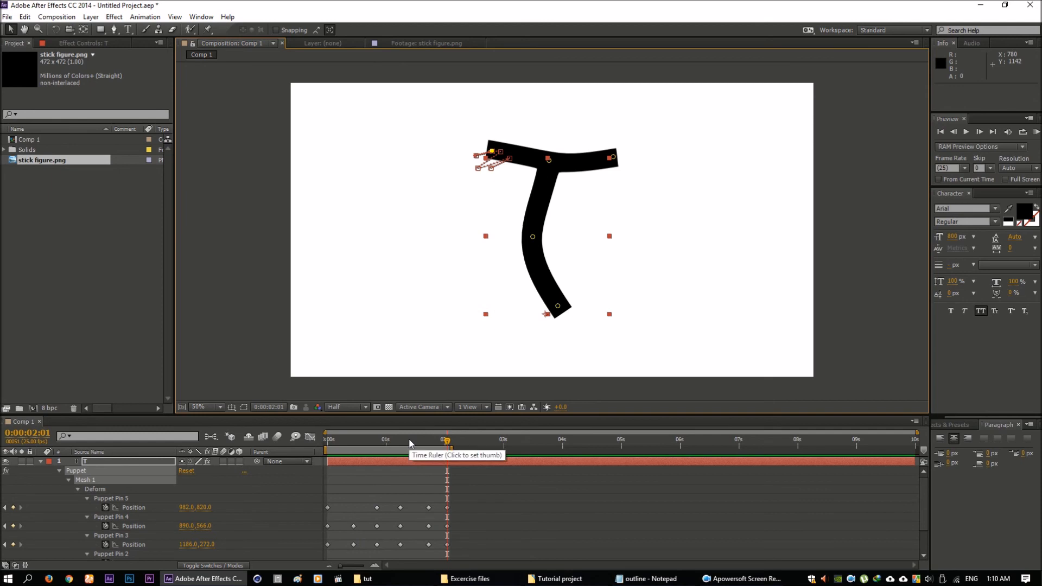